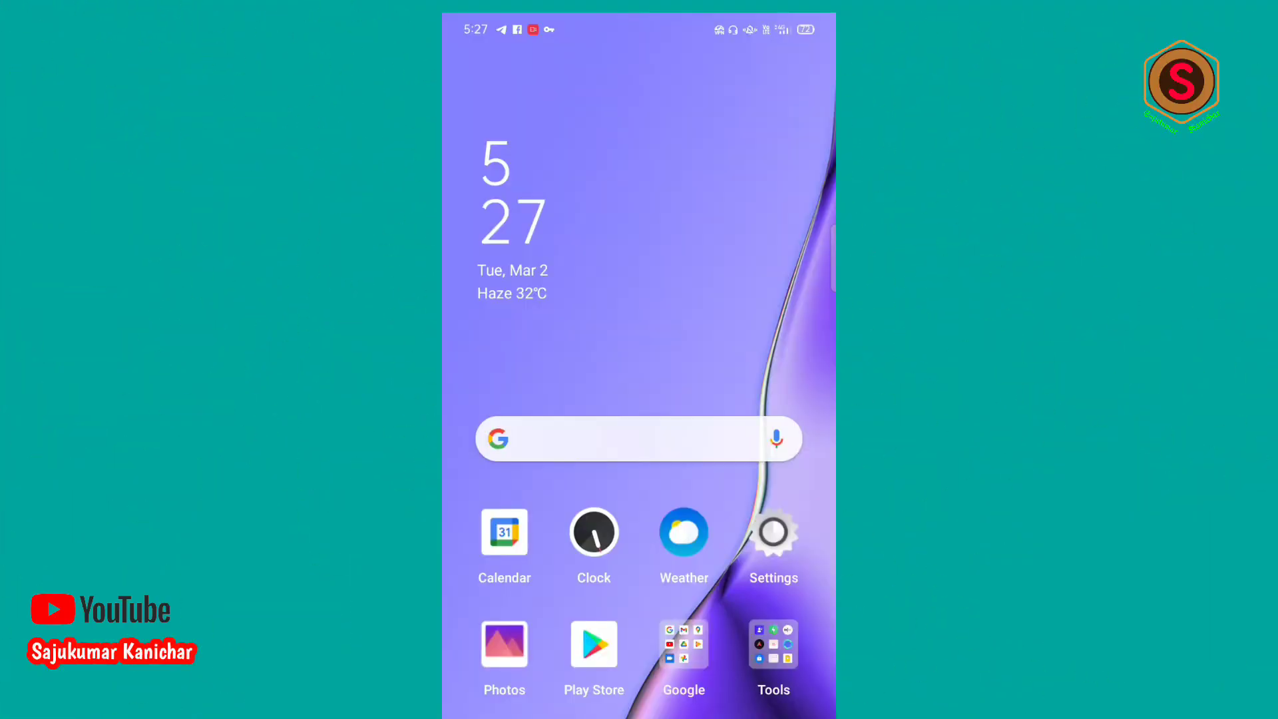
Step: Search Google Play for 'moti' and pick the motionleap suggestion
{"action": "left_click", "coordinate": [593, 644]}
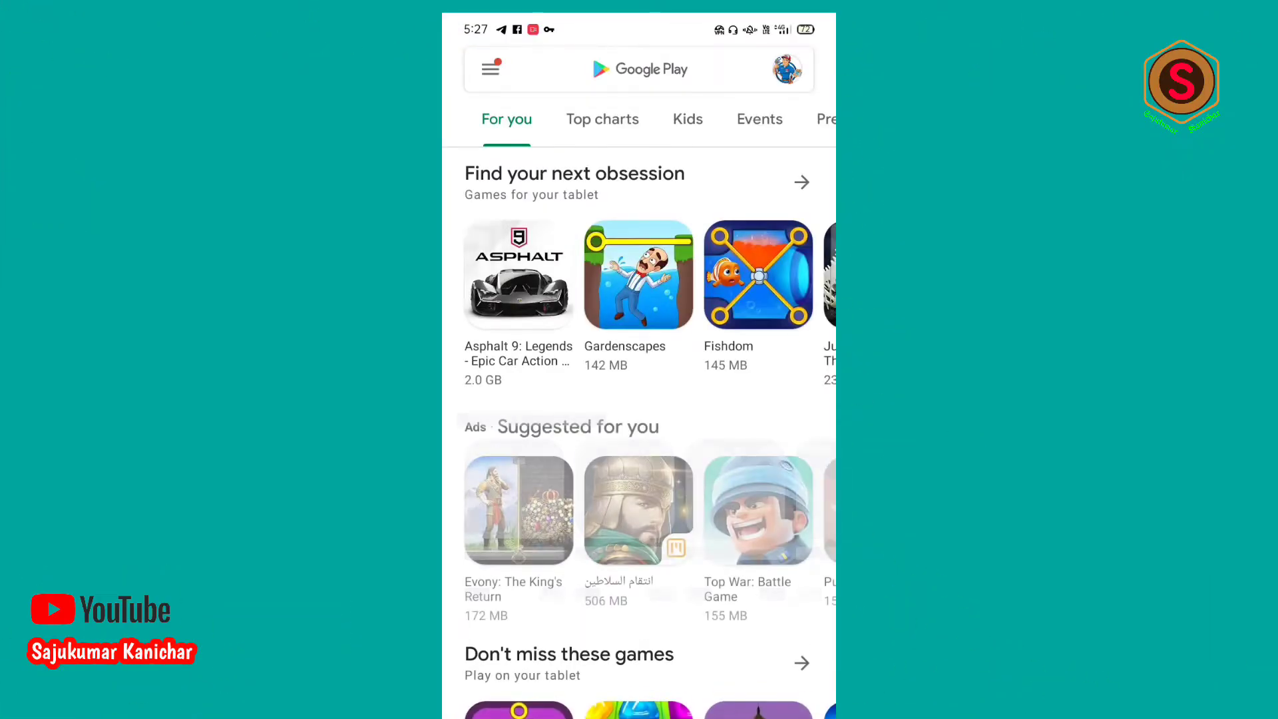
{"action": "left_click", "coordinate": [639, 66]}
{"action": "type", "text": "mo"}
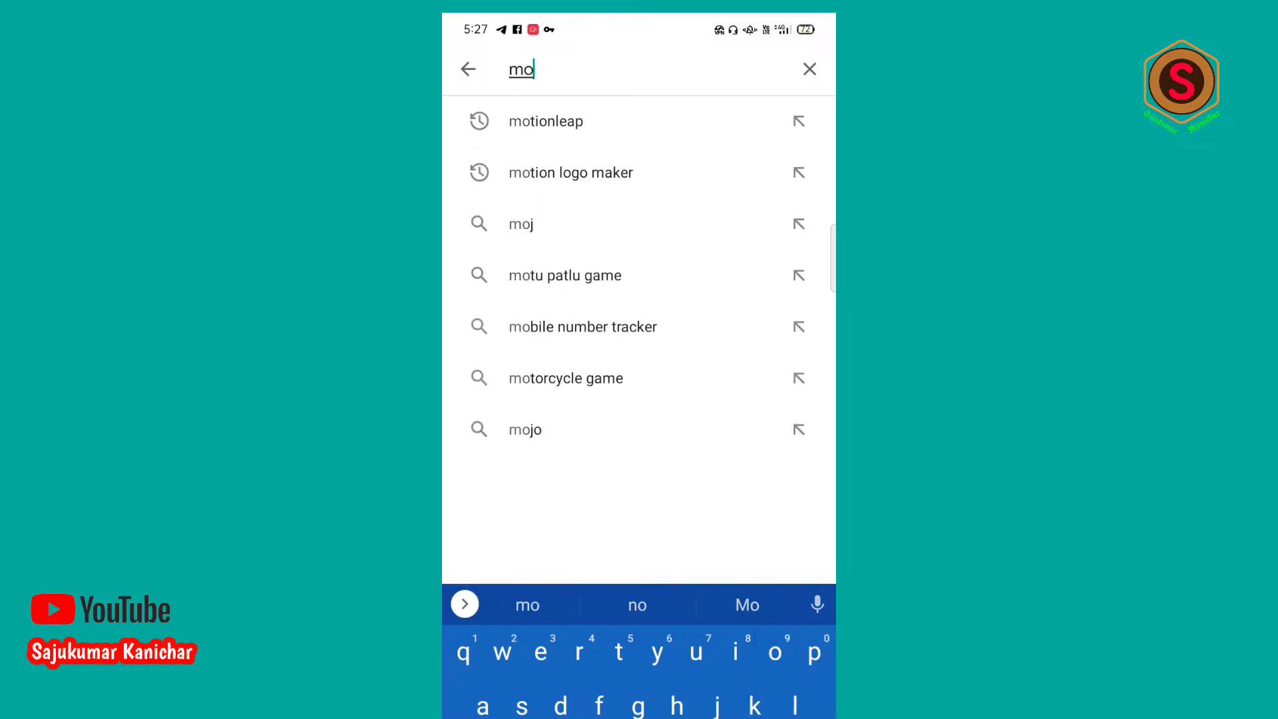
{"action": "type", "text": "ti"}
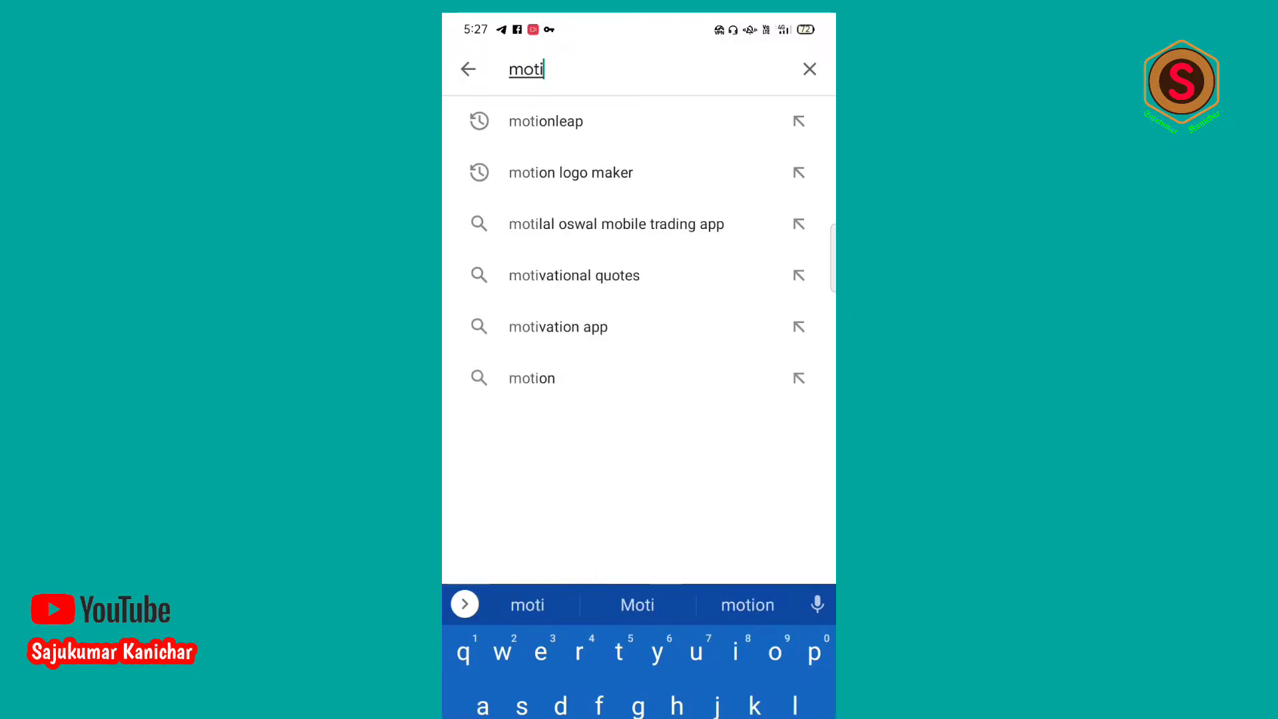
{"action": "left_click", "coordinate": [546, 120]}
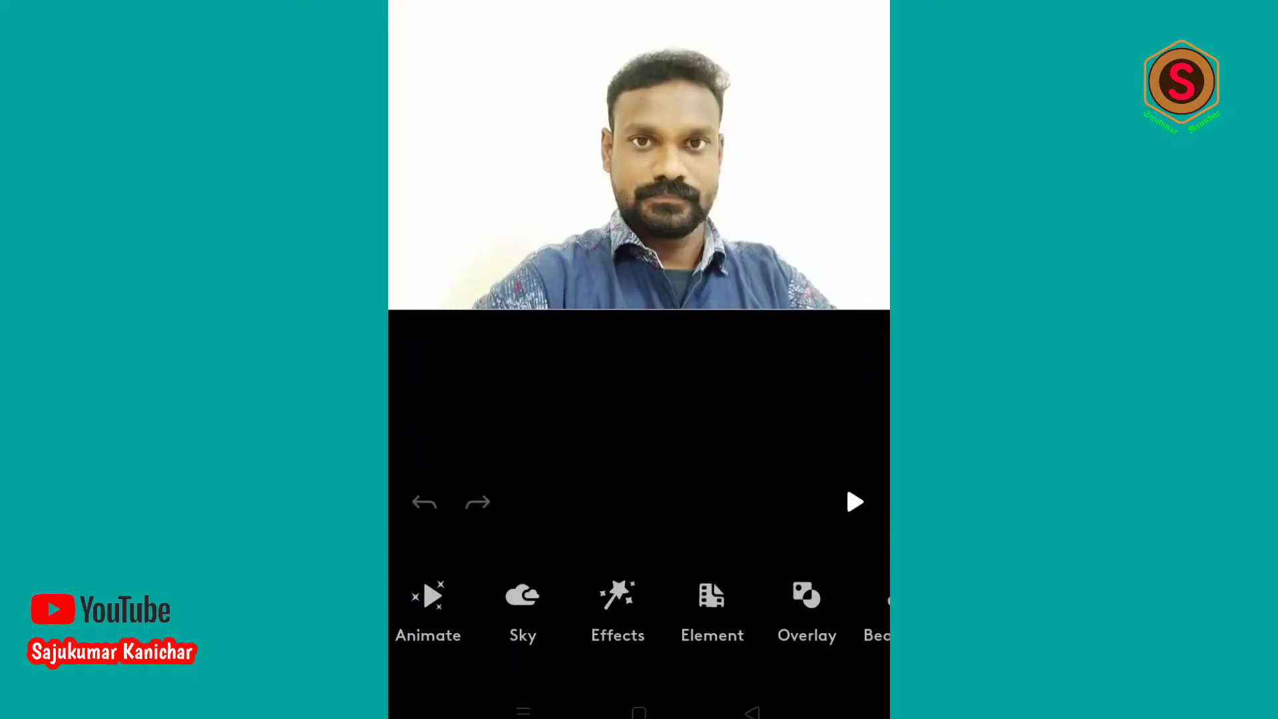
Step: Try the SNV02, SNV01 and HS02 sky presets behind the portrait, then play the animated preview
{"action": "left_click", "coordinate": [523, 609]}
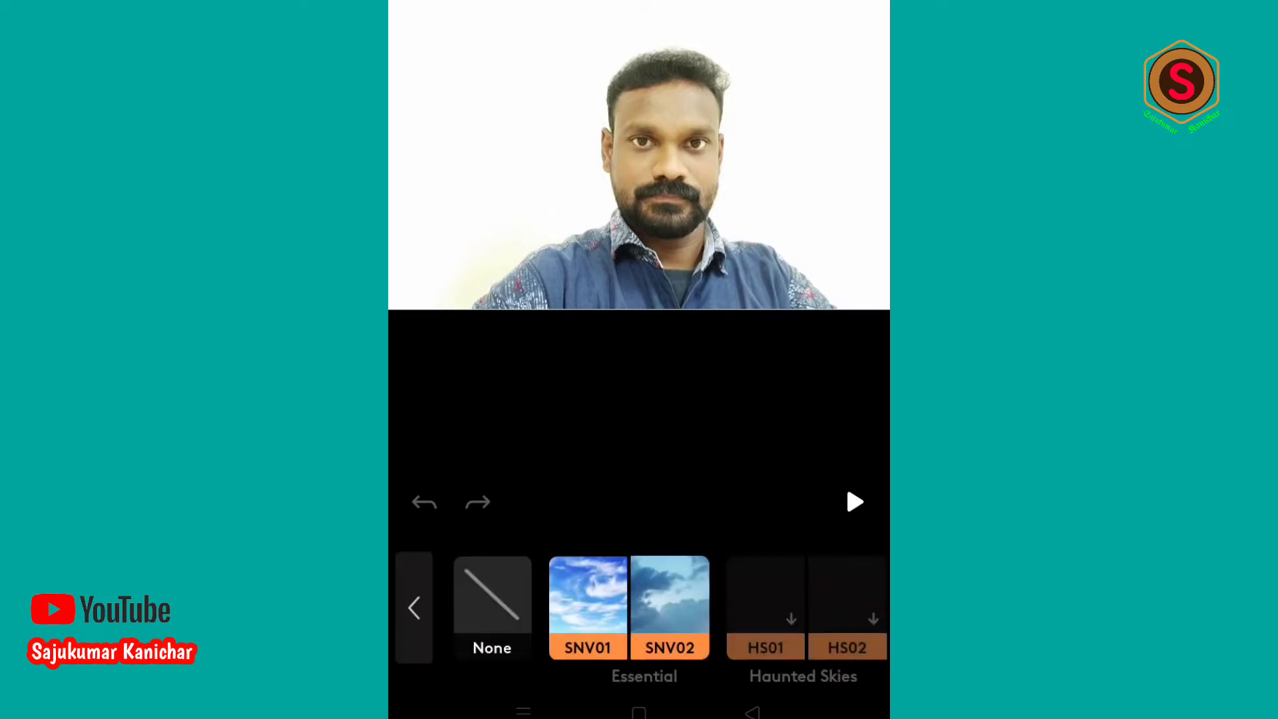
{"action": "left_click", "coordinate": [670, 594]}
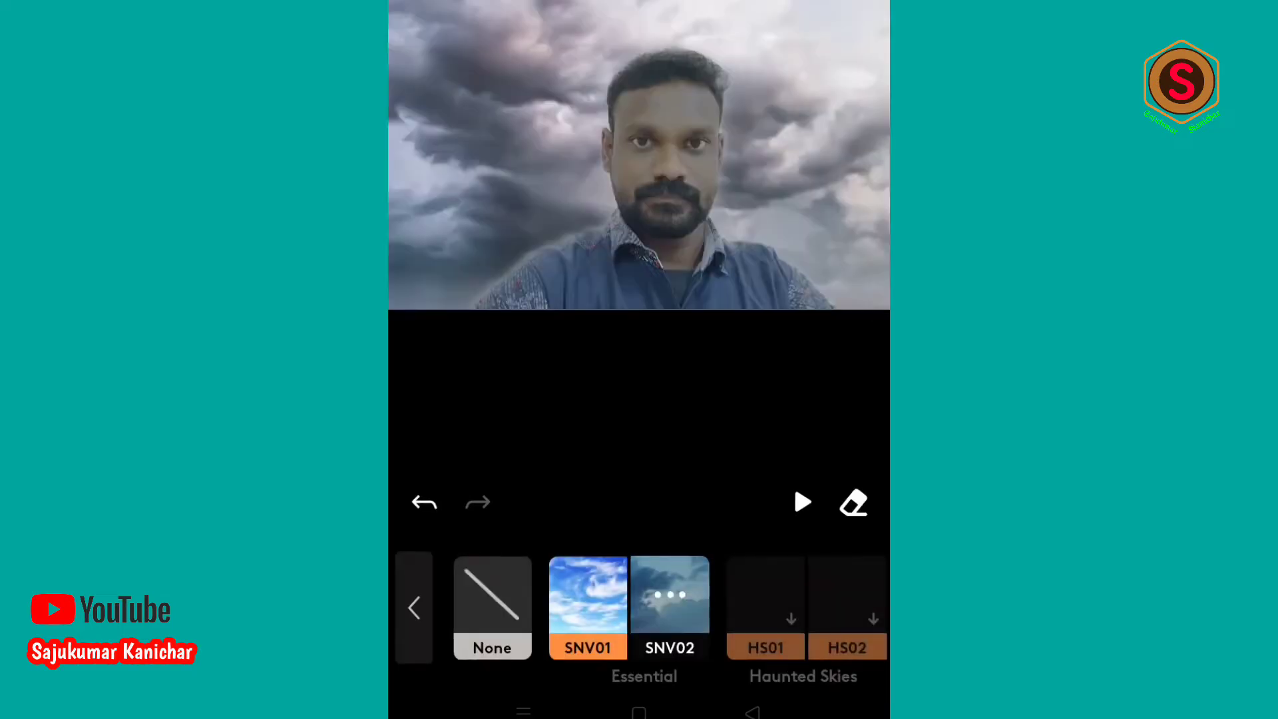
{"action": "left_click", "coordinate": [588, 595]}
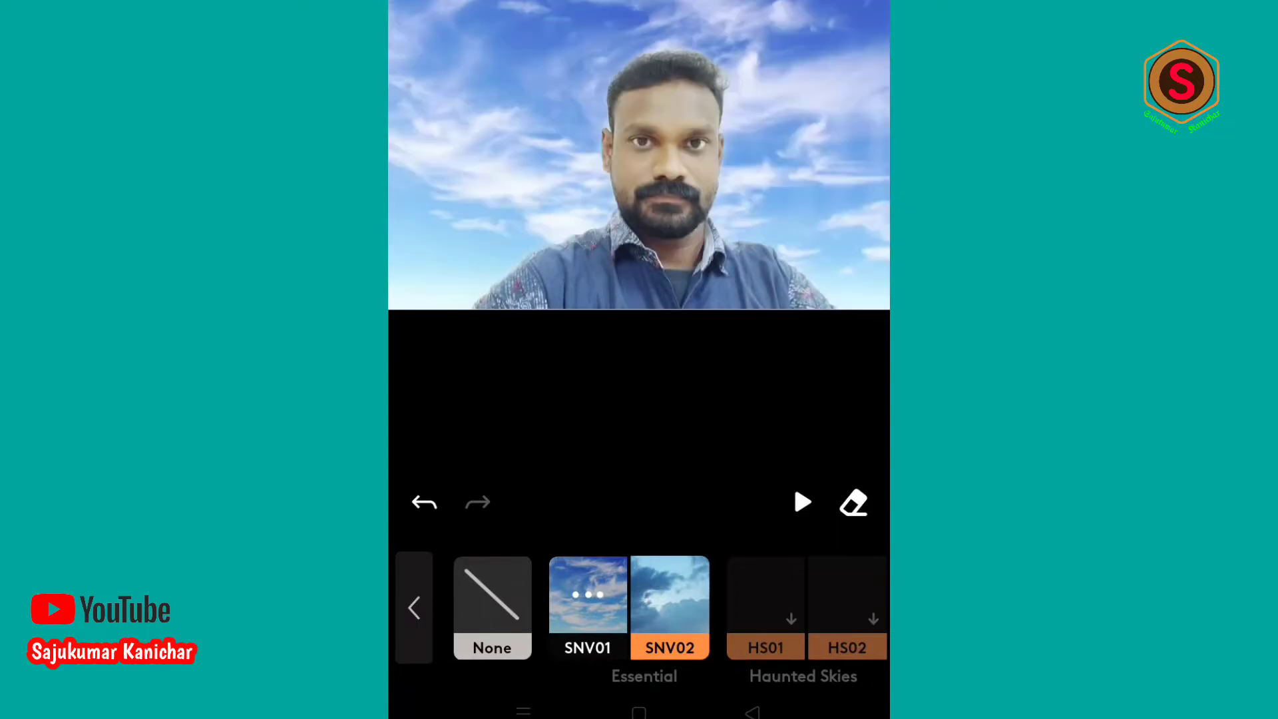
{"action": "scroll", "coordinate": [639, 607], "scroll_direction": "right", "scroll_amount": 3}
{"action": "left_click", "coordinate": [634, 594]}
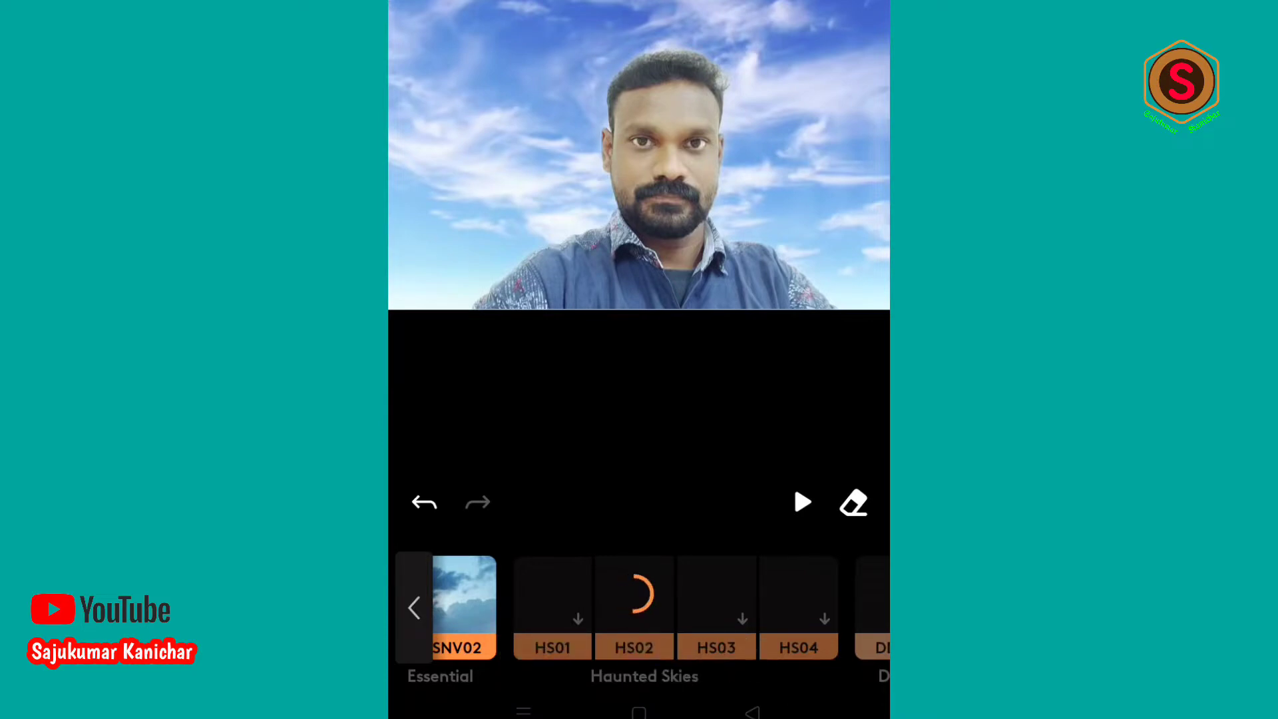
{"action": "scroll", "coordinate": [649, 607], "scroll_direction": "left", "scroll_amount": 5}
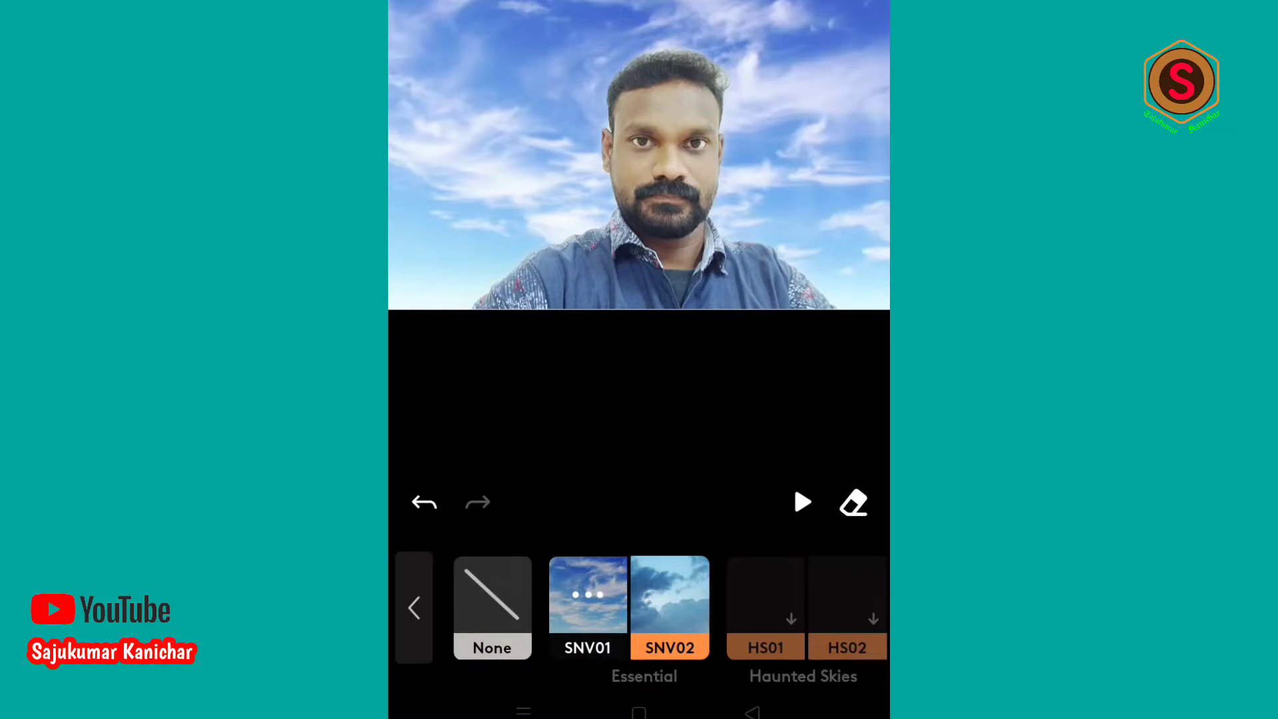
{"action": "left_click", "coordinate": [803, 502]}
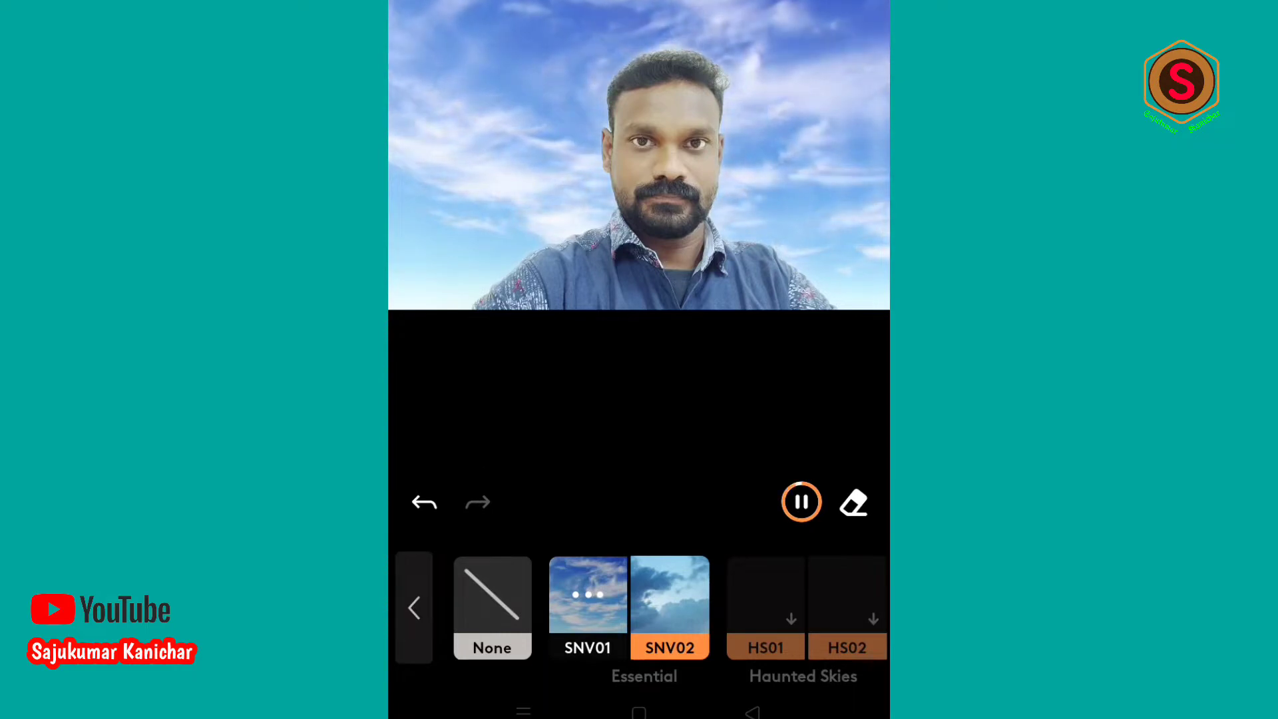
Step: Reselect the sky preset and go back to the main editing toolbar
{"action": "left_click", "coordinate": [670, 594]}
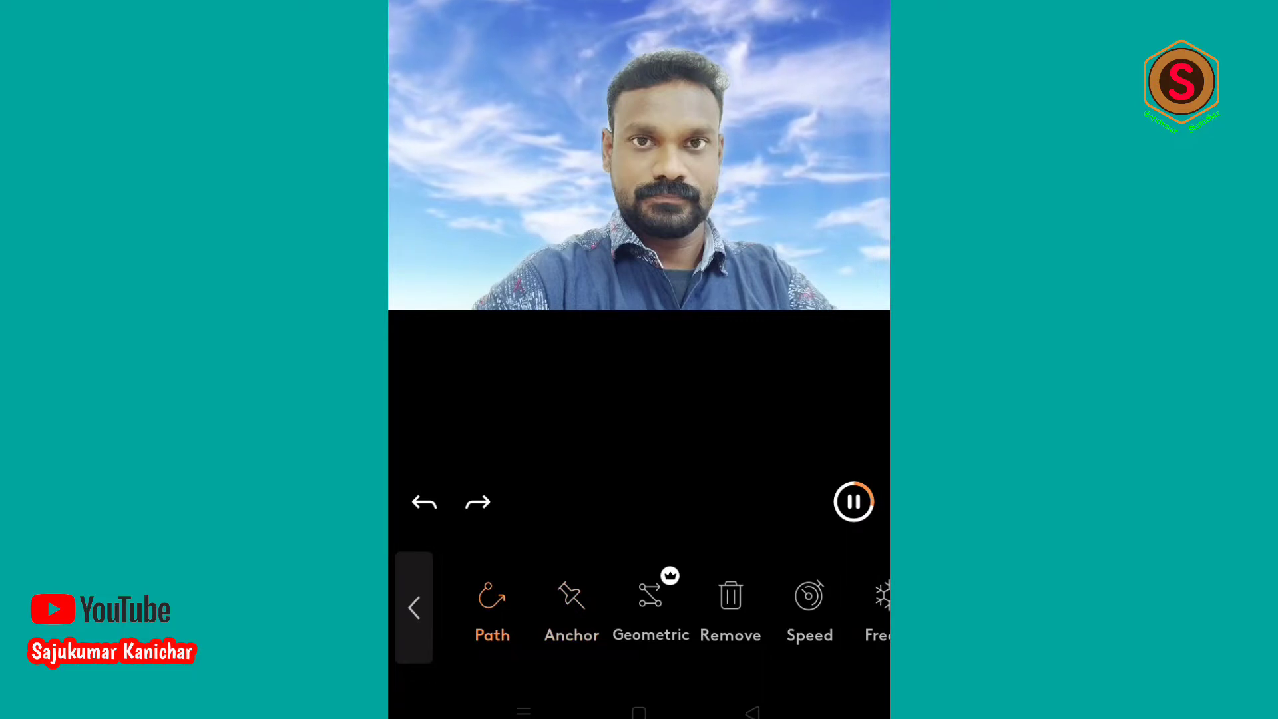
{"action": "left_click", "coordinate": [414, 607]}
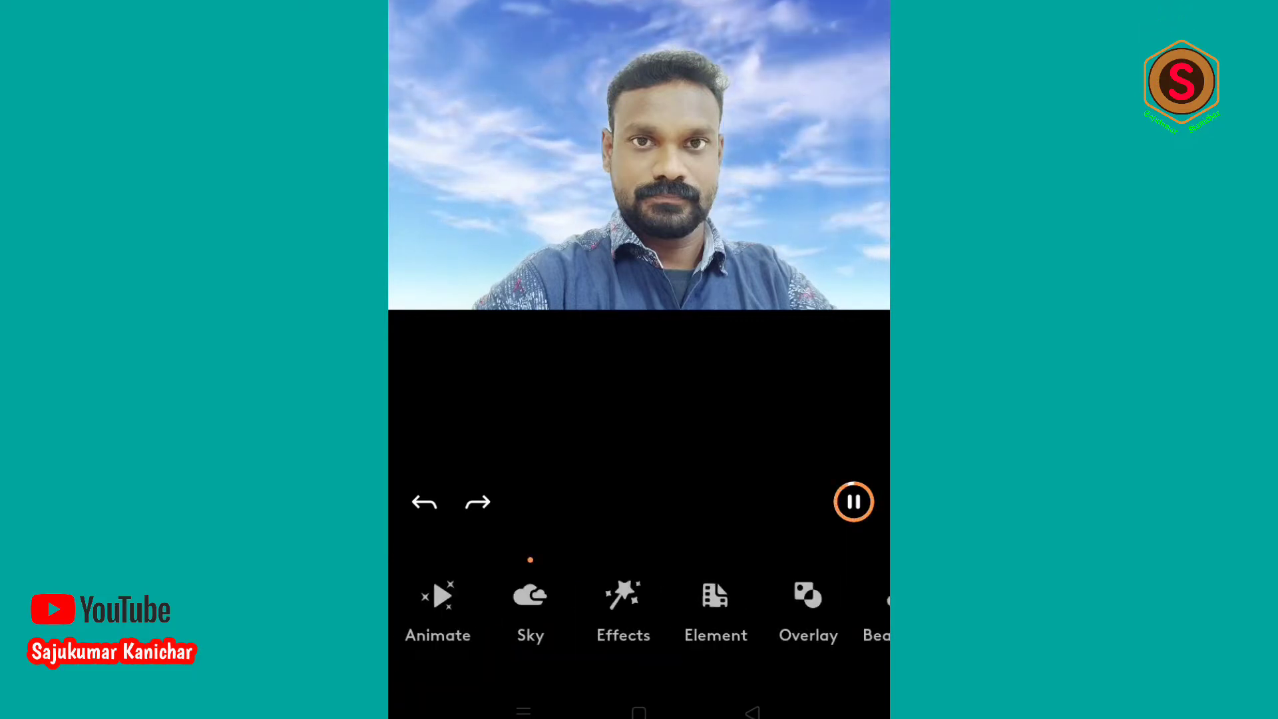
Step: Try Essential effects ES01–ES03, repositioning the effect source, and settle on ES04 orange smoke
{"action": "left_click", "coordinate": [623, 609]}
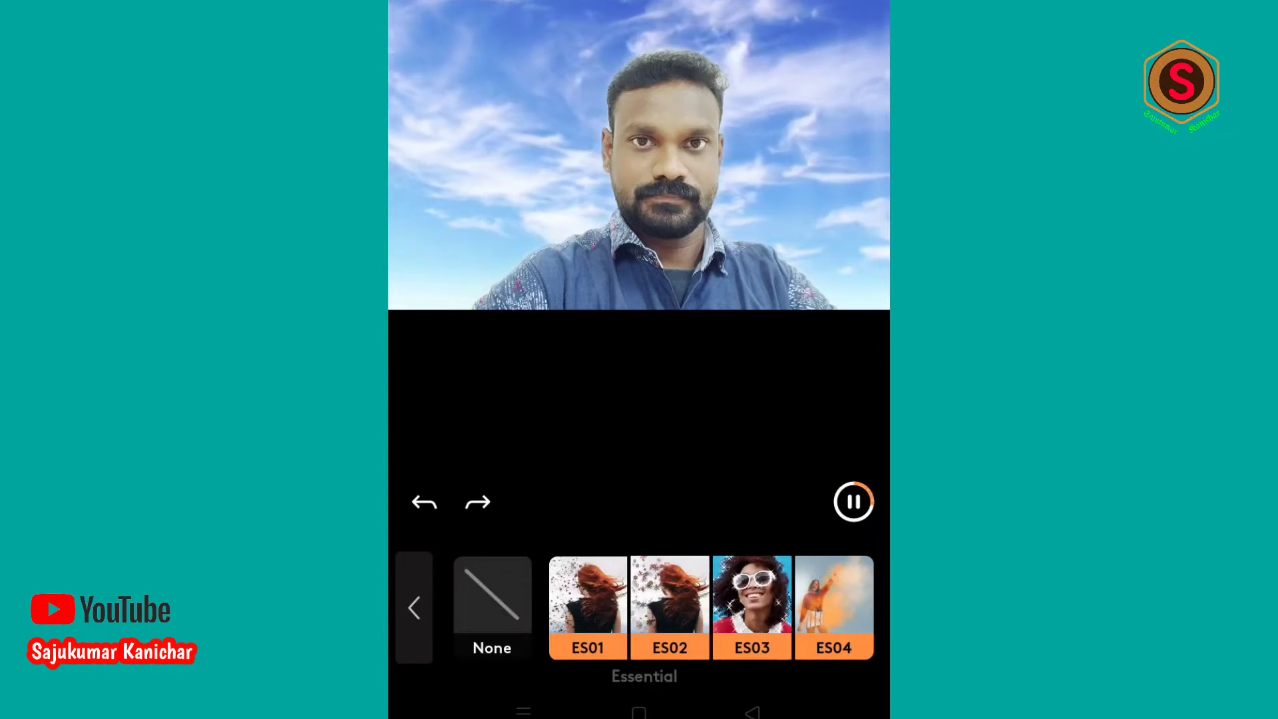
{"action": "left_click", "coordinate": [588, 594]}
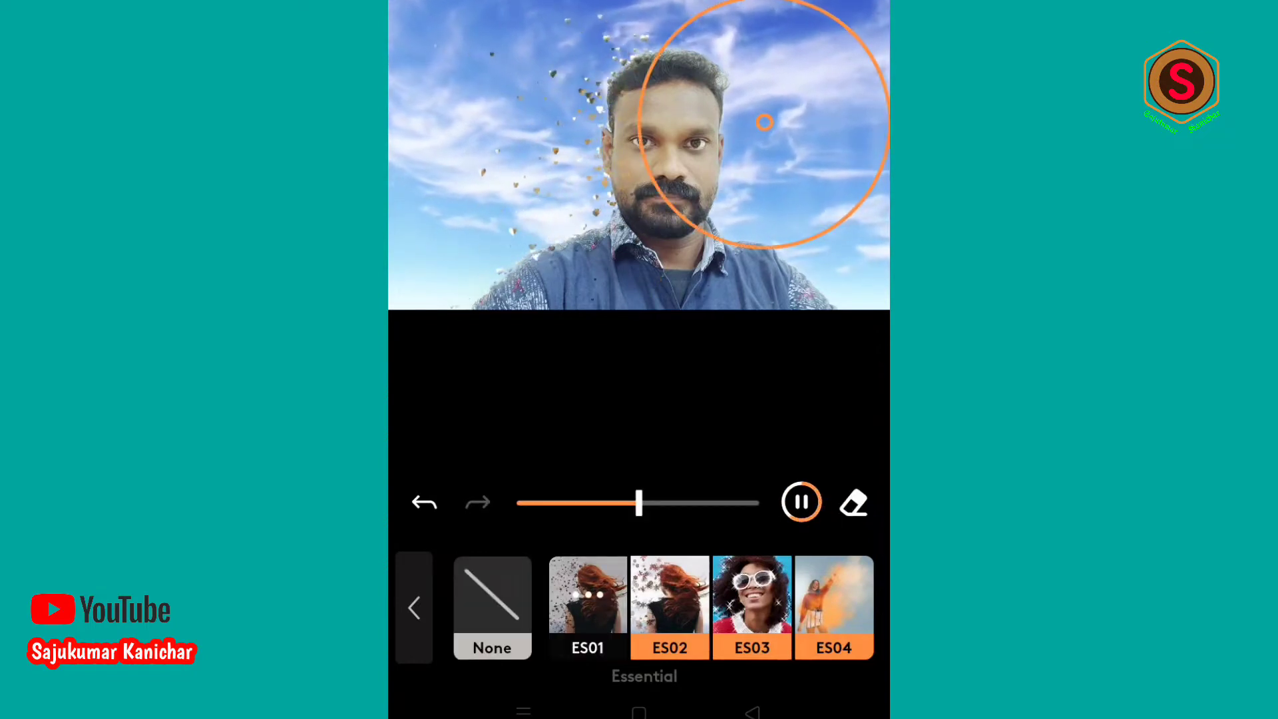
{"action": "mouse_move", "coordinate": [765, 121]}
{"action": "left_mouse_down"}
{"action": "mouse_move", "coordinate": [762, 214]}
{"action": "mouse_move", "coordinate": [682, 228]}
{"action": "mouse_move", "coordinate": [665, 283]}
{"action": "mouse_move", "coordinate": [593, 262]}
{"action": "mouse_move", "coordinate": [495, 114]}
{"action": "left_mouse_up"}
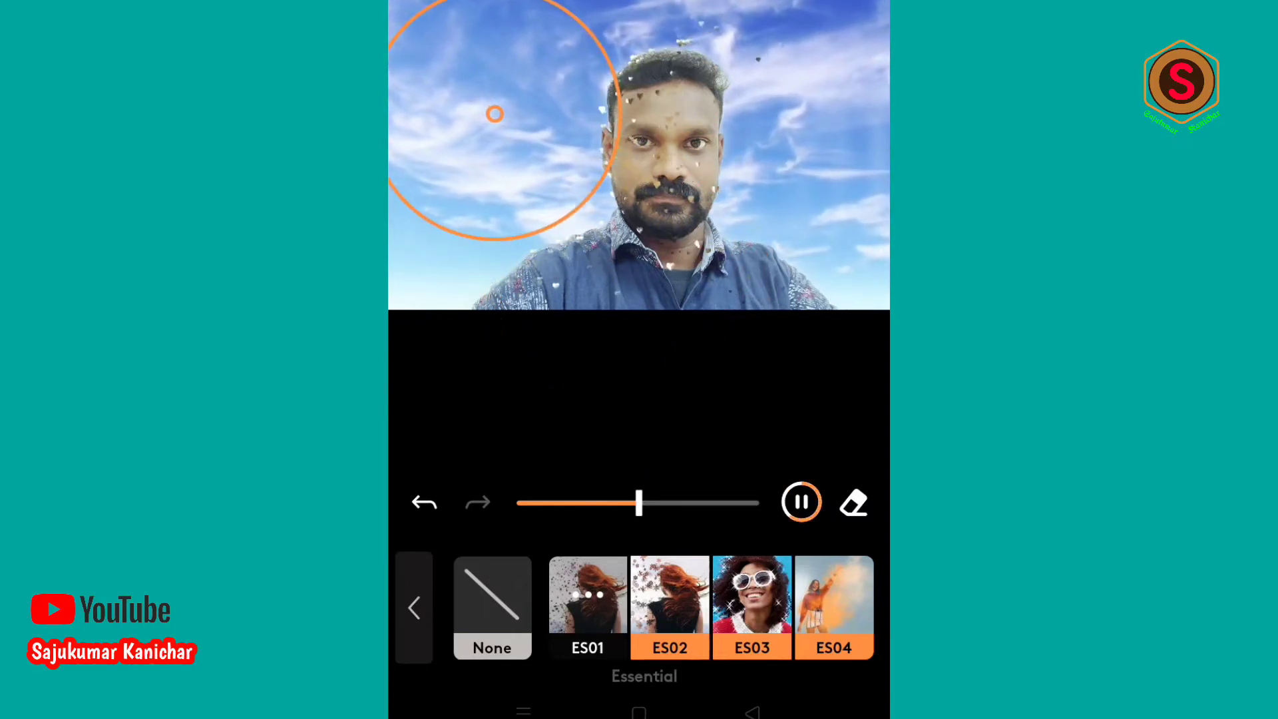
{"action": "left_click", "coordinate": [669, 595]}
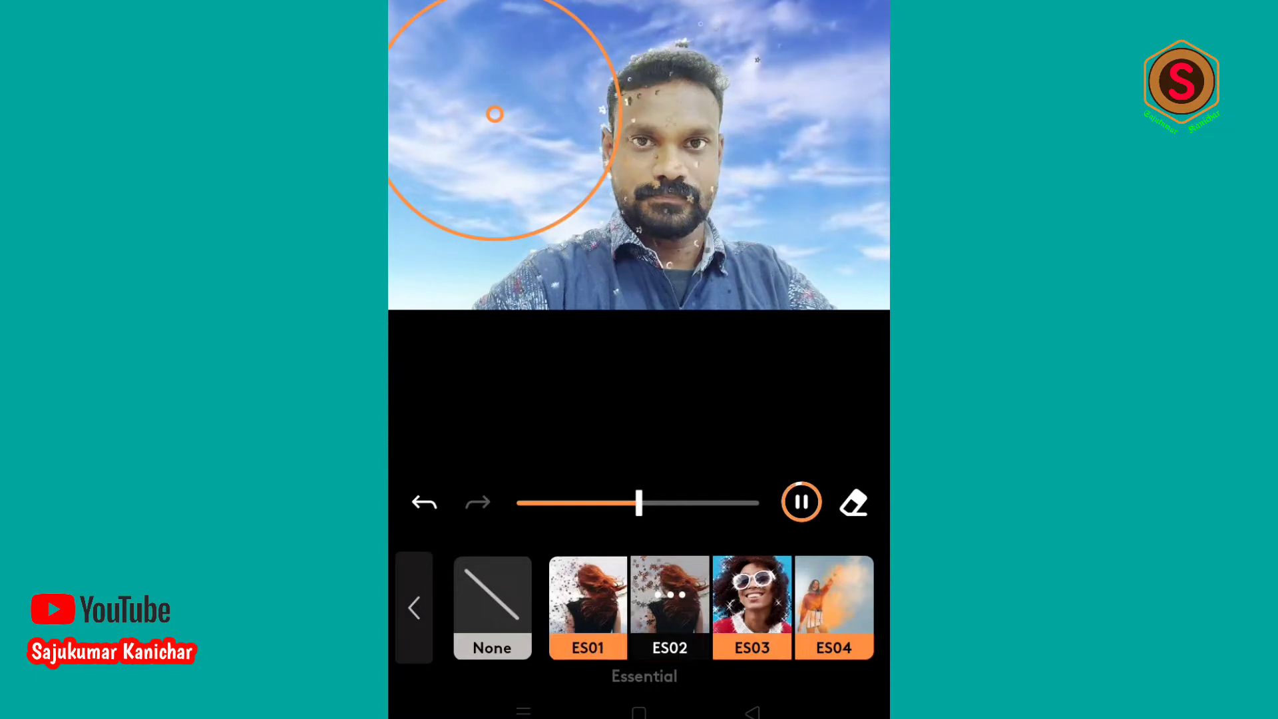
{"action": "left_click_drag", "start_coordinate": [496, 115], "coordinate": [789, 128]}
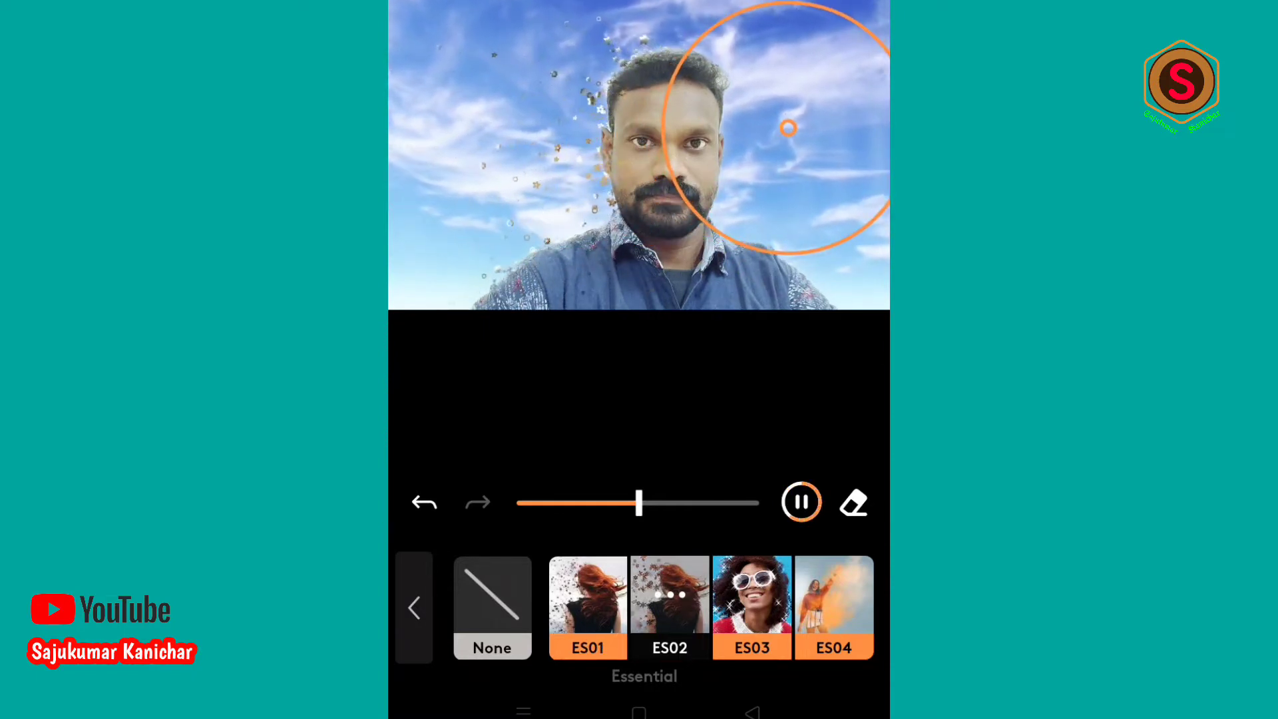
{"action": "left_click", "coordinate": [752, 594]}
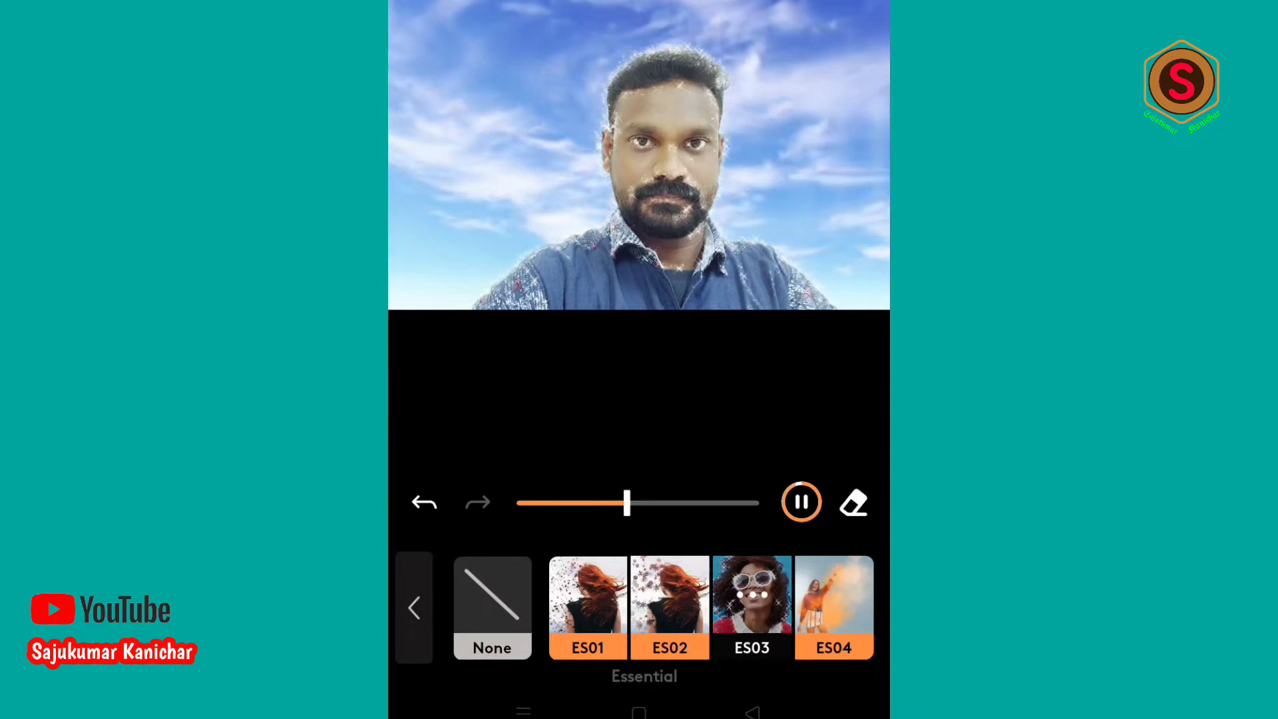
{"action": "scroll", "coordinate": [639, 607], "scroll_direction": "right", "scroll_amount": 2}
{"action": "left_click", "coordinate": [716, 599]}
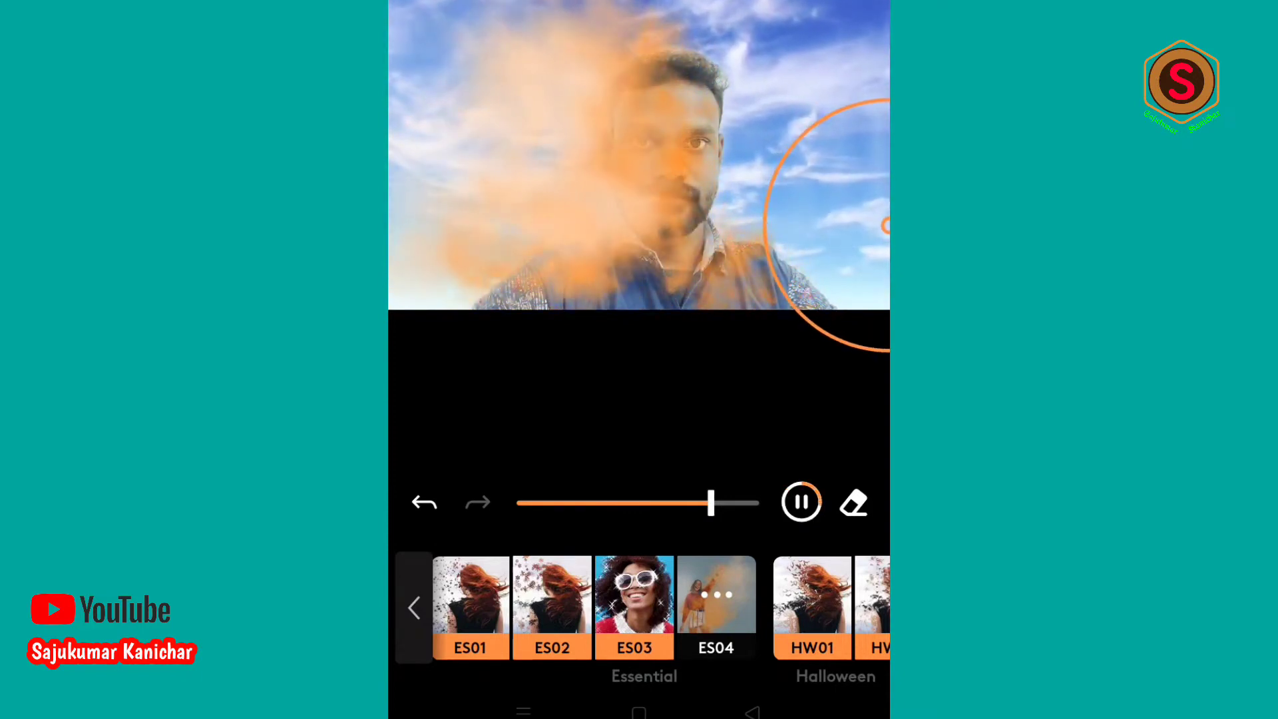
Step: Try Halloween effects HW01 and HW02 with particle size 95, then settle on HW03 skulls
{"action": "left_click", "coordinate": [812, 599]}
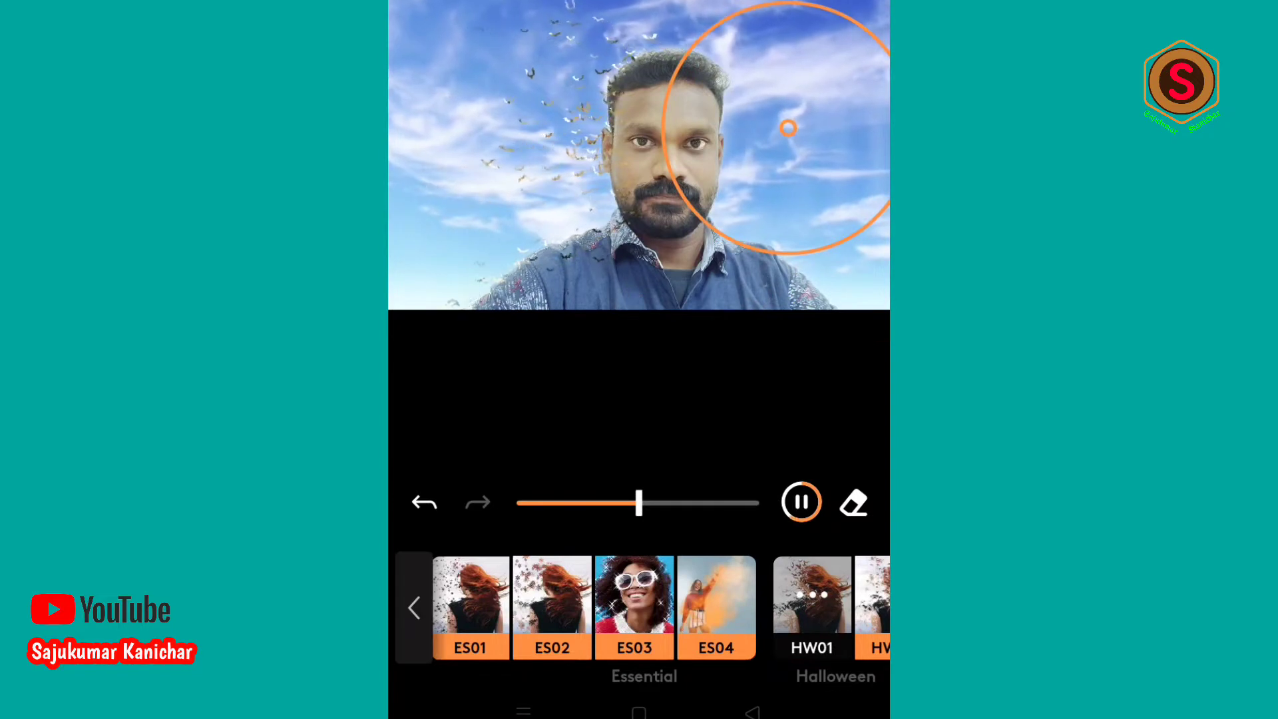
{"action": "left_click", "coordinate": [731, 599]}
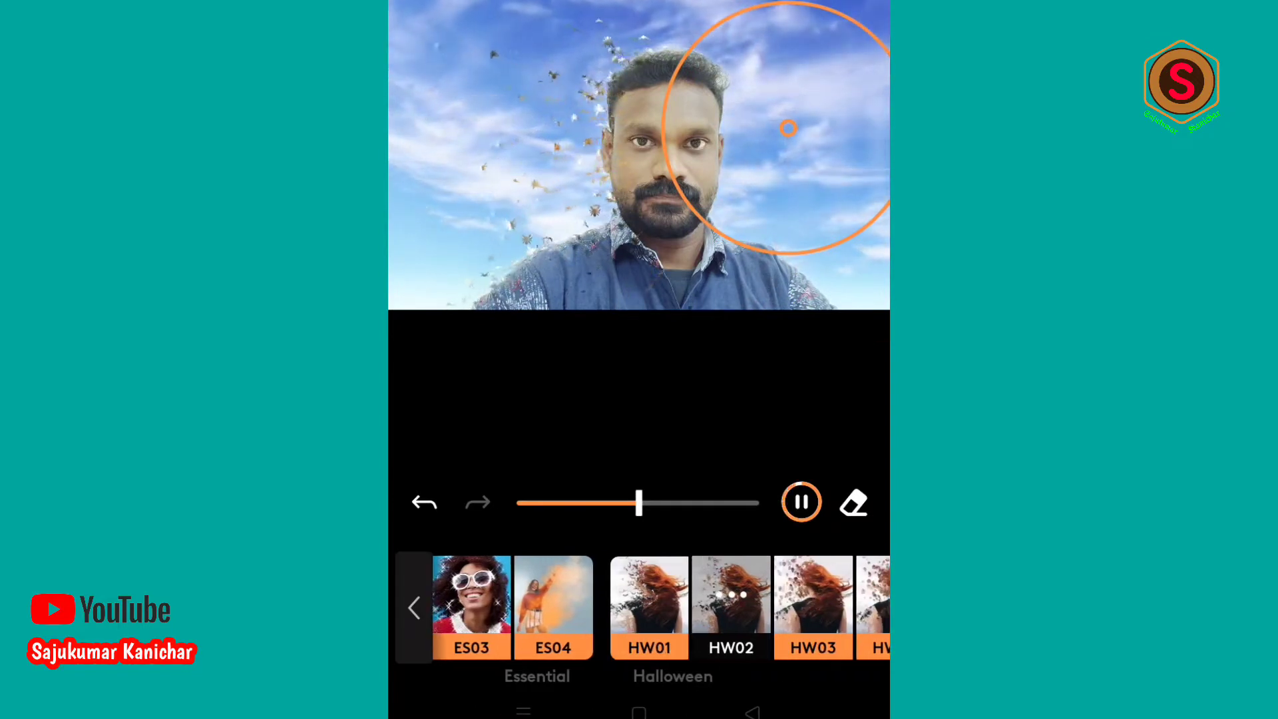
{"action": "left_click", "coordinate": [731, 599]}
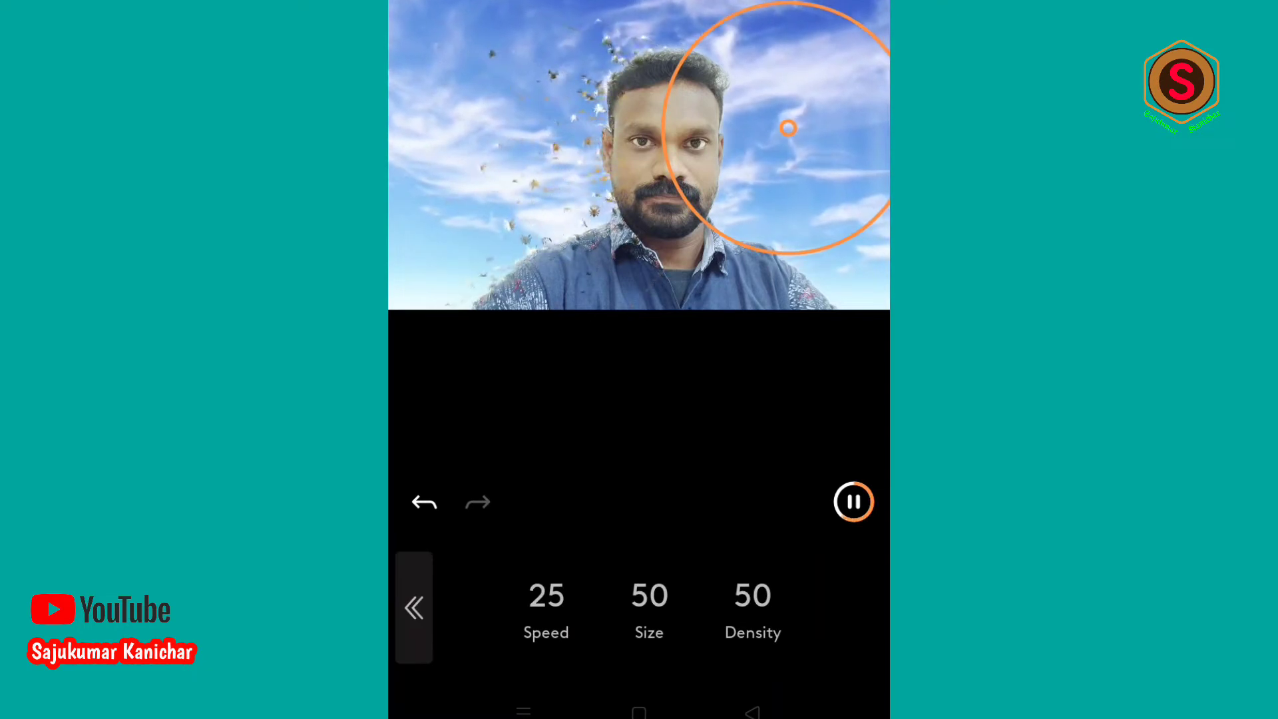
{"action": "left_click", "coordinate": [648, 606]}
{"action": "mouse_move", "coordinate": [639, 502]}
{"action": "left_mouse_down"}
{"action": "mouse_move", "coordinate": [750, 503]}
{"action": "mouse_move", "coordinate": [540, 502]}
{"action": "mouse_move", "coordinate": [744, 502]}
{"action": "left_mouse_up"}
{"action": "left_click", "coordinate": [414, 607]}
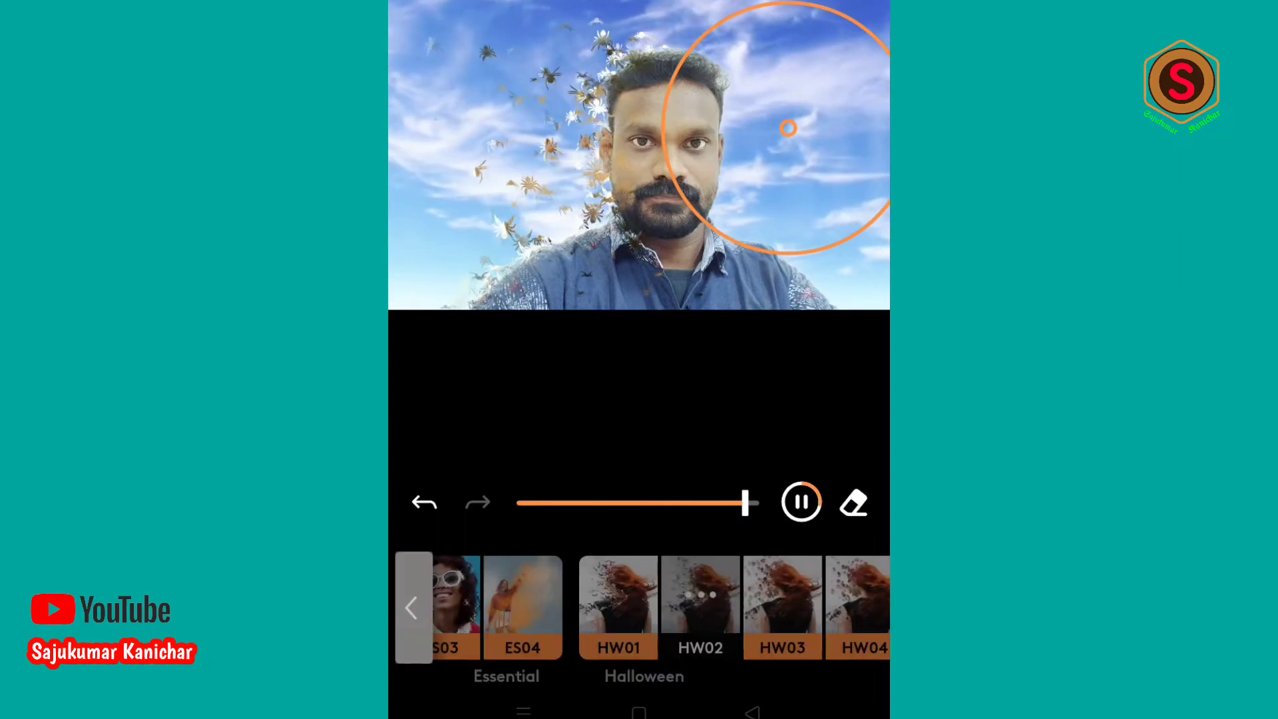
{"action": "left_click_drag", "start_coordinate": [699, 607], "coordinate": [504, 607]}
{"action": "left_click", "coordinate": [586, 607]}
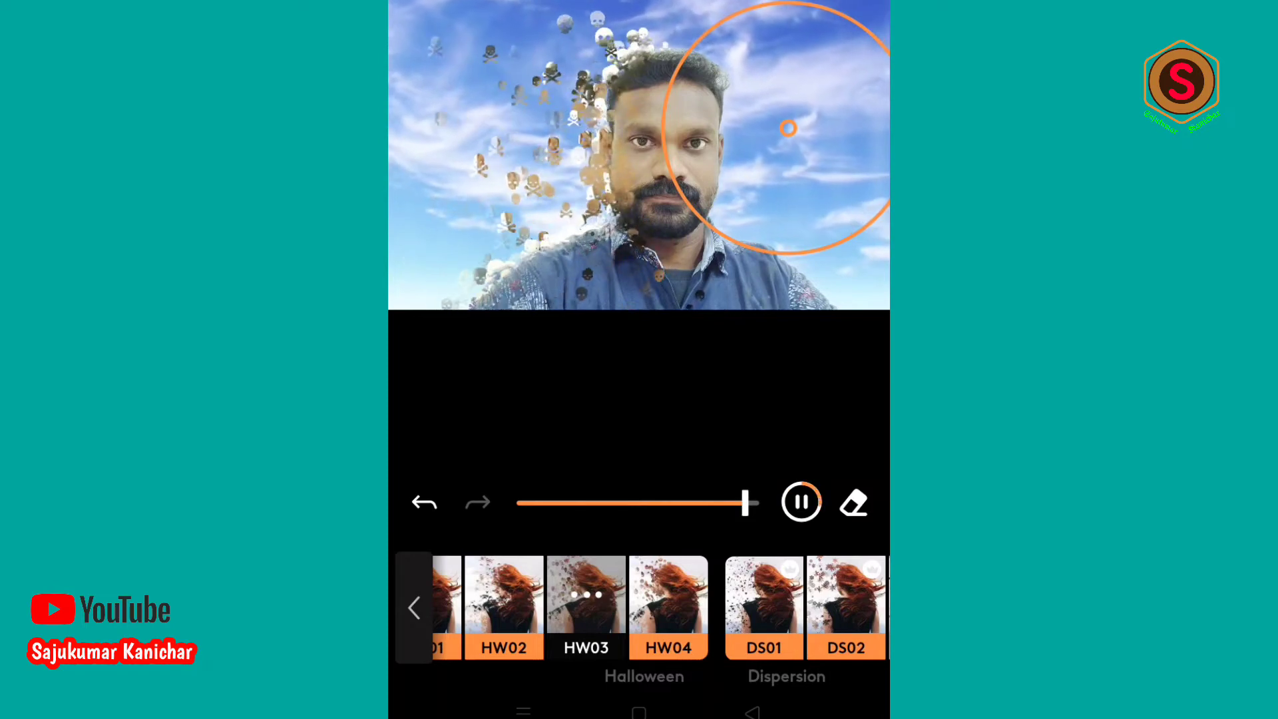
Step: Set effect strength to 50 and try the DS01 and DS02 dispersion effects
{"action": "mouse_move", "coordinate": [745, 502]}
{"action": "left_mouse_down"}
{"action": "mouse_move", "coordinate": [604, 502]}
{"action": "mouse_move", "coordinate": [758, 503]}
{"action": "mouse_move", "coordinate": [605, 503]}
{"action": "left_mouse_up"}
{"action": "left_click", "coordinate": [764, 599]}
{"action": "left_click_drag", "start_coordinate": [732, 599], "coordinate": [399, 599]}
{"action": "left_click", "coordinate": [513, 599]}
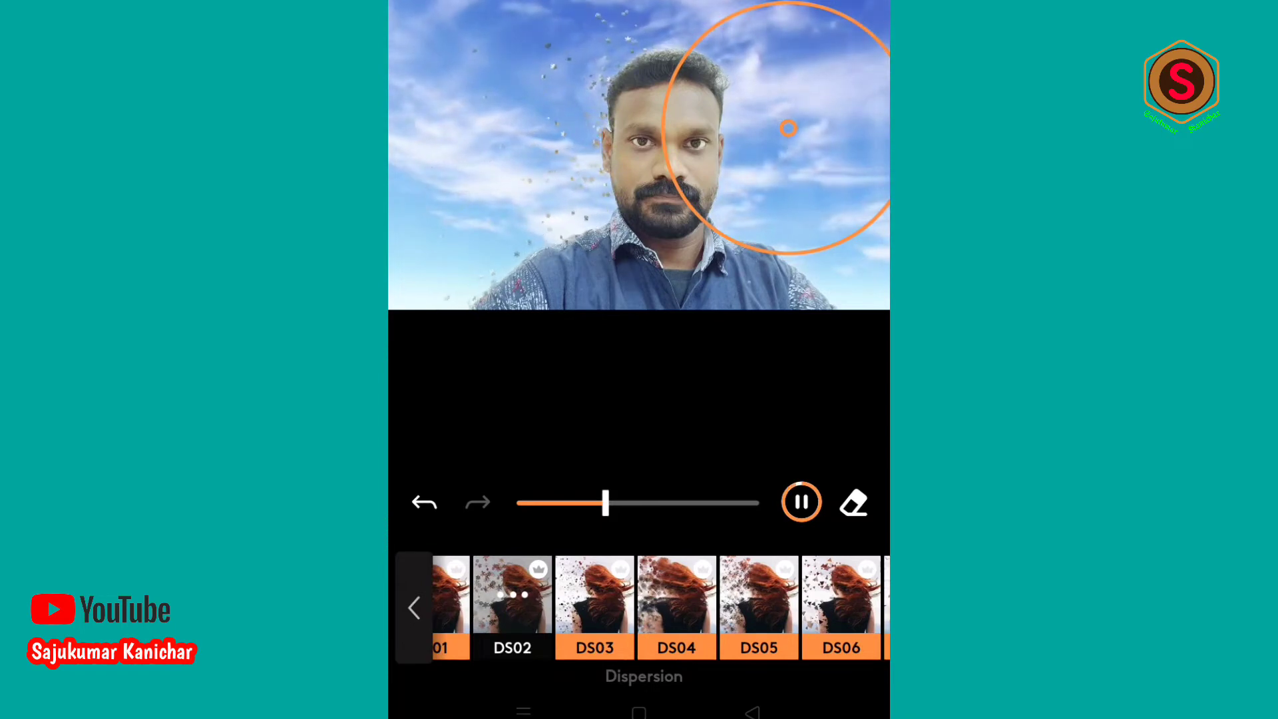
{"action": "left_click_drag", "start_coordinate": [605, 502], "coordinate": [739, 503]}
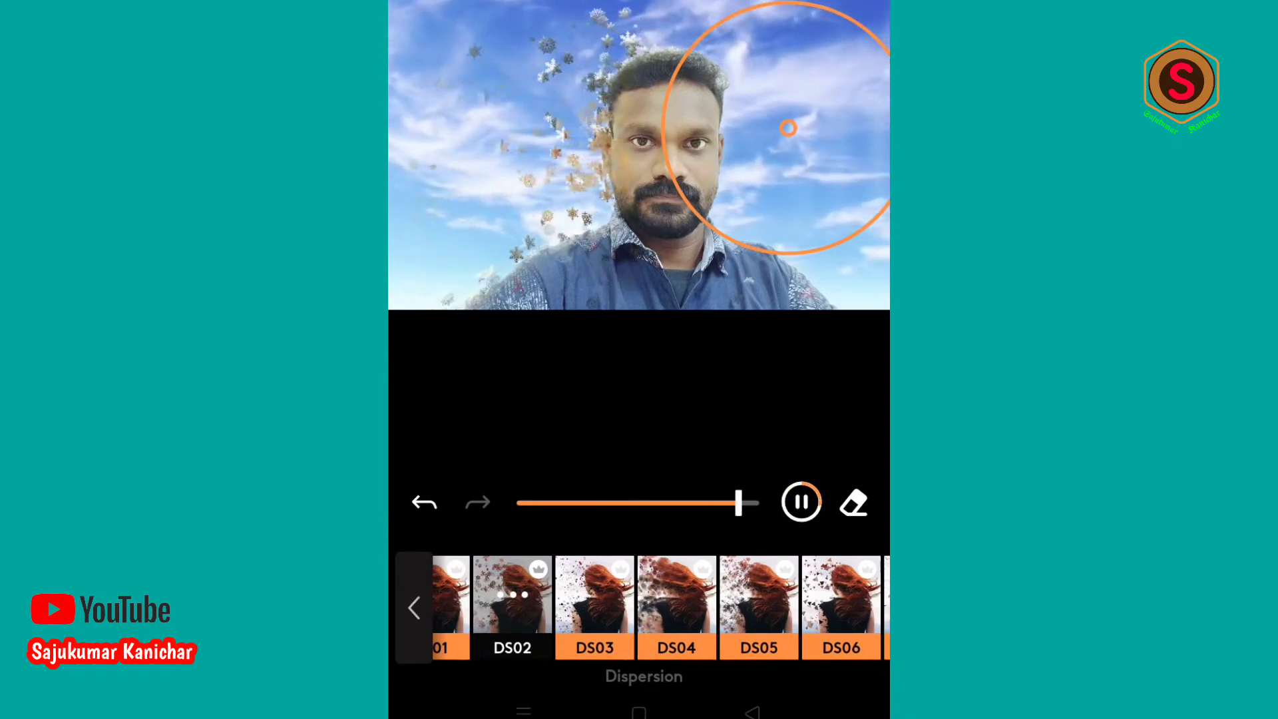
{"action": "left_click_drag", "start_coordinate": [765, 599], "coordinate": [633, 599]}
Step: Try dispersion styles DS04, DS06, DS07, DS08 and DS09, then raise strength to 100
{"action": "left_click", "coordinate": [527, 599]}
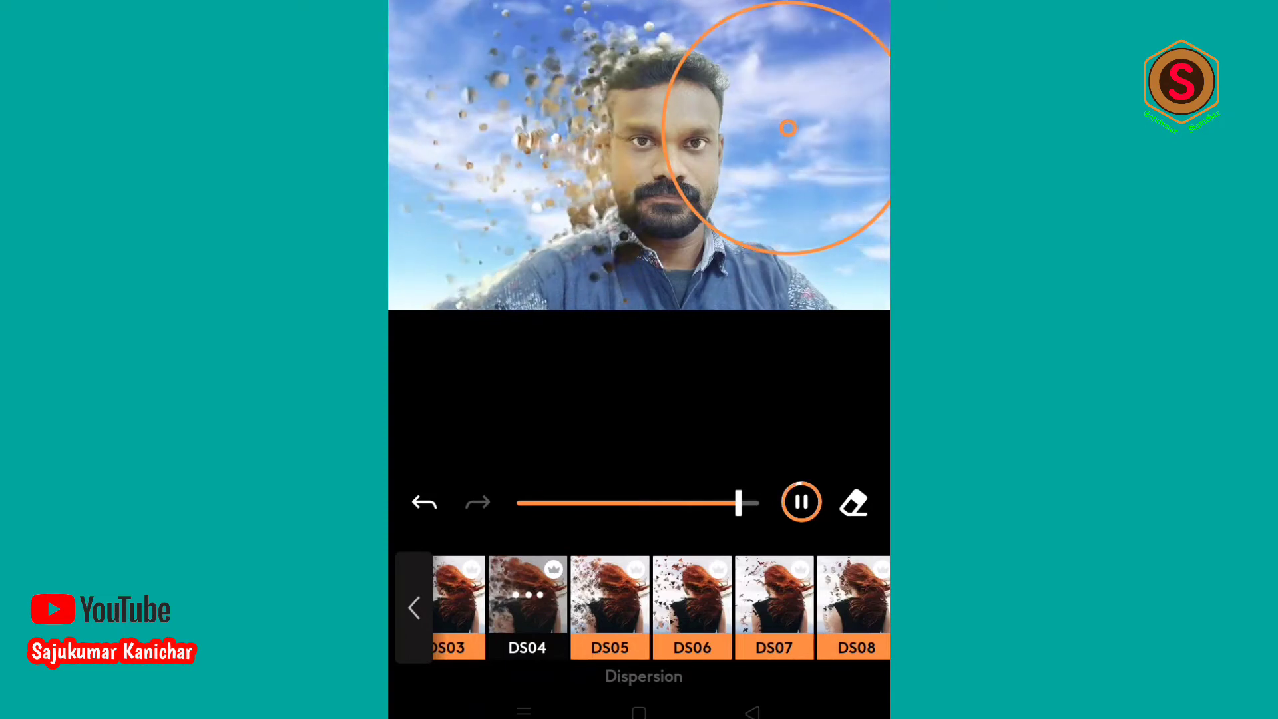
{"action": "left_click", "coordinate": [692, 599]}
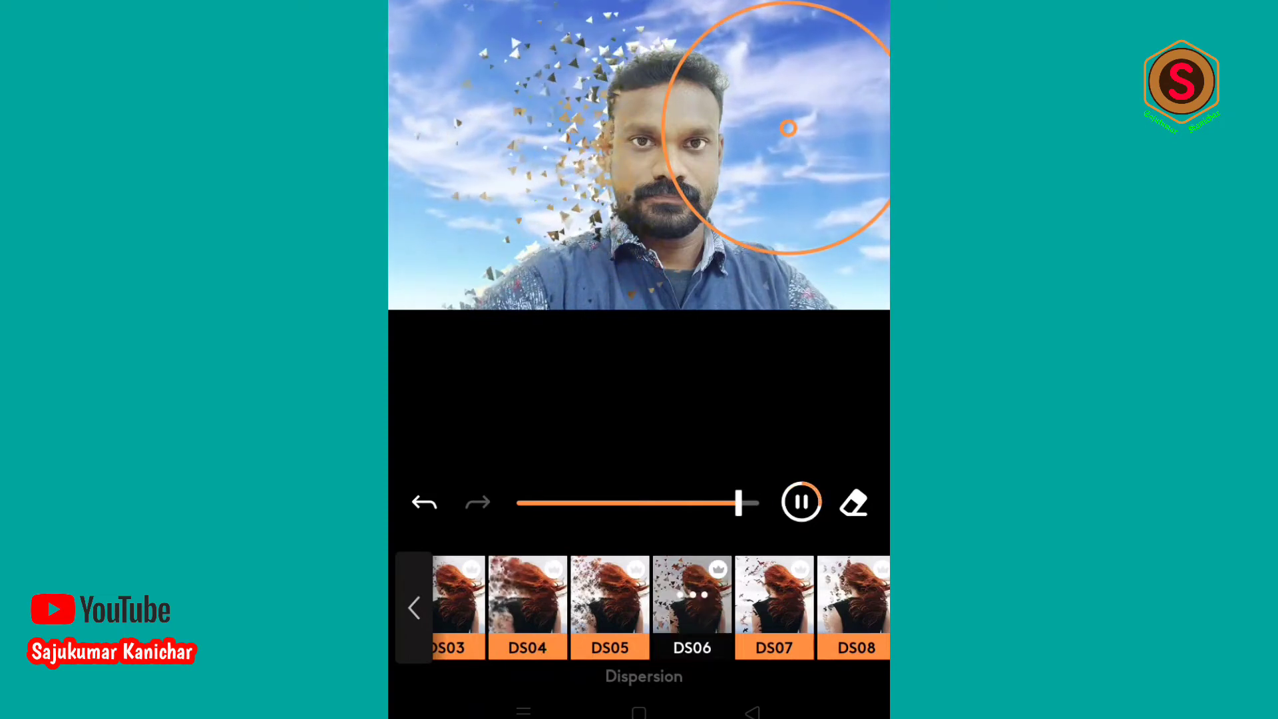
{"action": "left_click", "coordinate": [774, 599]}
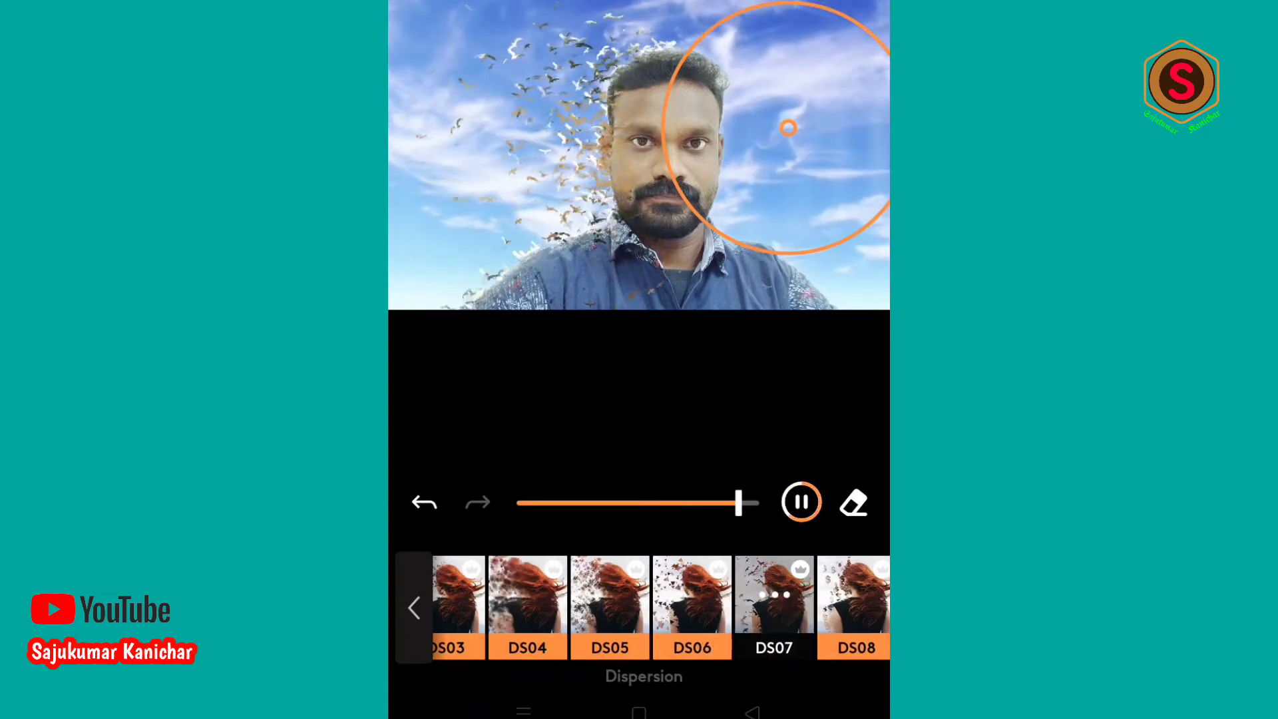
{"action": "left_click_drag", "start_coordinate": [772, 599], "coordinate": [606, 599]}
{"action": "left_click", "coordinate": [691, 599]}
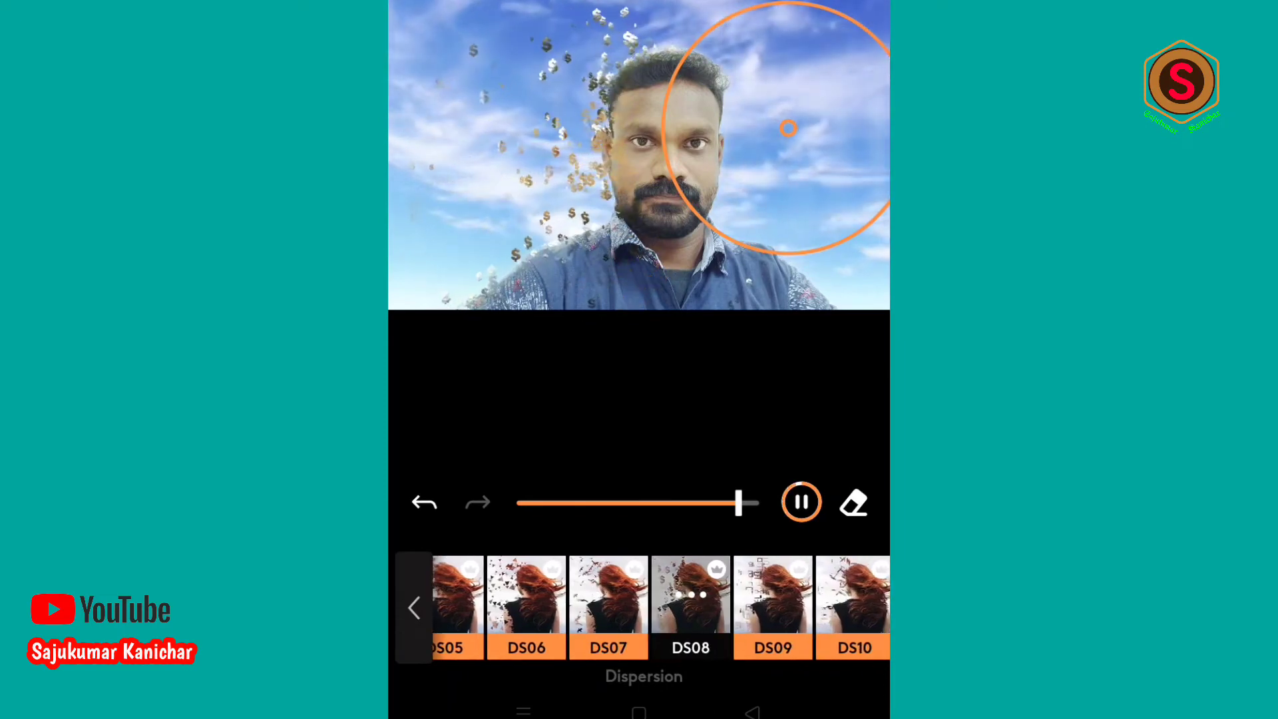
{"action": "left_click_drag", "start_coordinate": [772, 600], "coordinate": [690, 599]}
{"action": "left_click", "coordinate": [614, 599]}
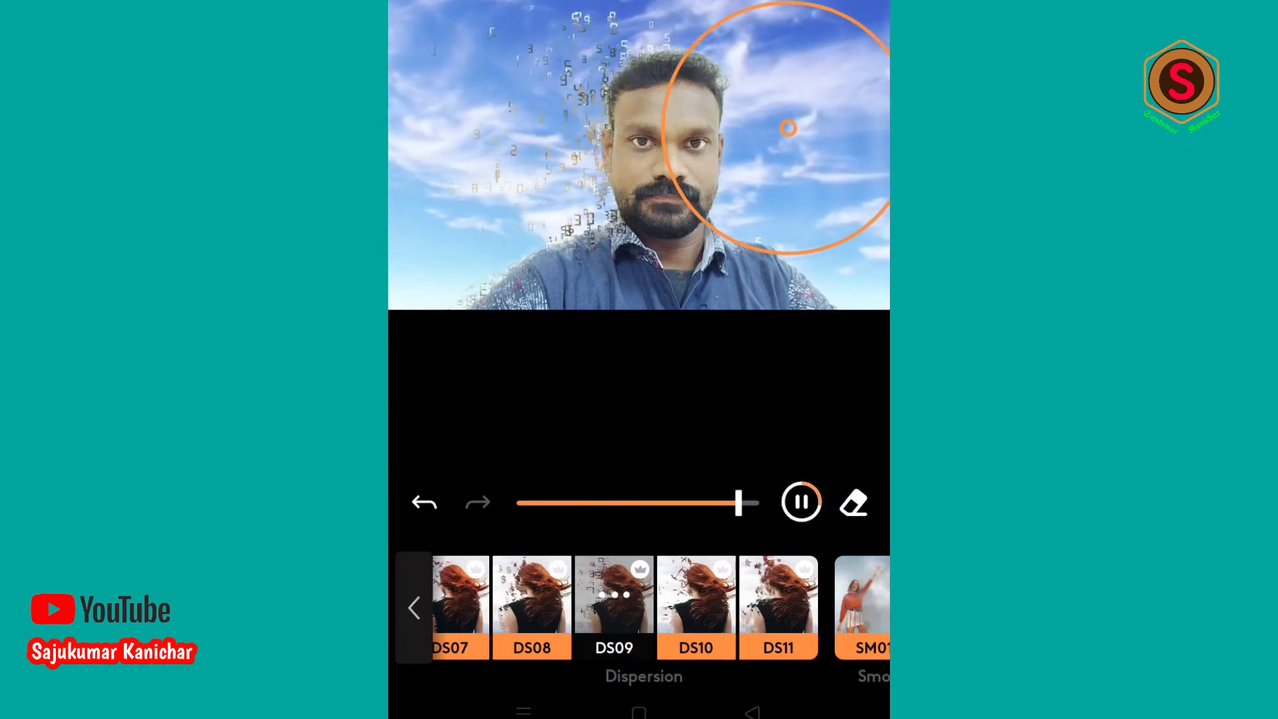
{"action": "mouse_move", "coordinate": [738, 502]}
{"action": "left_mouse_down"}
{"action": "mouse_move", "coordinate": [759, 503]}
{"action": "mouse_move", "coordinate": [584, 503]}
{"action": "left_mouse_up"}
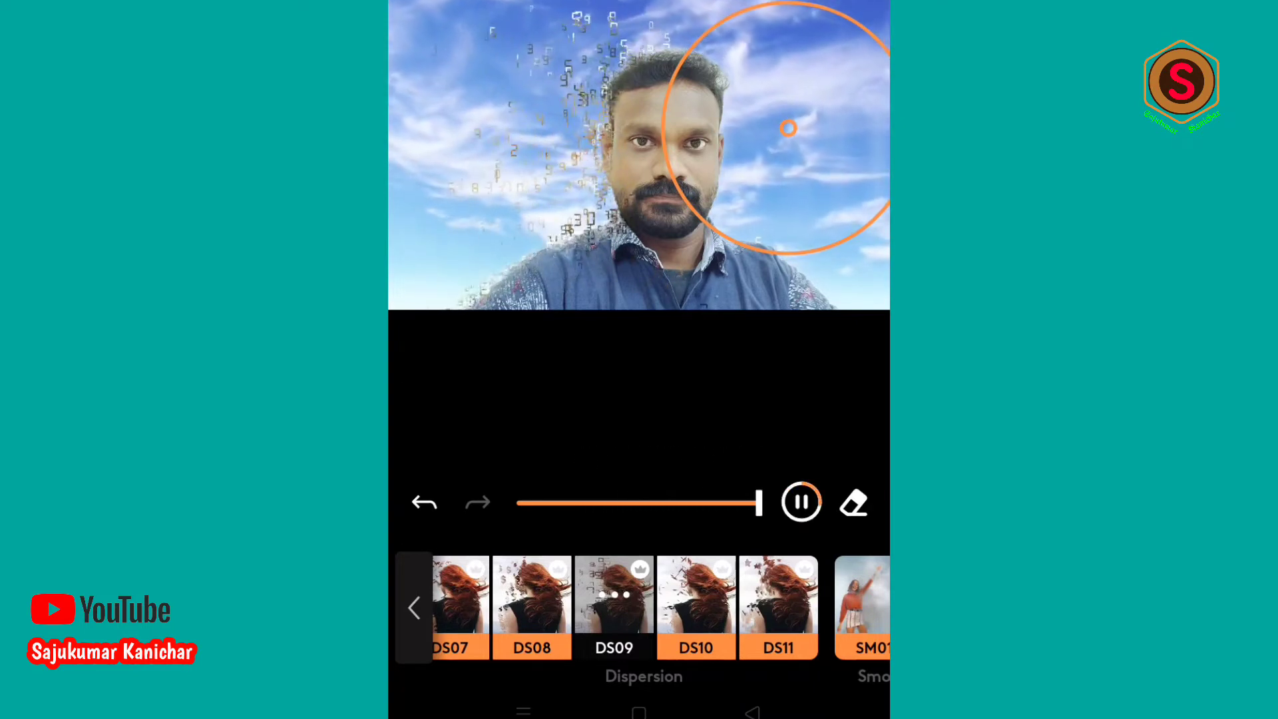
{"action": "left_click_drag", "start_coordinate": [766, 605], "coordinate": [629, 606]}
Step: Try dispersion styles DS10 and DS11, then smoke presets SM01 and SM02
{"action": "left_click", "coordinate": [559, 599]}
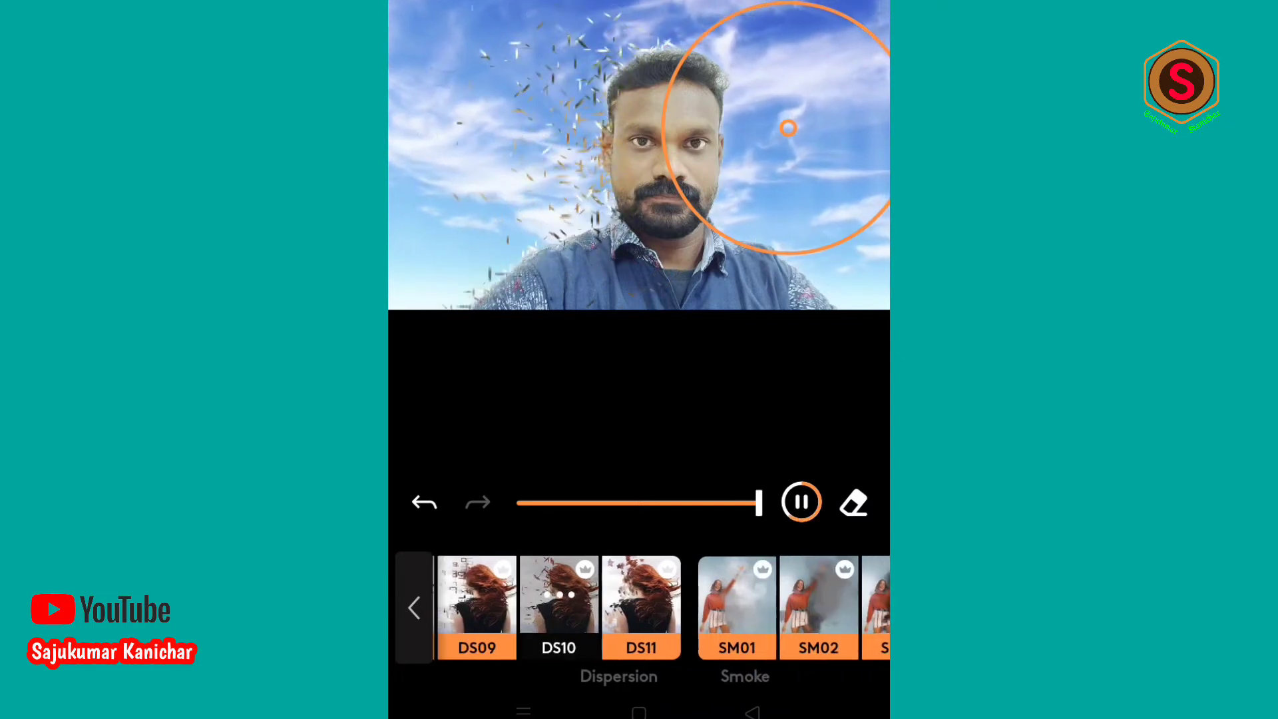
{"action": "left_click", "coordinate": [641, 599]}
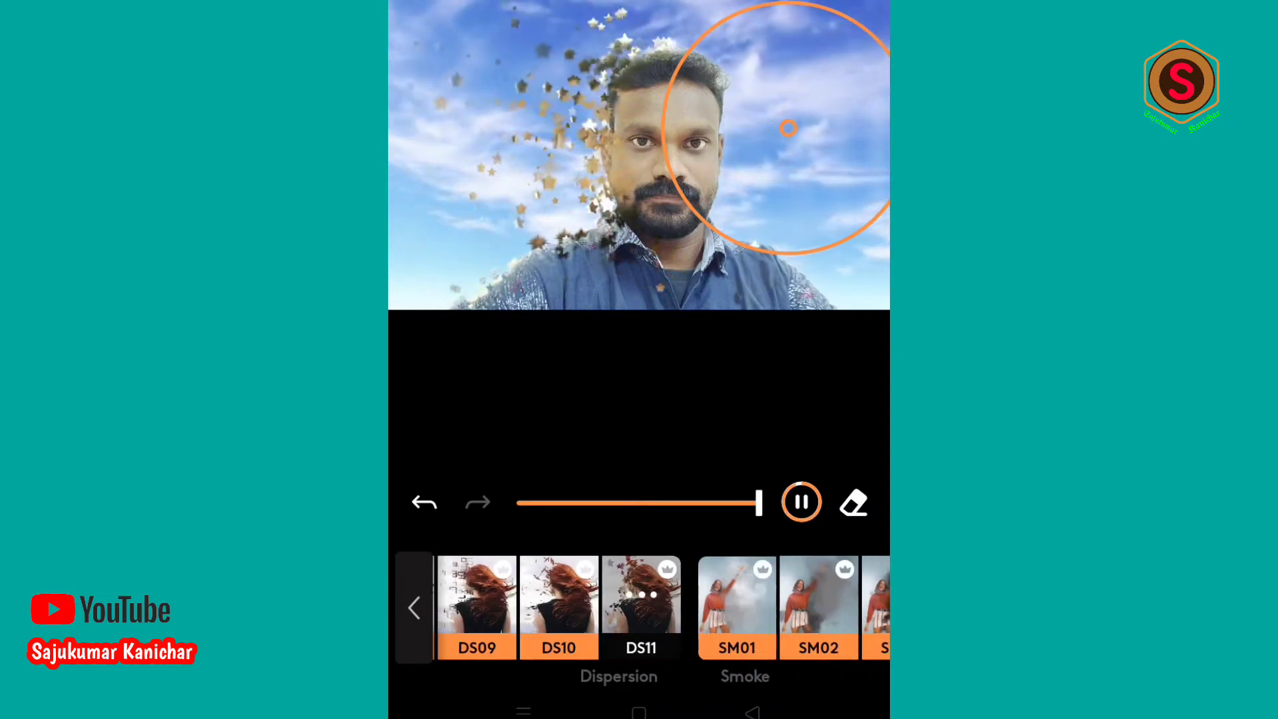
{"action": "left_click", "coordinate": [737, 599]}
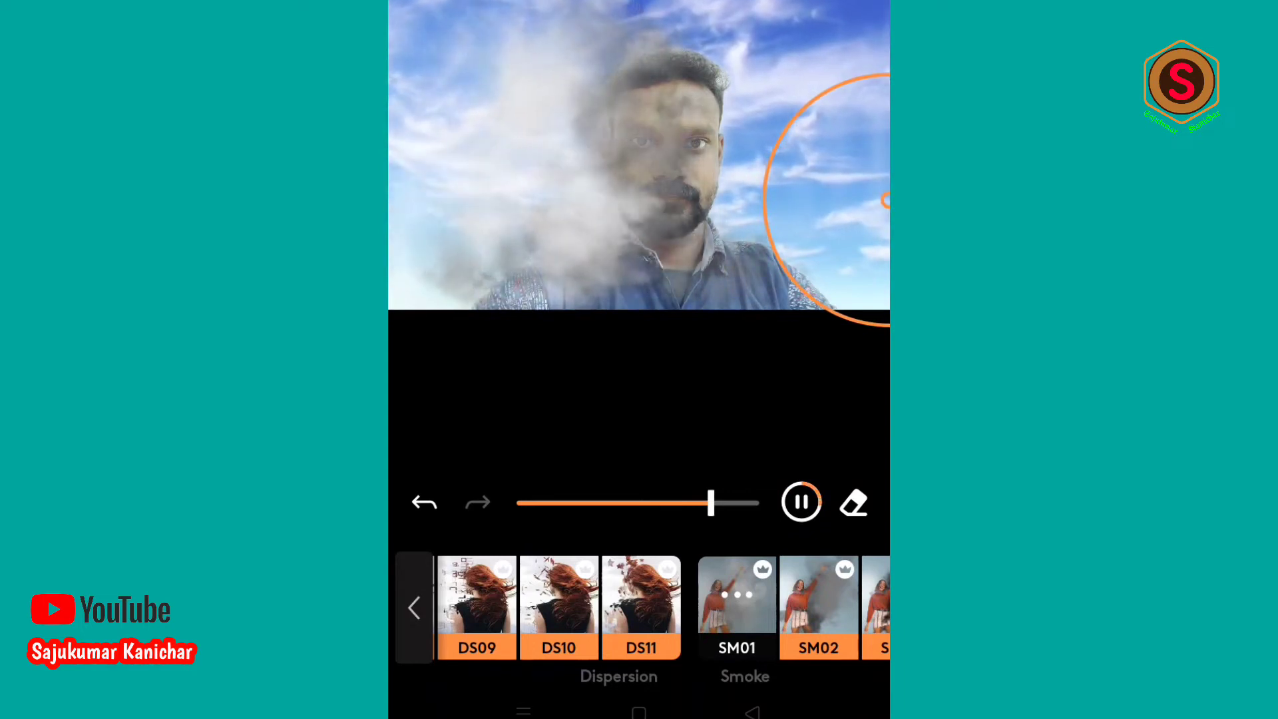
{"action": "left_click", "coordinate": [819, 606]}
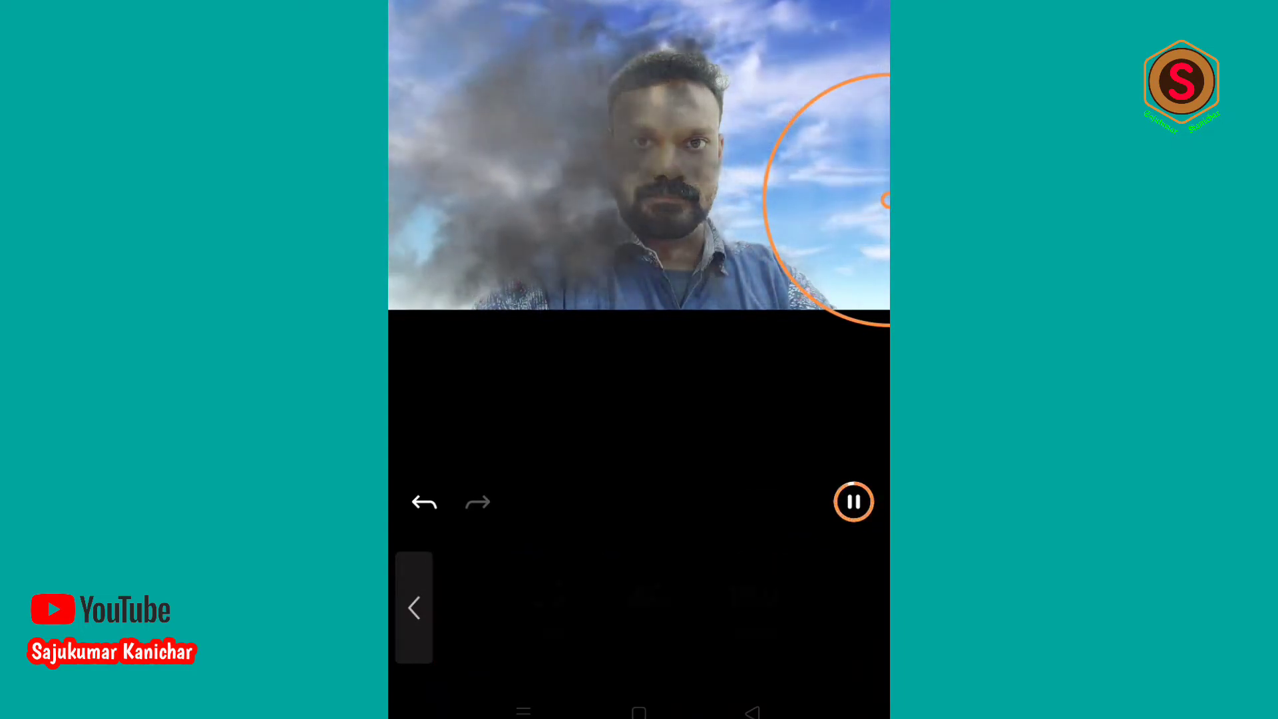
{"action": "left_click", "coordinate": [414, 607]}
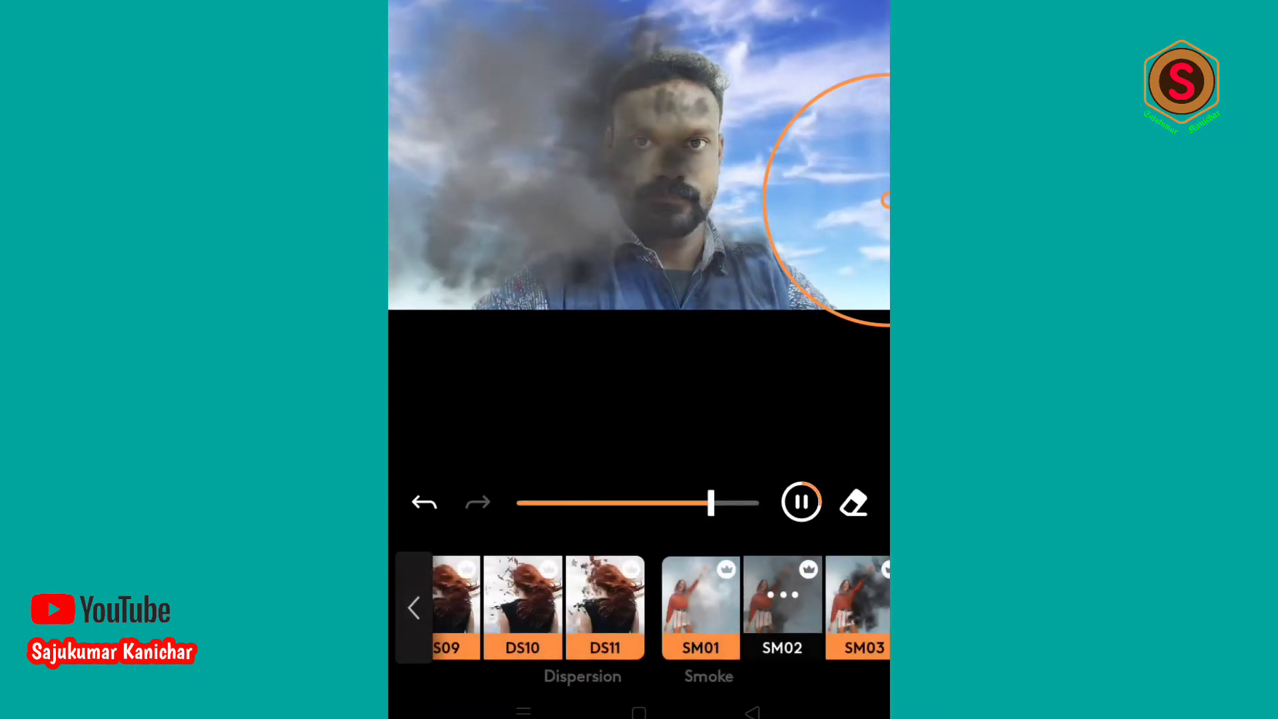
{"action": "left_click_drag", "start_coordinate": [782, 605], "coordinate": [457, 606]}
Step: Try the purple SM04, pink SM05, yellow SM07 and green SM10 smoke presets
{"action": "left_click", "coordinate": [619, 606]}
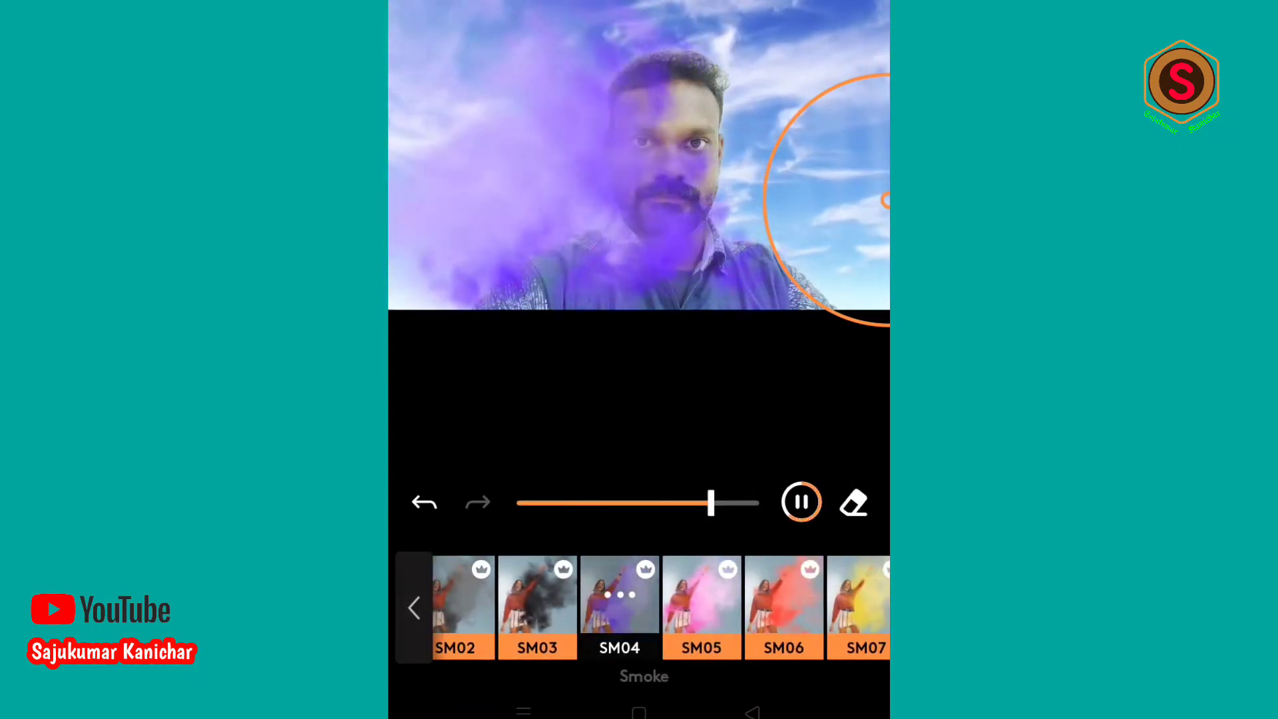
{"action": "left_click", "coordinate": [702, 606]}
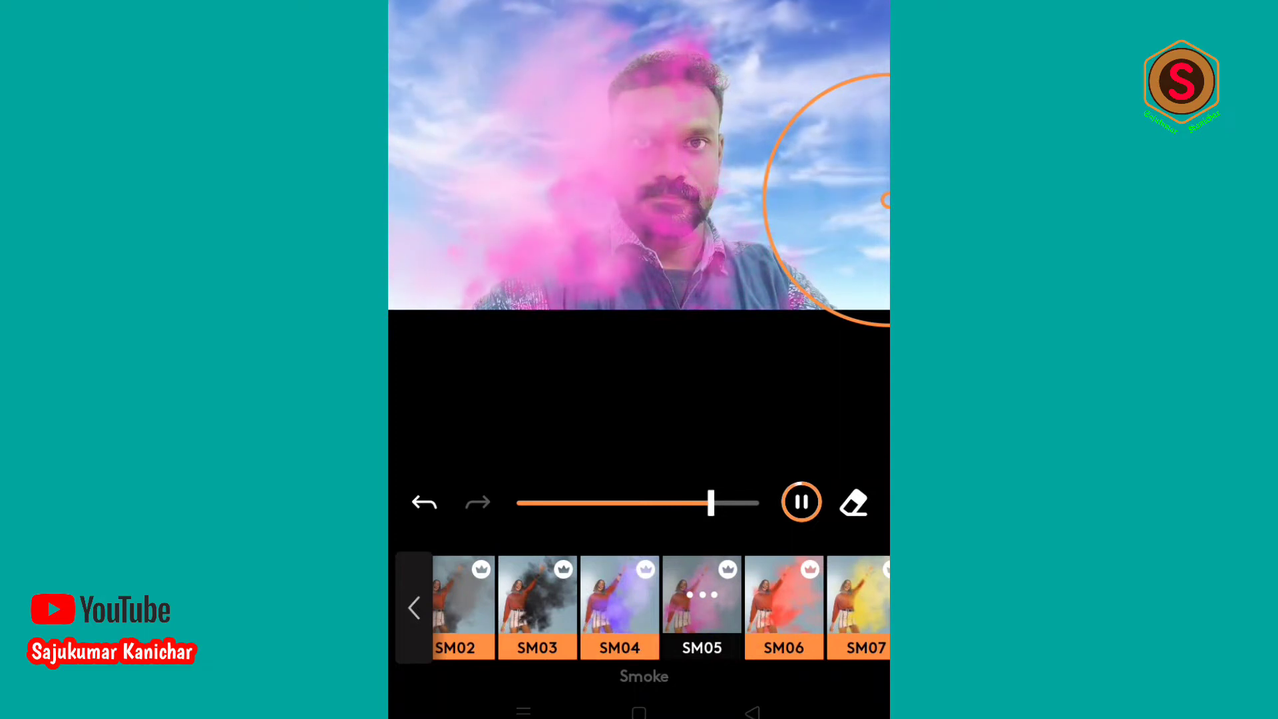
{"action": "left_click_drag", "start_coordinate": [782, 606], "coordinate": [639, 606]}
{"action": "left_click", "coordinate": [722, 606]}
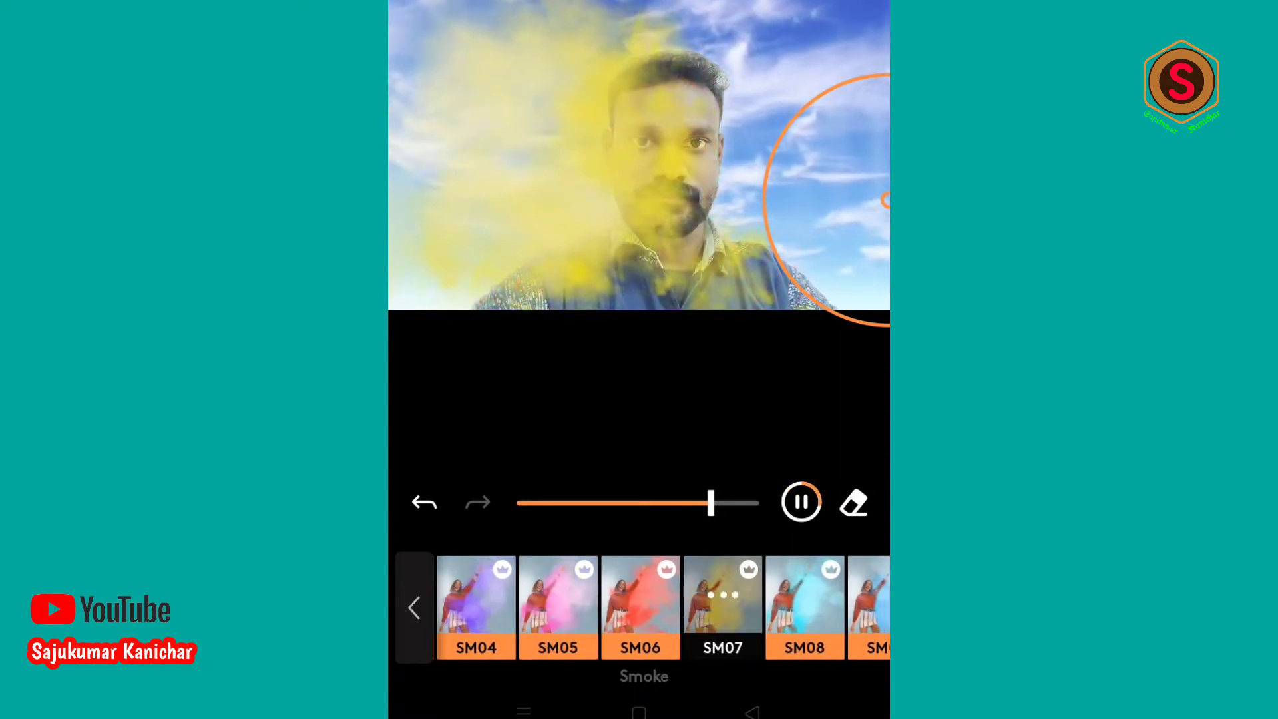
{"action": "left_click_drag", "start_coordinate": [783, 605], "coordinate": [615, 606]}
{"action": "left_click", "coordinate": [803, 606]}
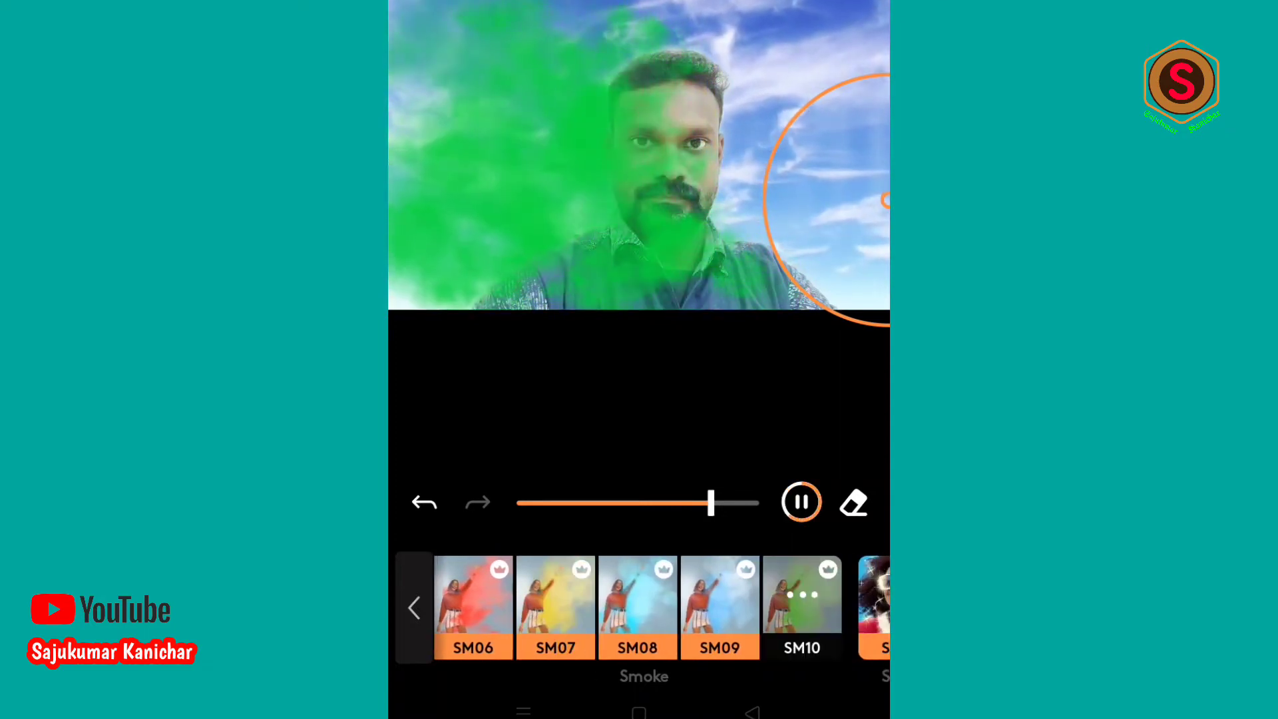
{"action": "left_click_drag", "start_coordinate": [782, 605], "coordinate": [579, 606]}
Step: Try Sparkles presets SP01 through SP04, then close the effects panel
{"action": "left_click", "coordinate": [603, 606]}
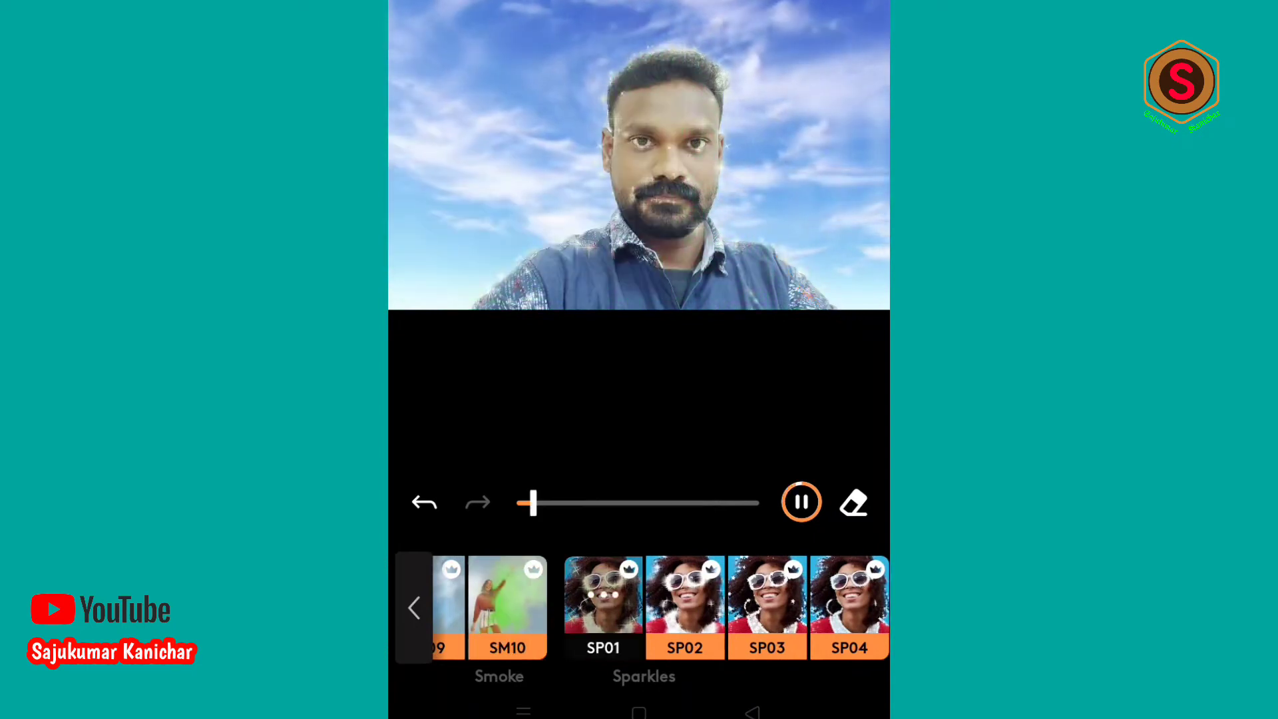
{"action": "left_click", "coordinate": [684, 605]}
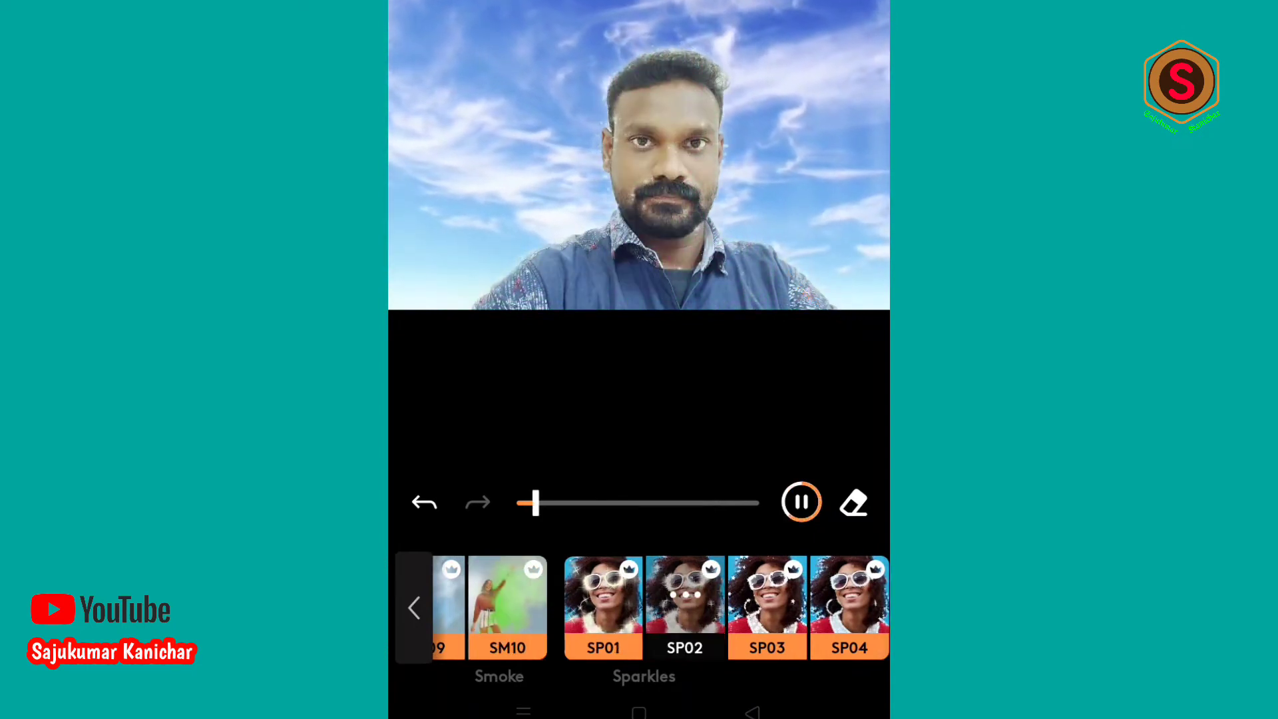
{"action": "left_click", "coordinate": [766, 605]}
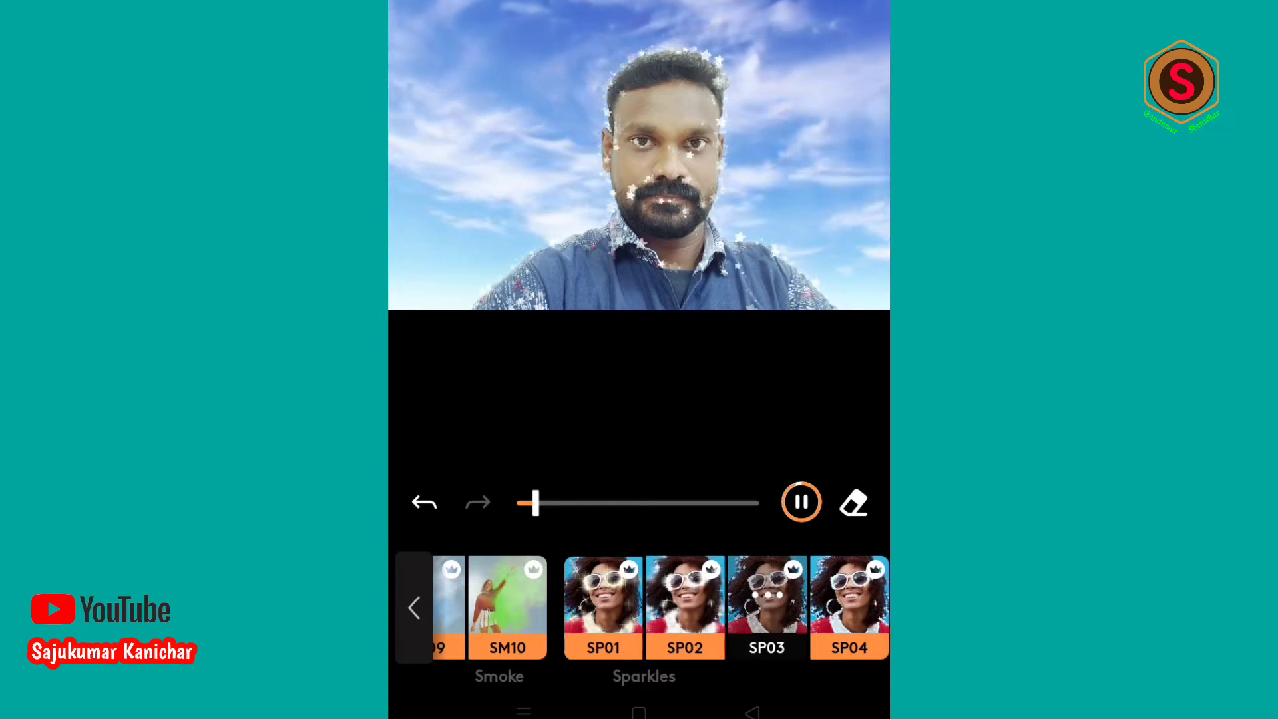
{"action": "left_click", "coordinate": [848, 606]}
{"action": "left_click_drag", "start_coordinate": [532, 606], "coordinate": [766, 606]}
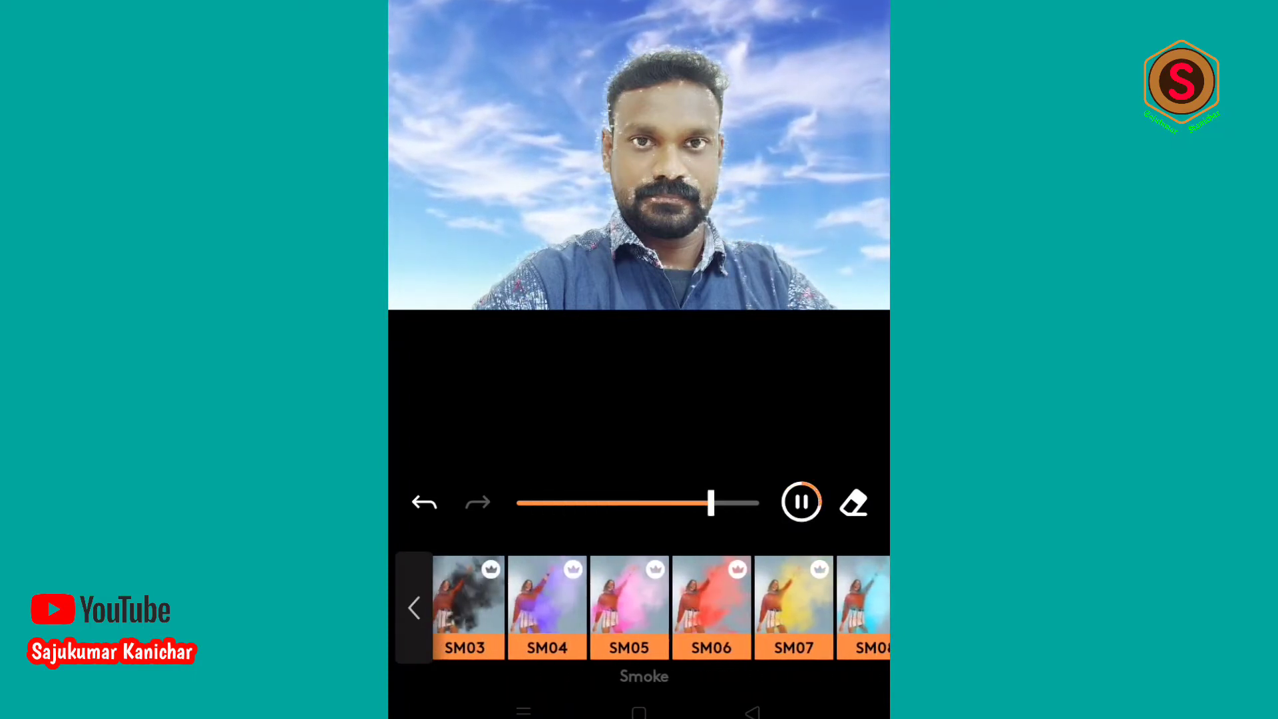
{"action": "left_click", "coordinate": [414, 607]}
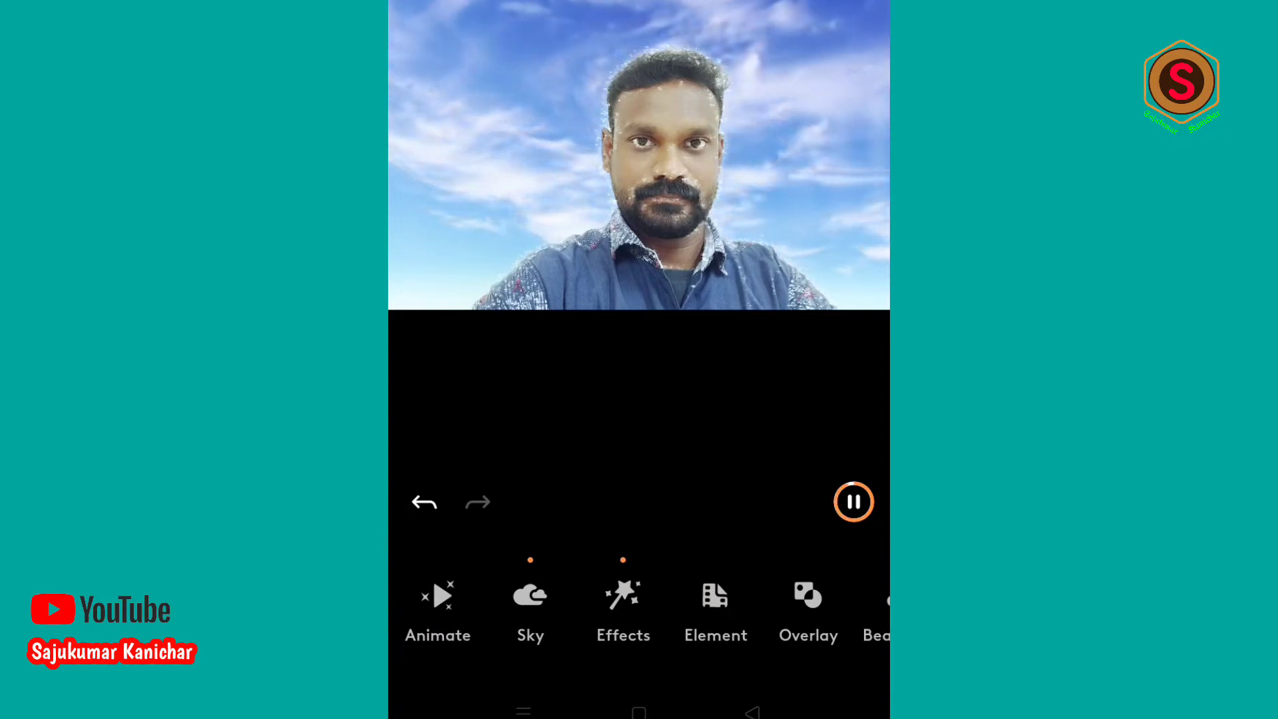
Step: Add the thin streak element from ESSENTIAL and reposition it on the portrait
{"action": "left_click", "coordinate": [715, 609]}
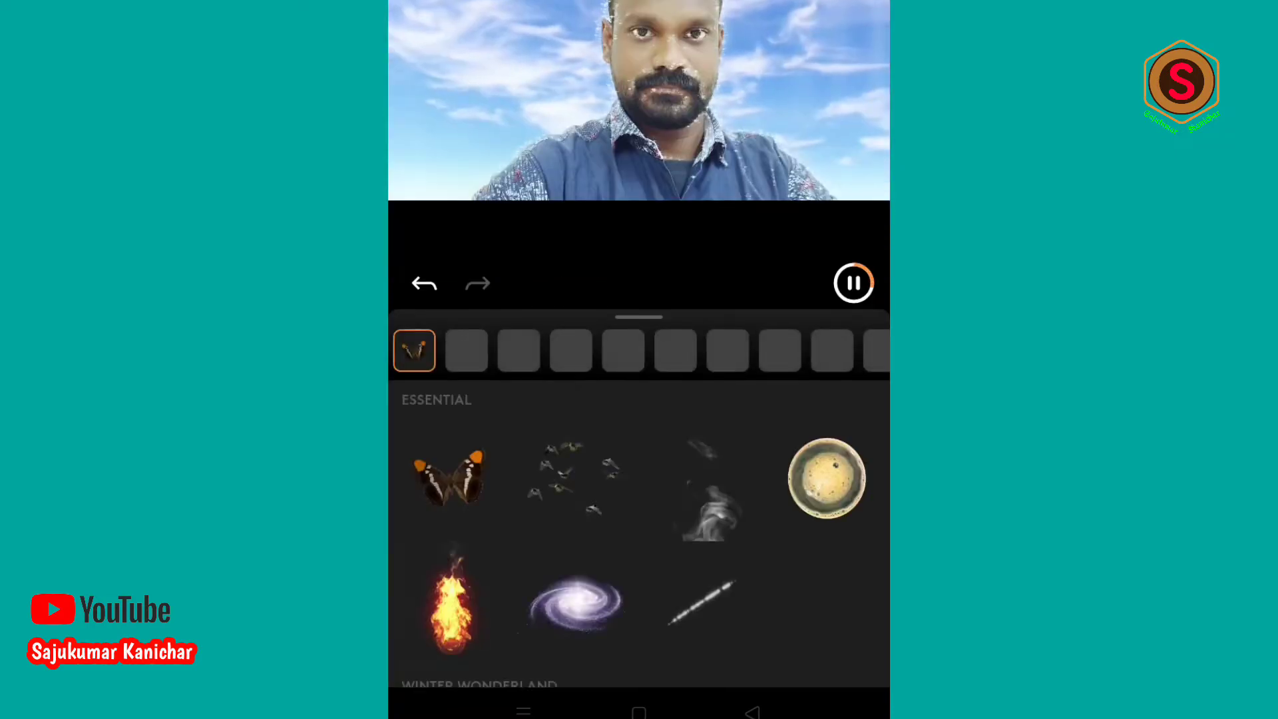
{"action": "left_click", "coordinate": [575, 602]}
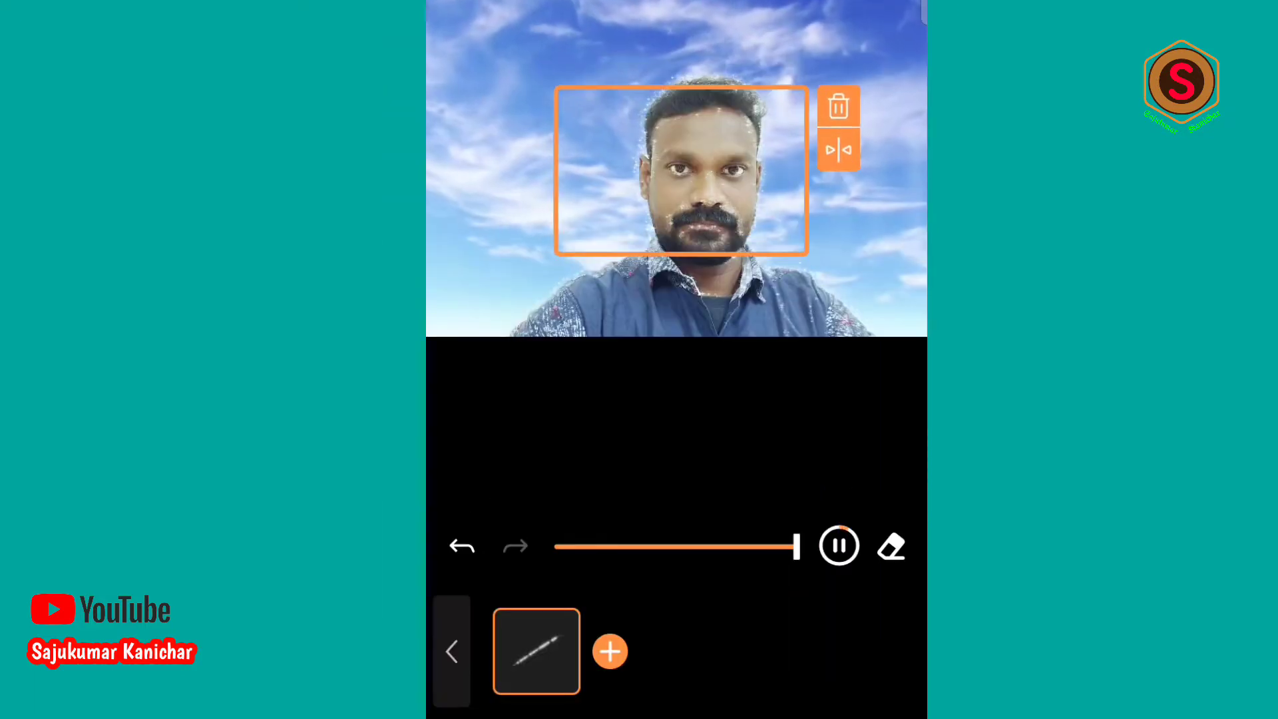
{"action": "key", "text": "Escape"}
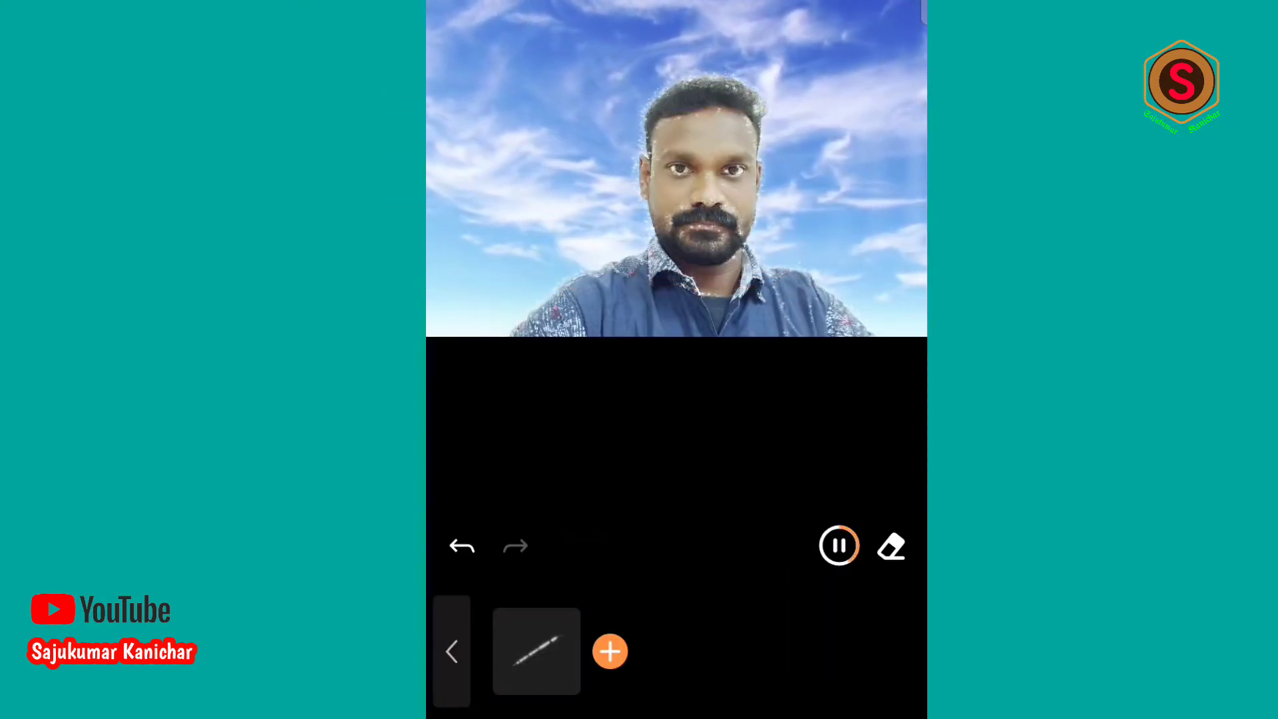
{"action": "left_click", "coordinate": [535, 650]}
{"action": "mouse_move", "coordinate": [682, 203]}
{"action": "left_mouse_down"}
{"action": "mouse_move", "coordinate": [584, 113]}
{"action": "mouse_move", "coordinate": [714, 273]}
{"action": "mouse_move", "coordinate": [706, 261]}
{"action": "left_mouse_up"}
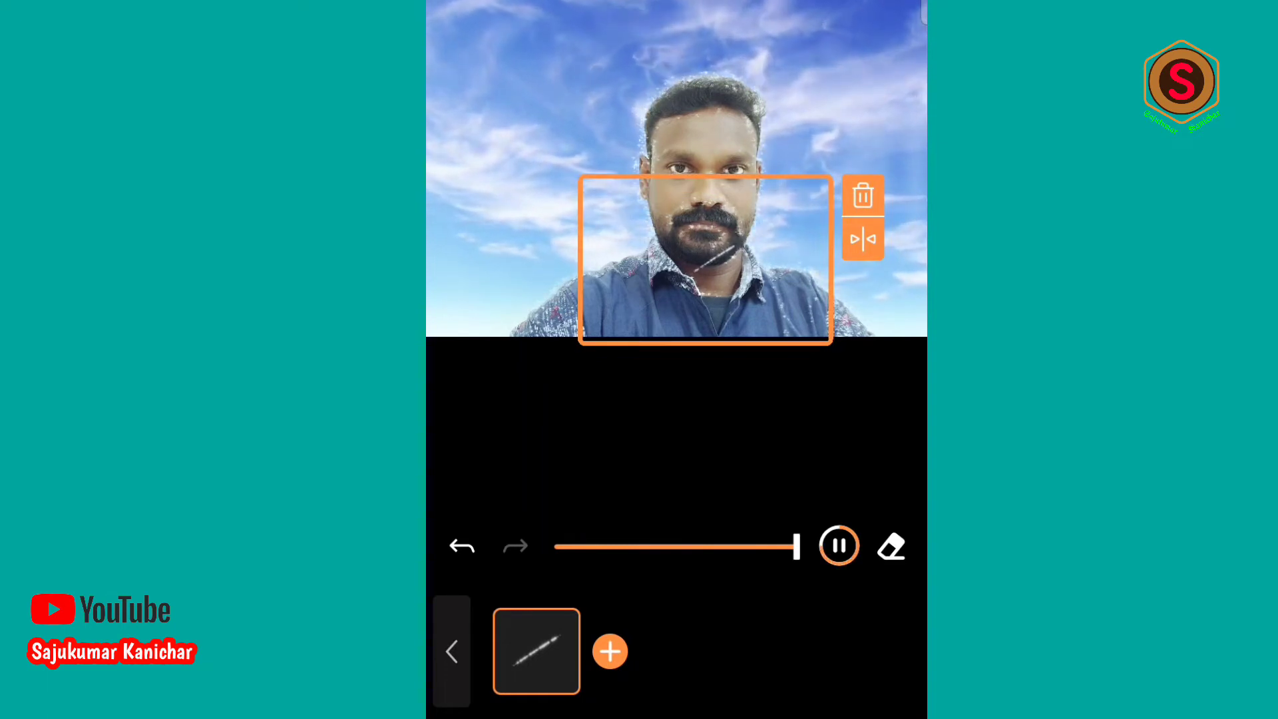
{"action": "left_click", "coordinate": [609, 651]}
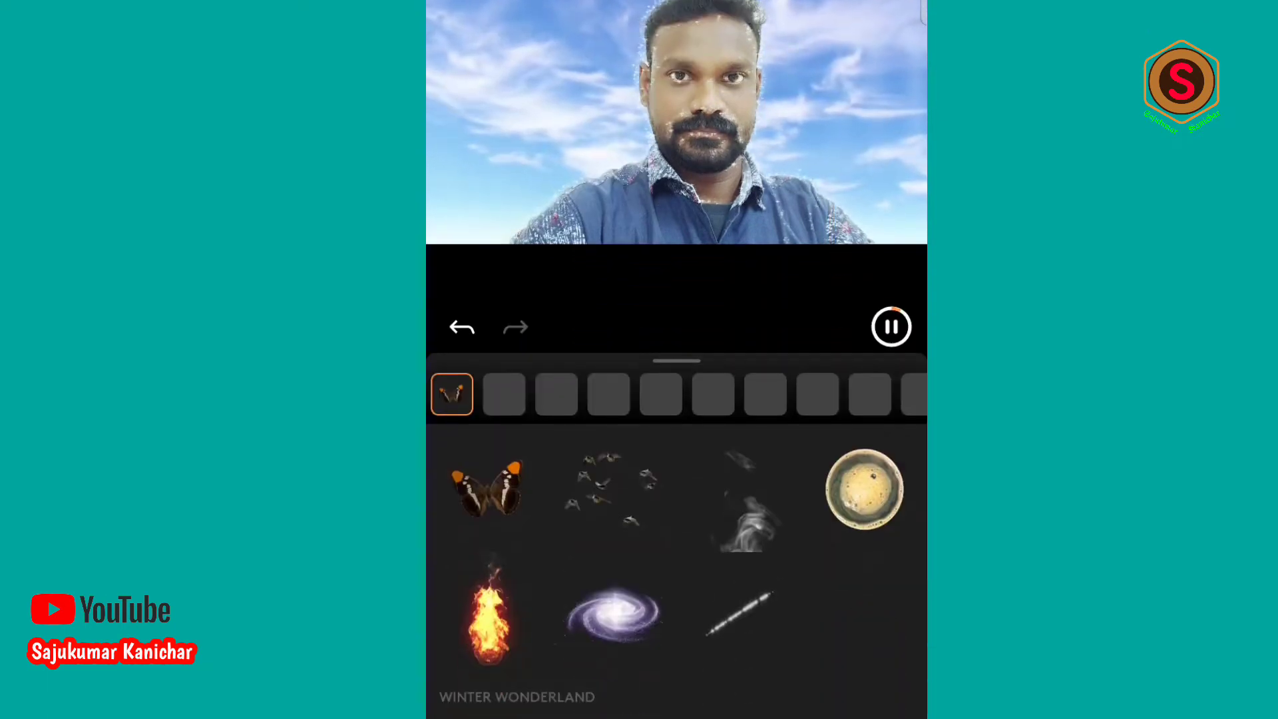
Step: Add and move a coffee-cup element, browse Trick or Treat, then undo the coffee cup
{"action": "left_click", "coordinate": [864, 490]}
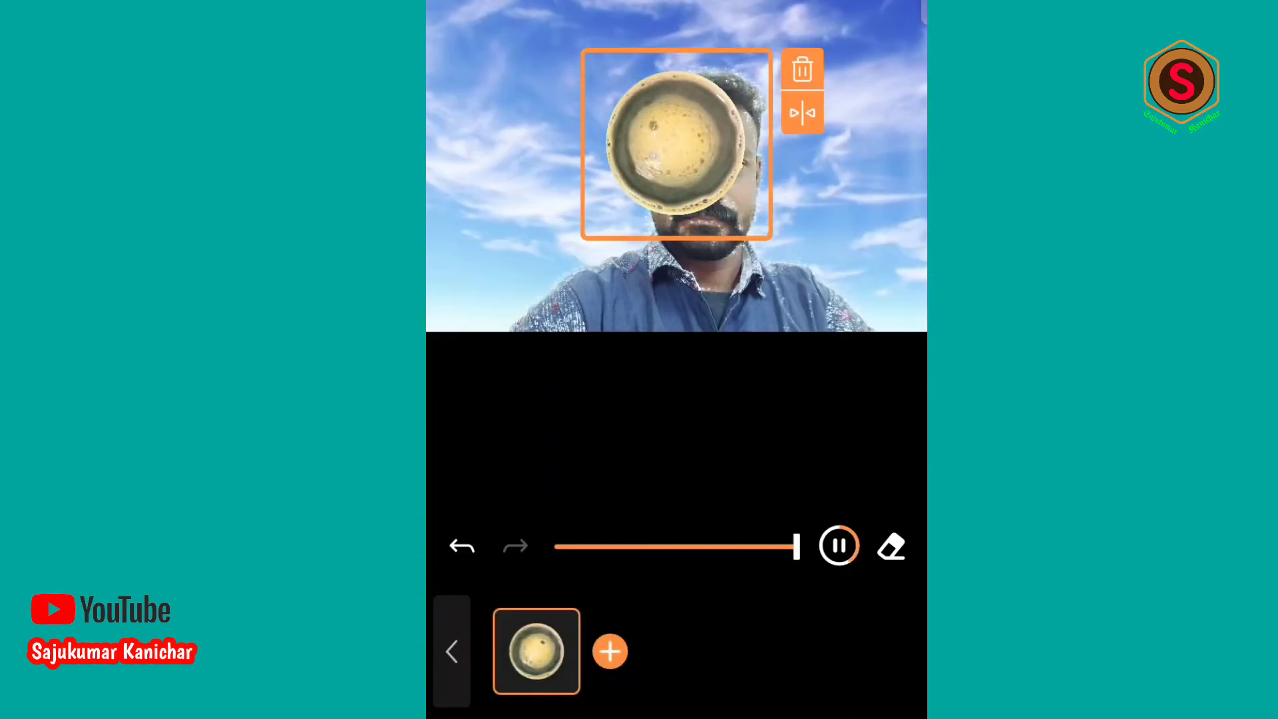
{"action": "left_click_drag", "start_coordinate": [676, 143], "coordinate": [574, 201]}
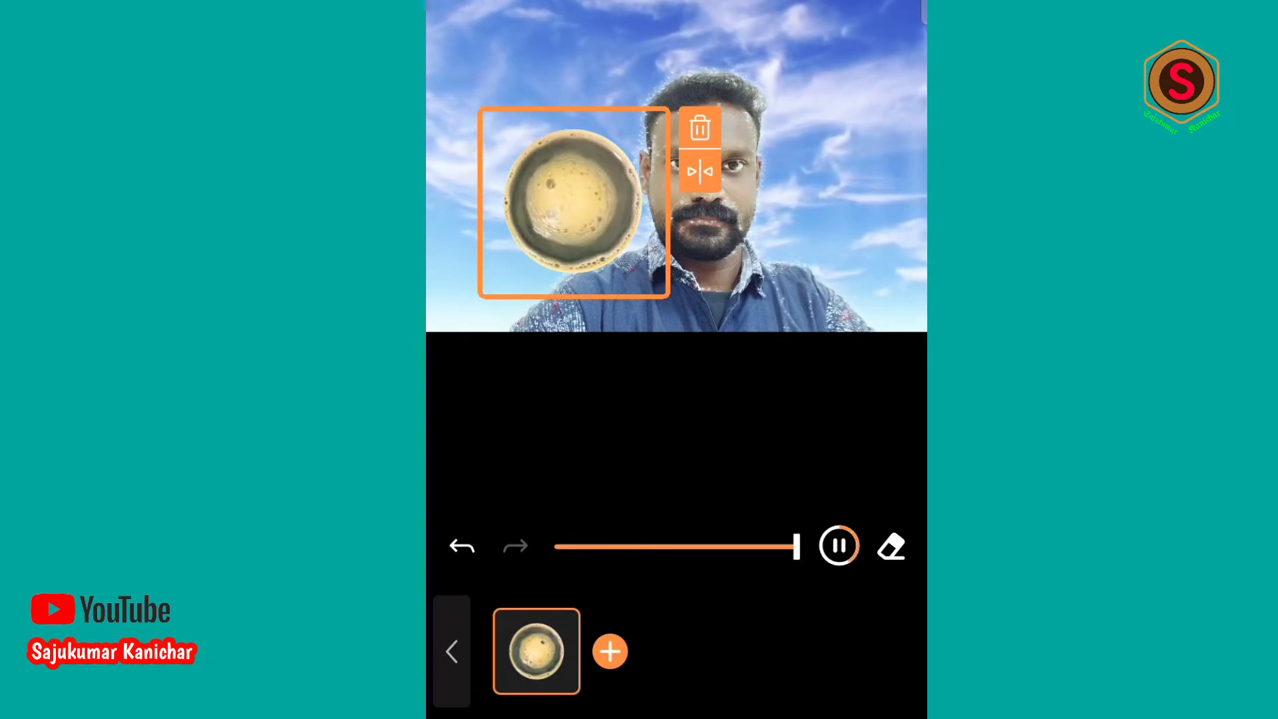
{"action": "left_click", "coordinate": [610, 651]}
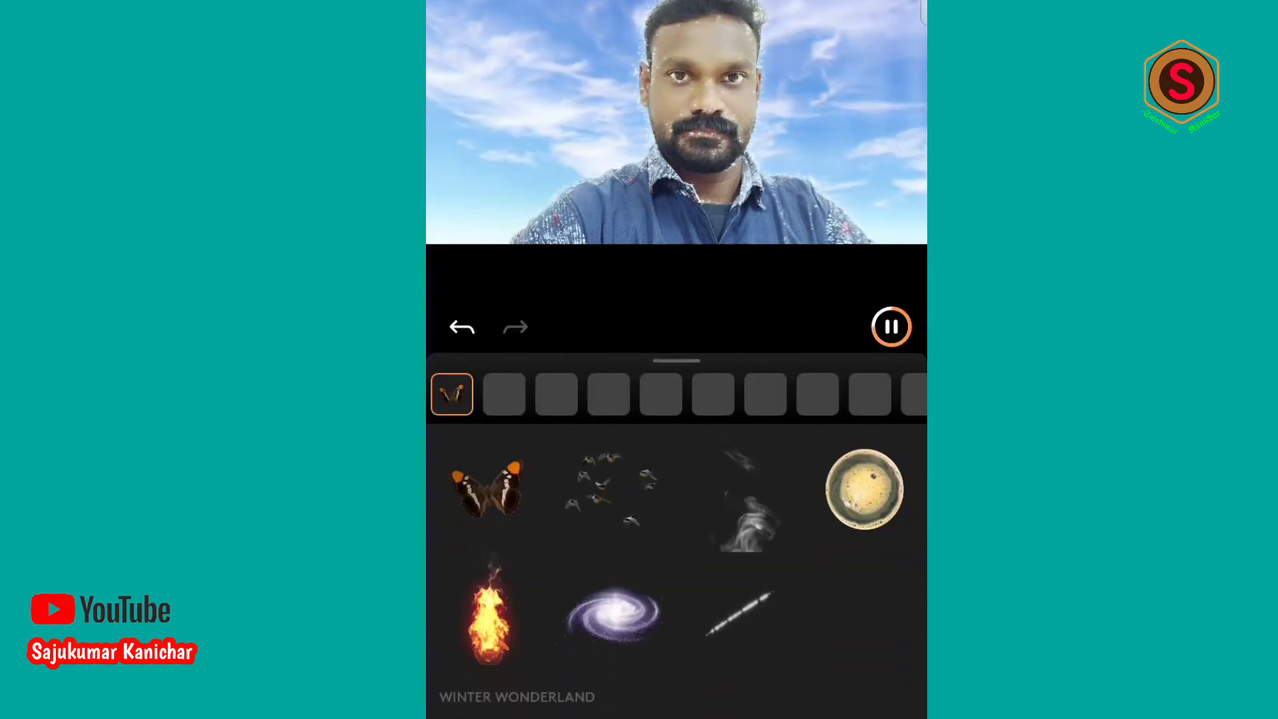
{"action": "left_click", "coordinate": [766, 394]}
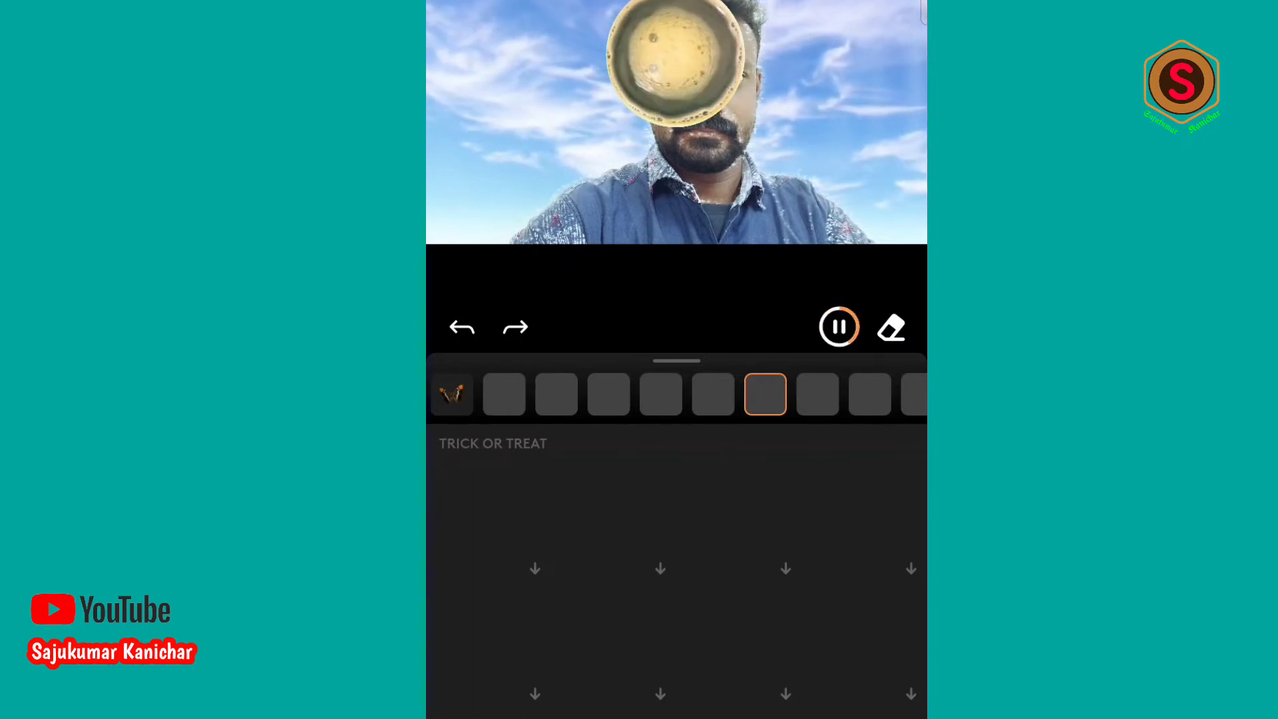
{"action": "left_click", "coordinate": [452, 394]}
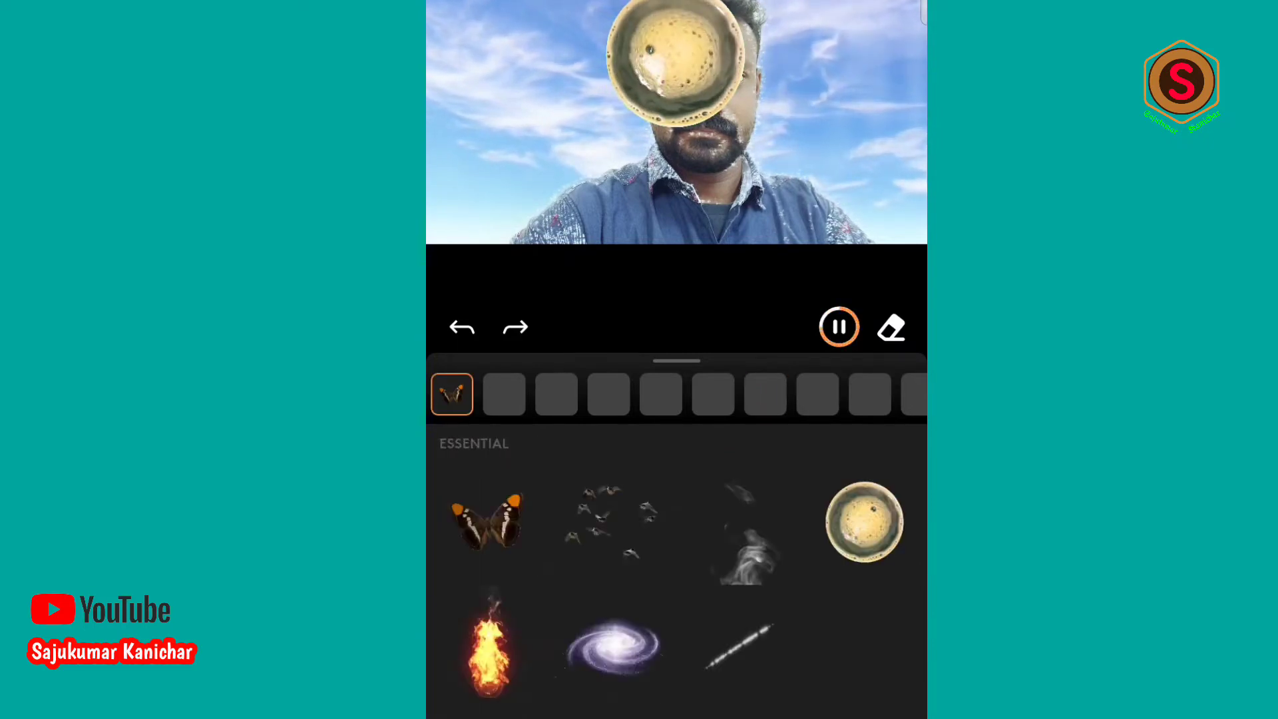
{"action": "left_click", "coordinate": [891, 326]}
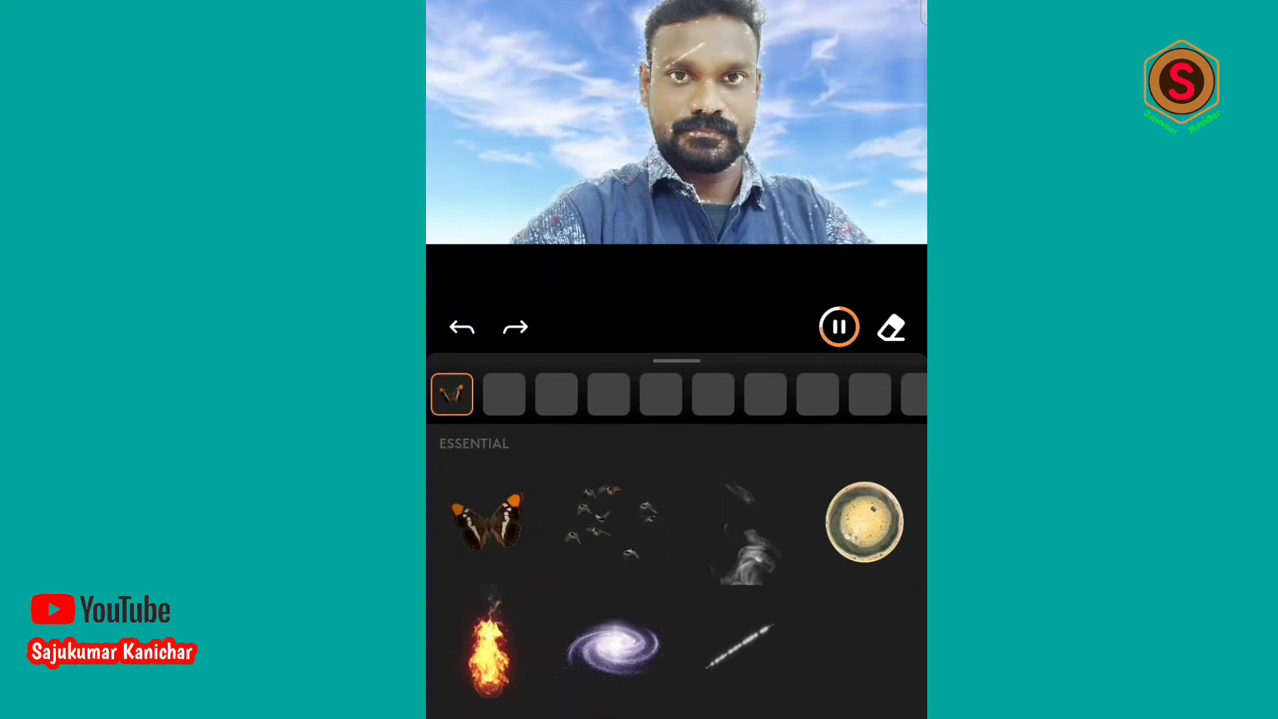
Step: Brush a sparkler streak across the forehead and return to the main tools
{"action": "left_click", "coordinate": [739, 642]}
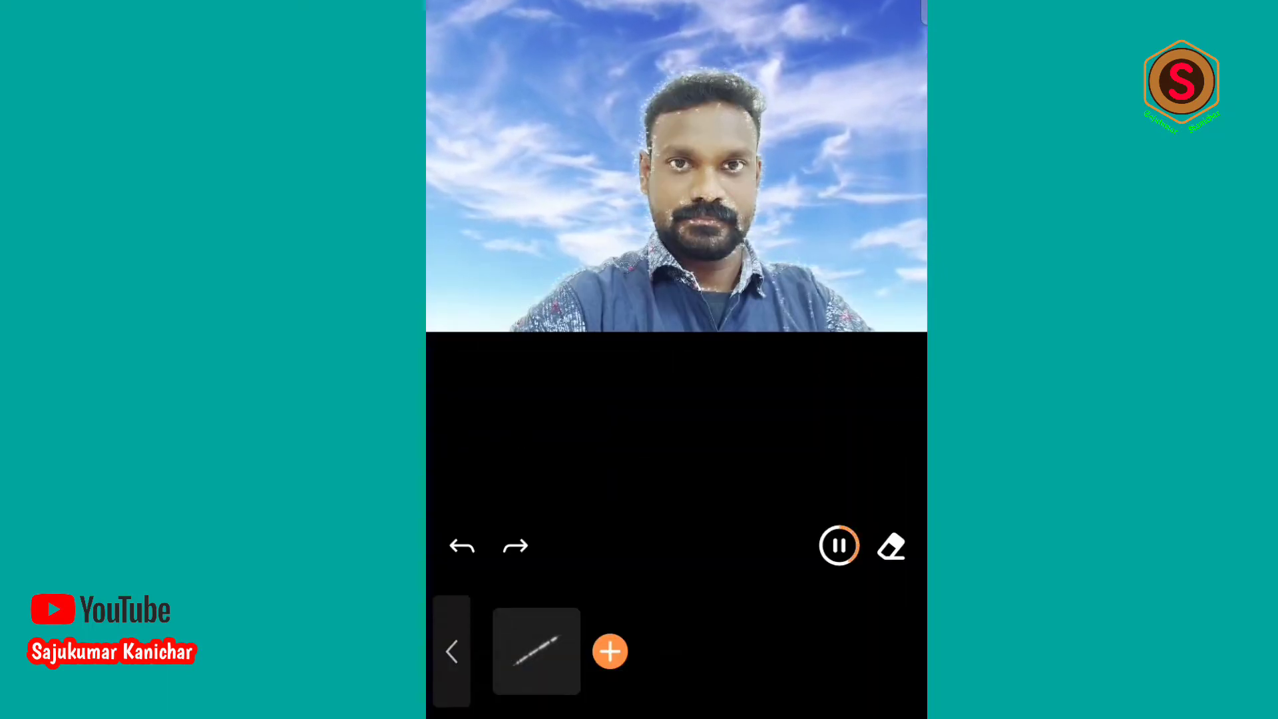
{"action": "left_click", "coordinate": [537, 651]}
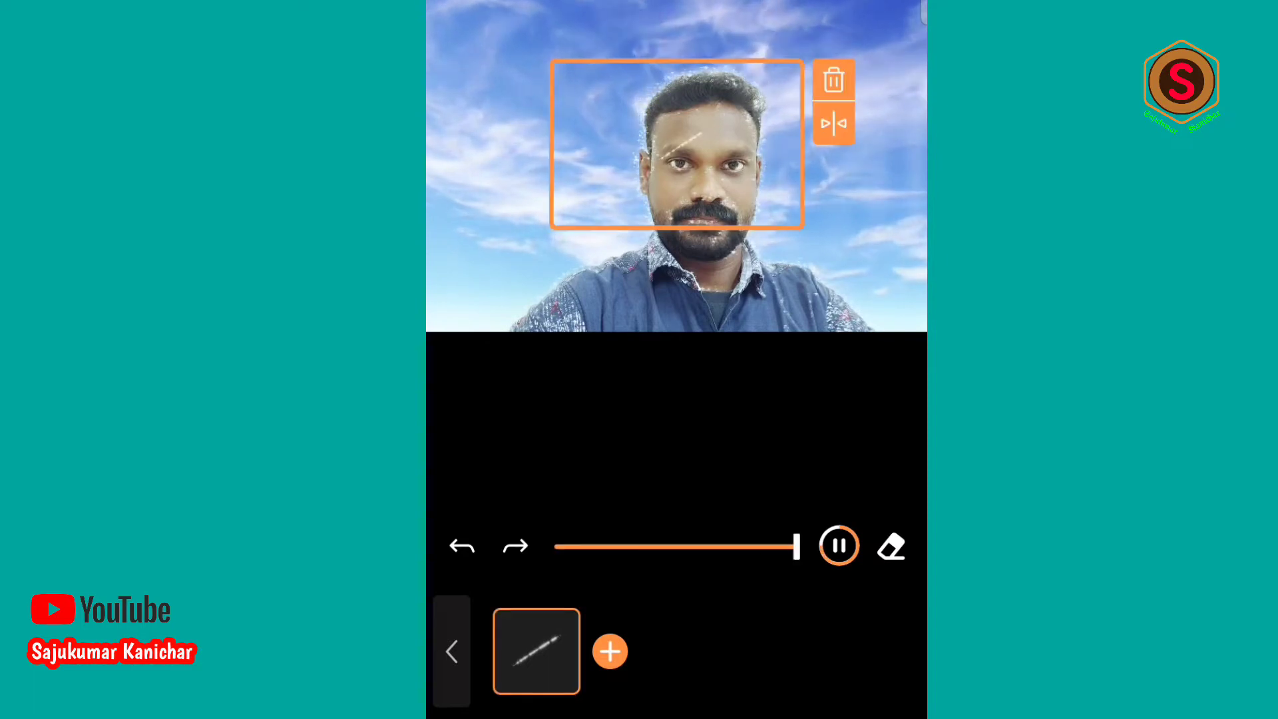
{"action": "left_click", "coordinate": [609, 651]}
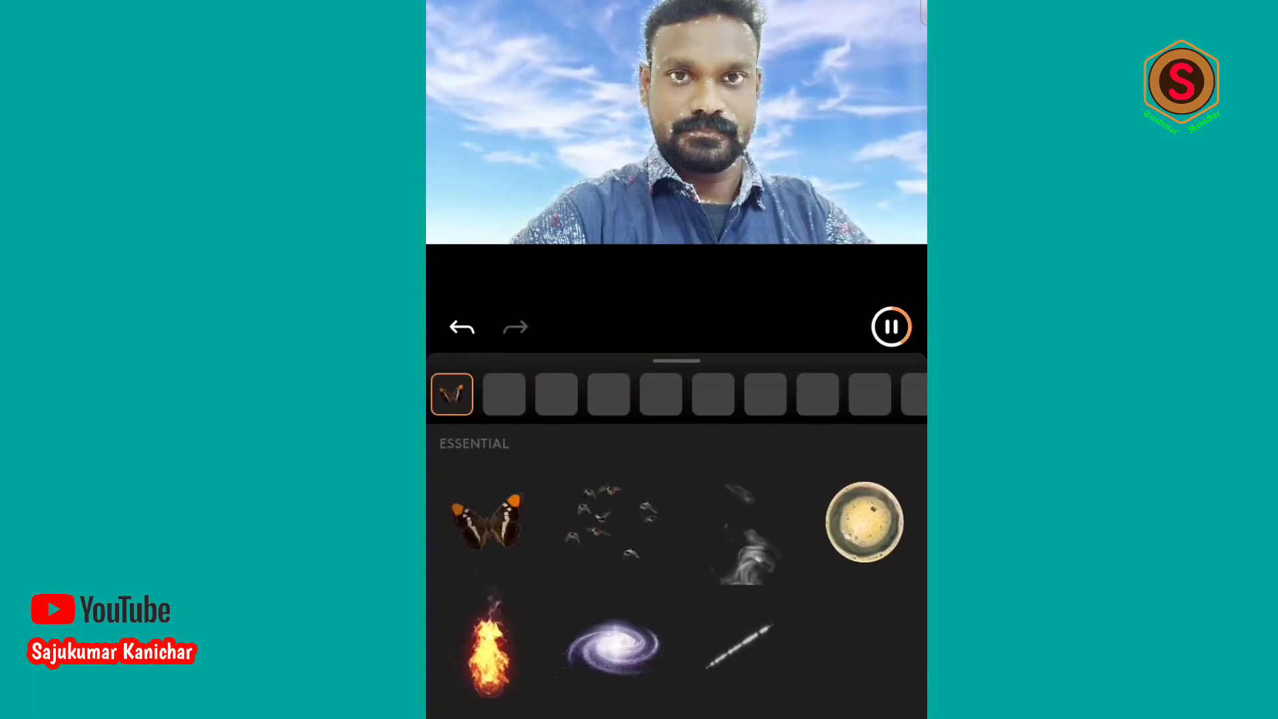
{"action": "left_click_drag", "start_coordinate": [668, 67], "coordinate": [702, 43]}
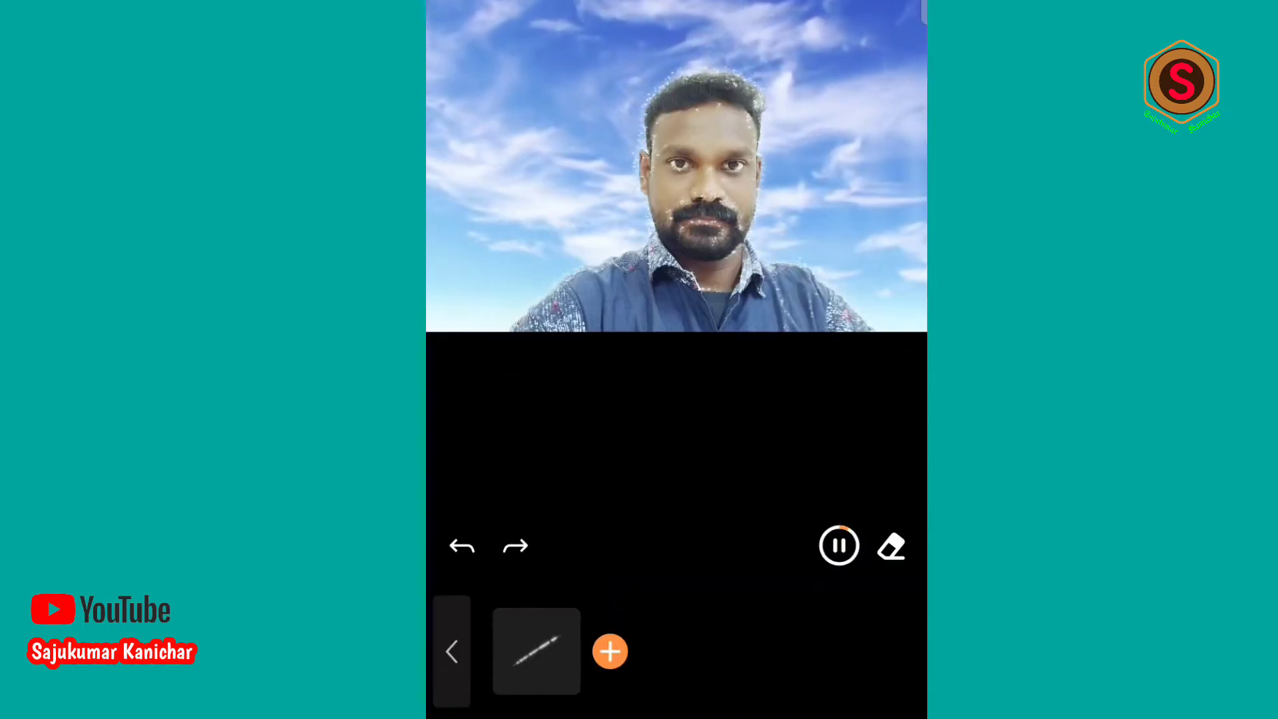
{"action": "left_click", "coordinate": [451, 651]}
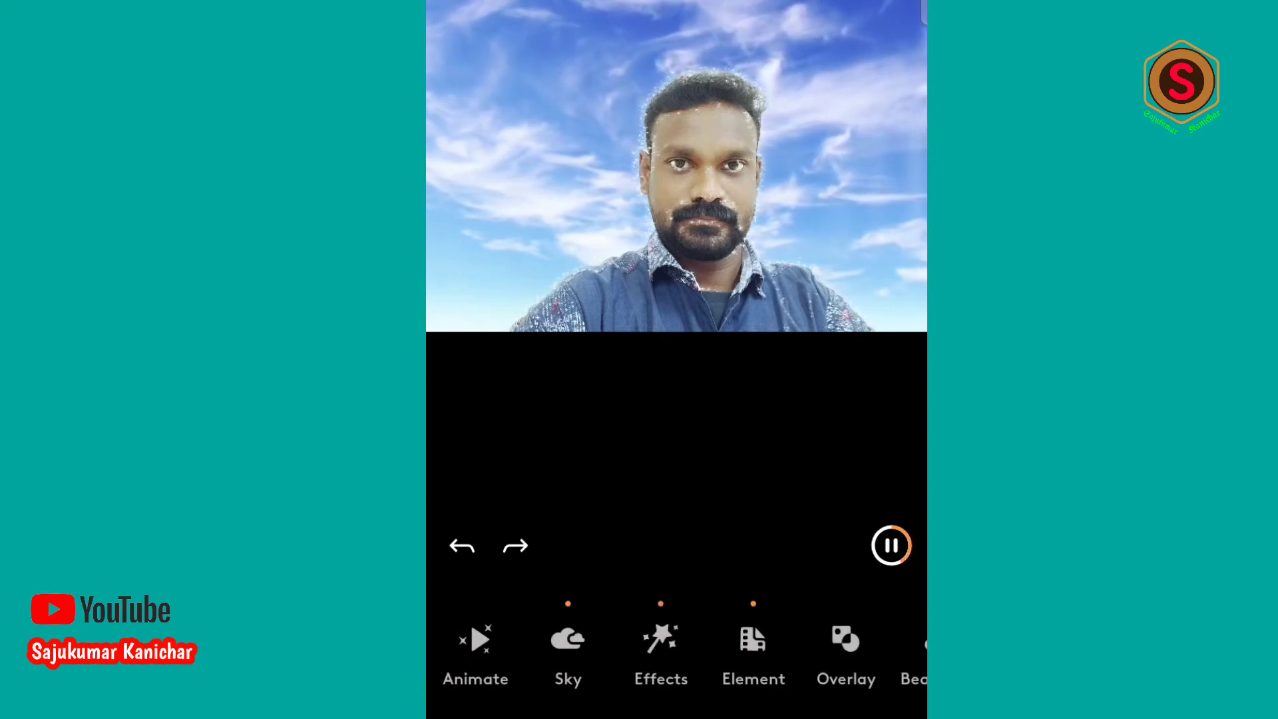
Step: Preview the ES02 rain, ES01 butterfly, ES03 fog and ES04 confetti overlays
{"action": "left_click_drag", "start_coordinate": [799, 649], "coordinate": [622, 649]}
{"action": "left_click", "coordinate": [856, 649]}
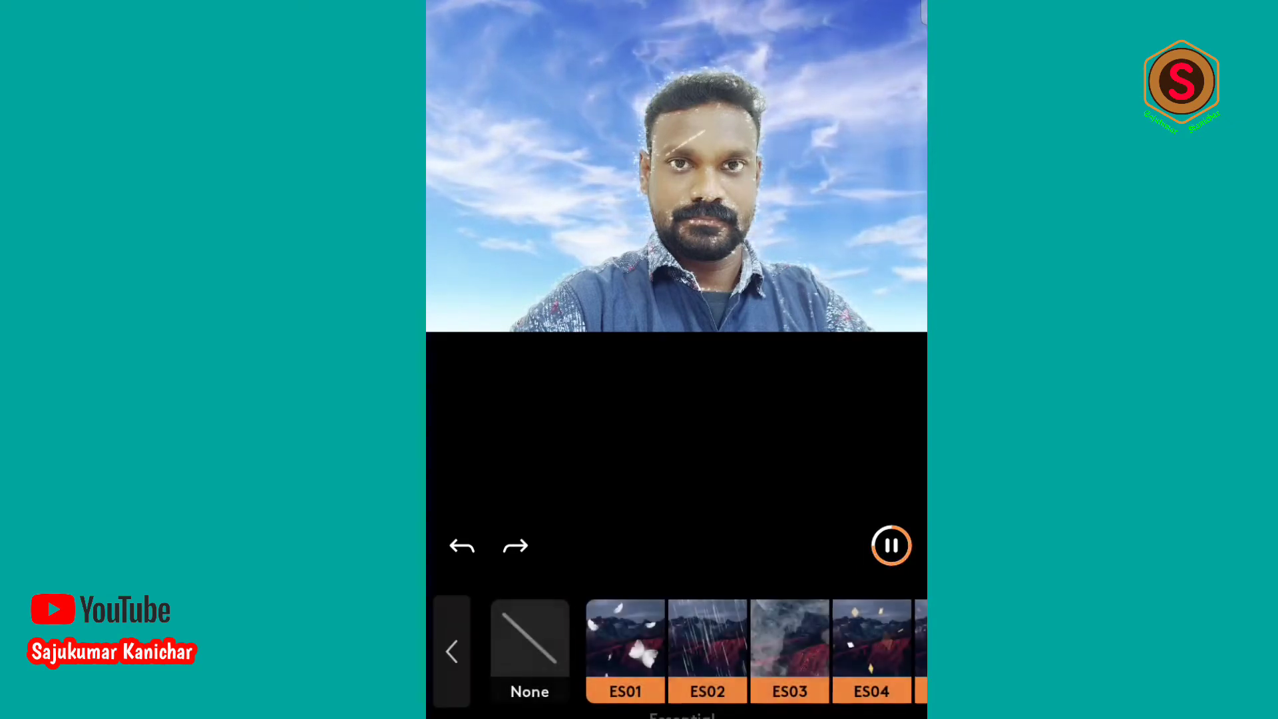
{"action": "left_click", "coordinate": [708, 639]}
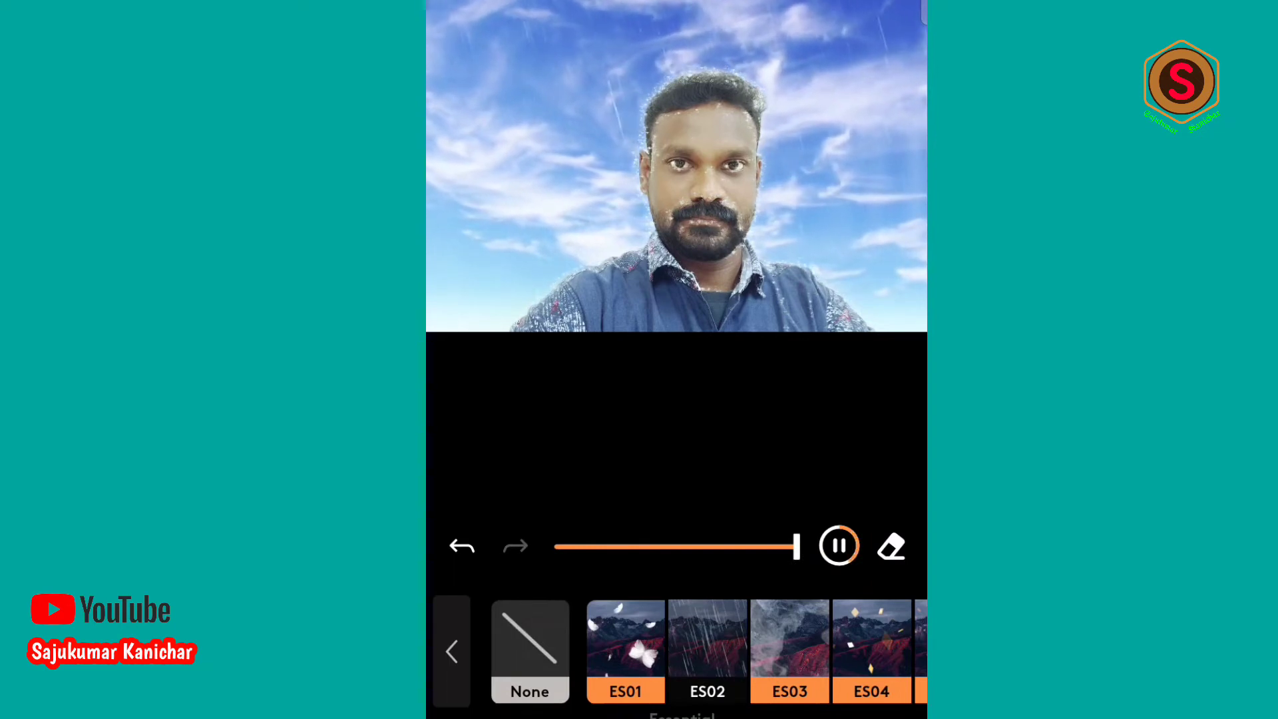
{"action": "left_click", "coordinate": [625, 639]}
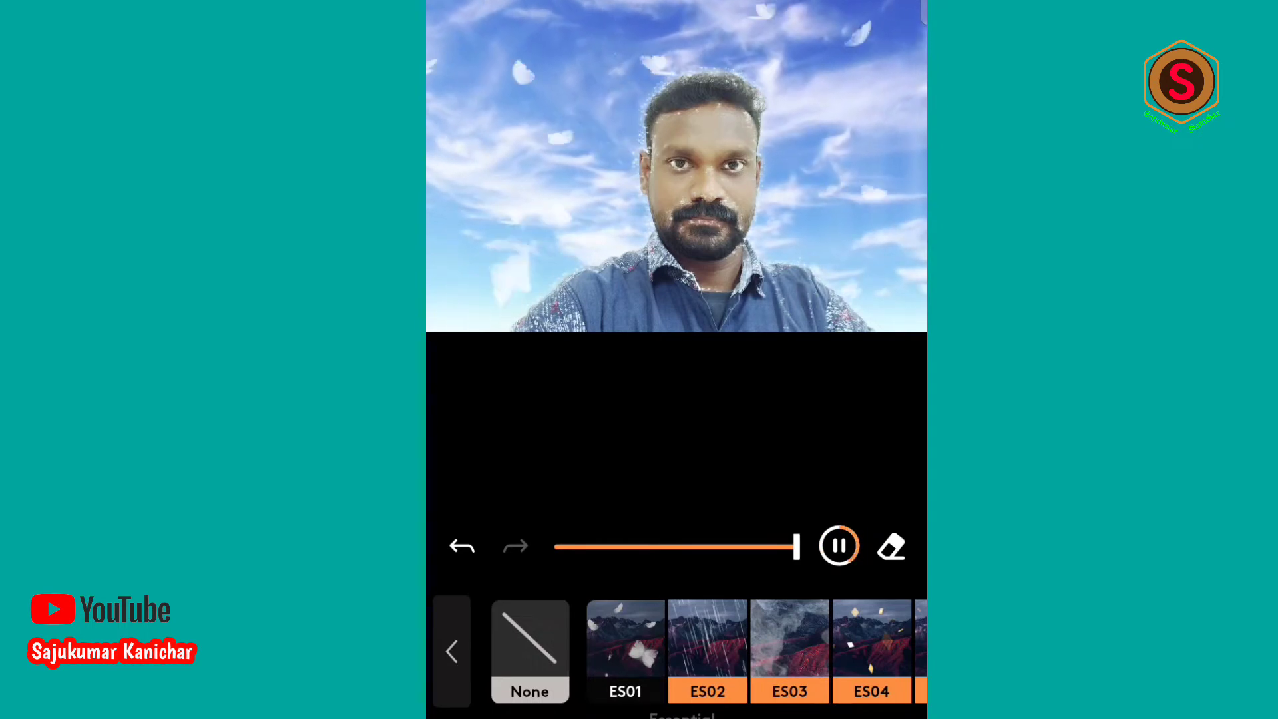
{"action": "left_click", "coordinate": [707, 639]}
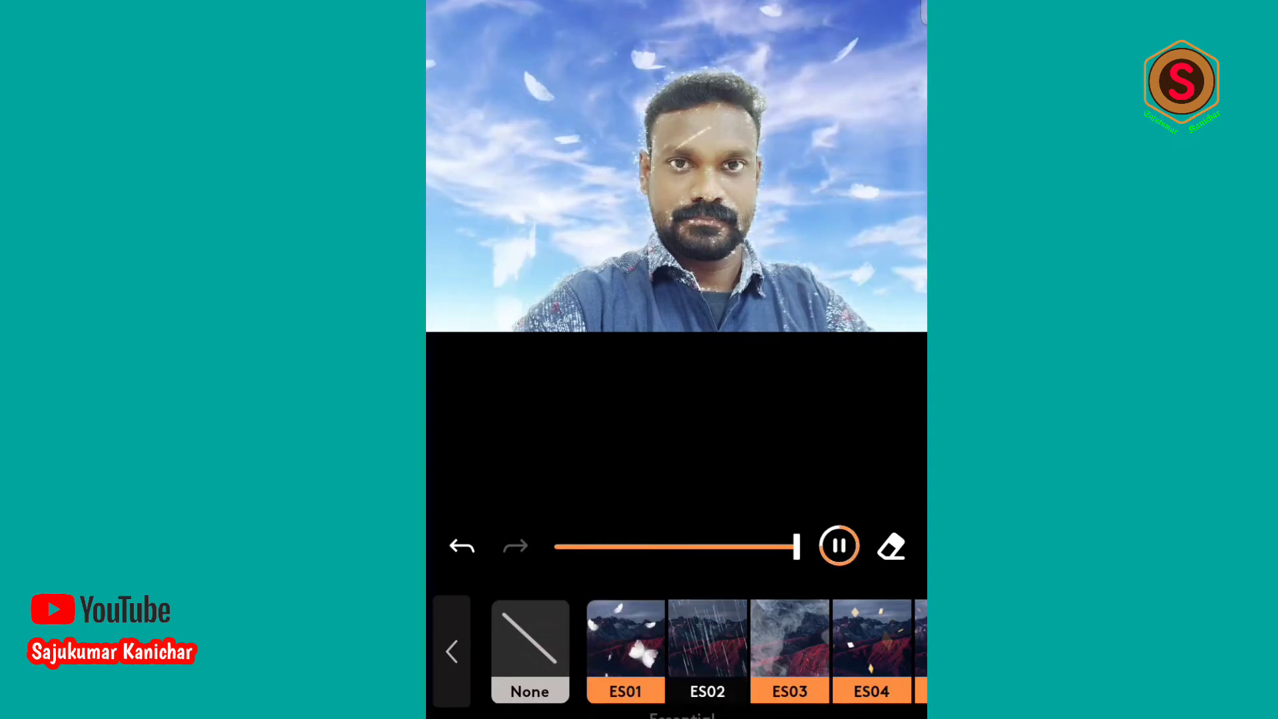
{"action": "left_click", "coordinate": [790, 638]}
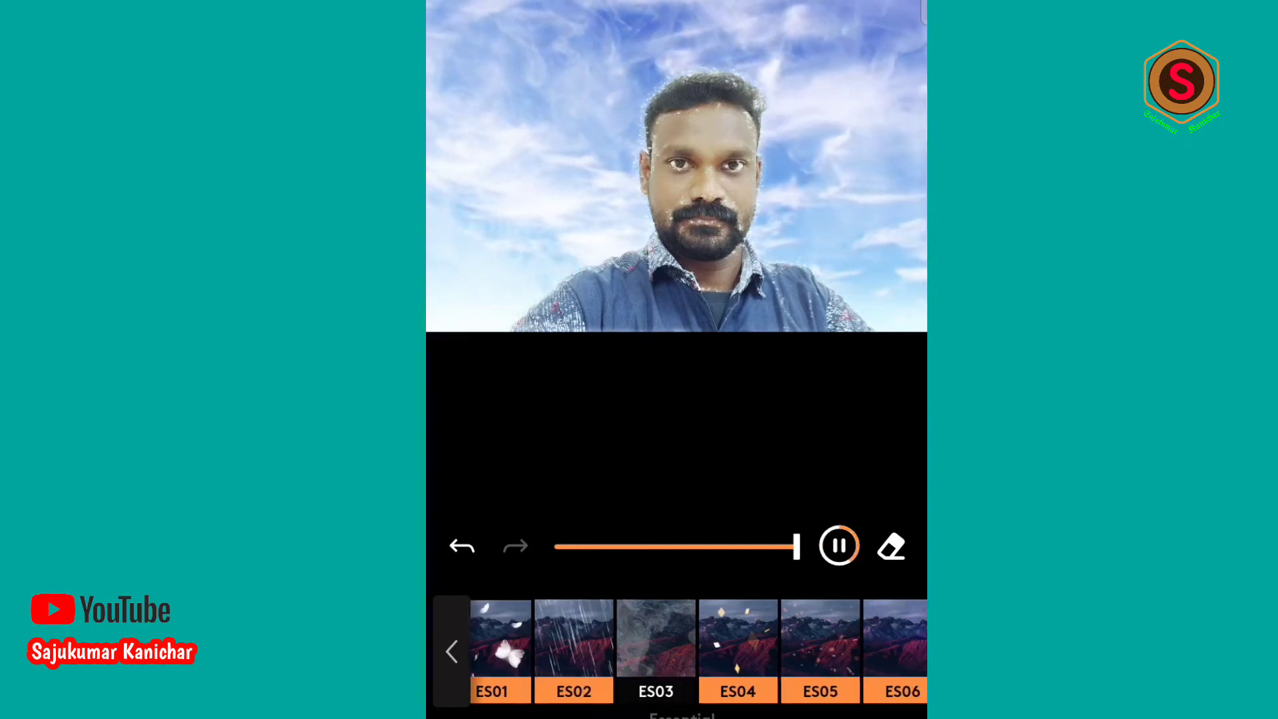
{"action": "left_click", "coordinate": [737, 638]}
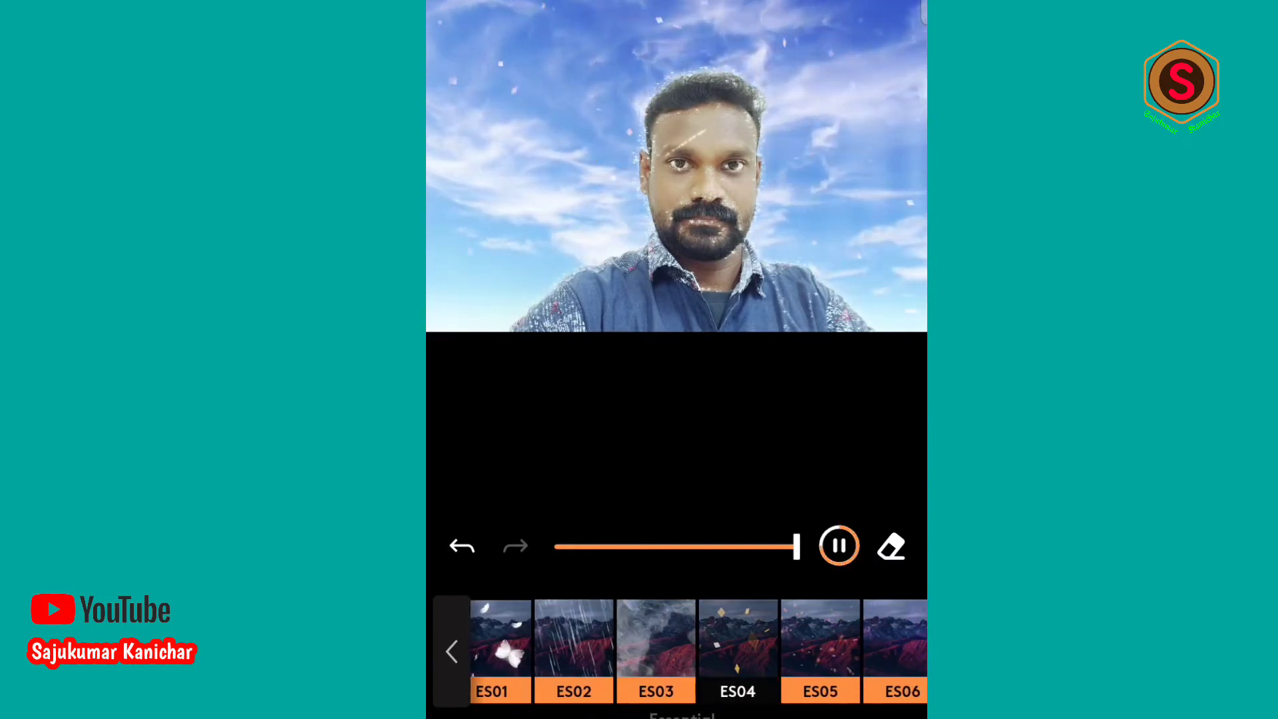
Step: Preview overlays ES05 through ES08, then apply ES01 butterflies and petals
{"action": "left_click", "coordinate": [820, 637]}
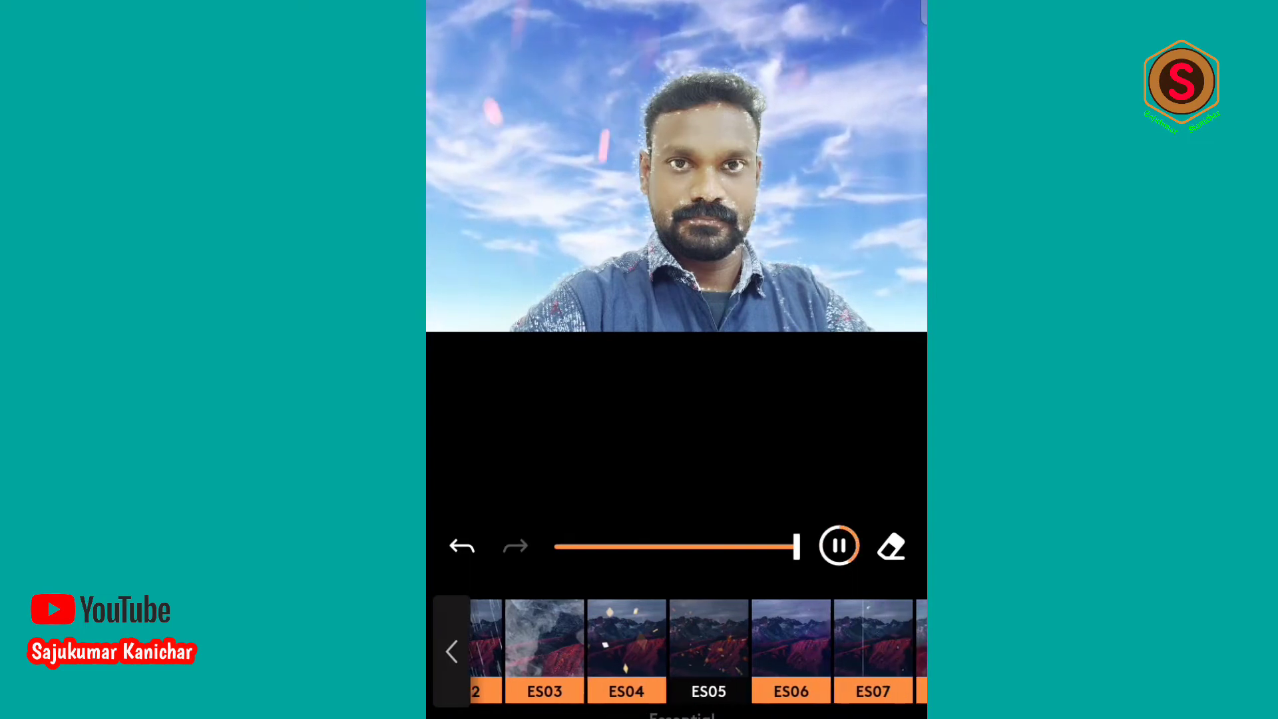
{"action": "left_click", "coordinate": [777, 637]}
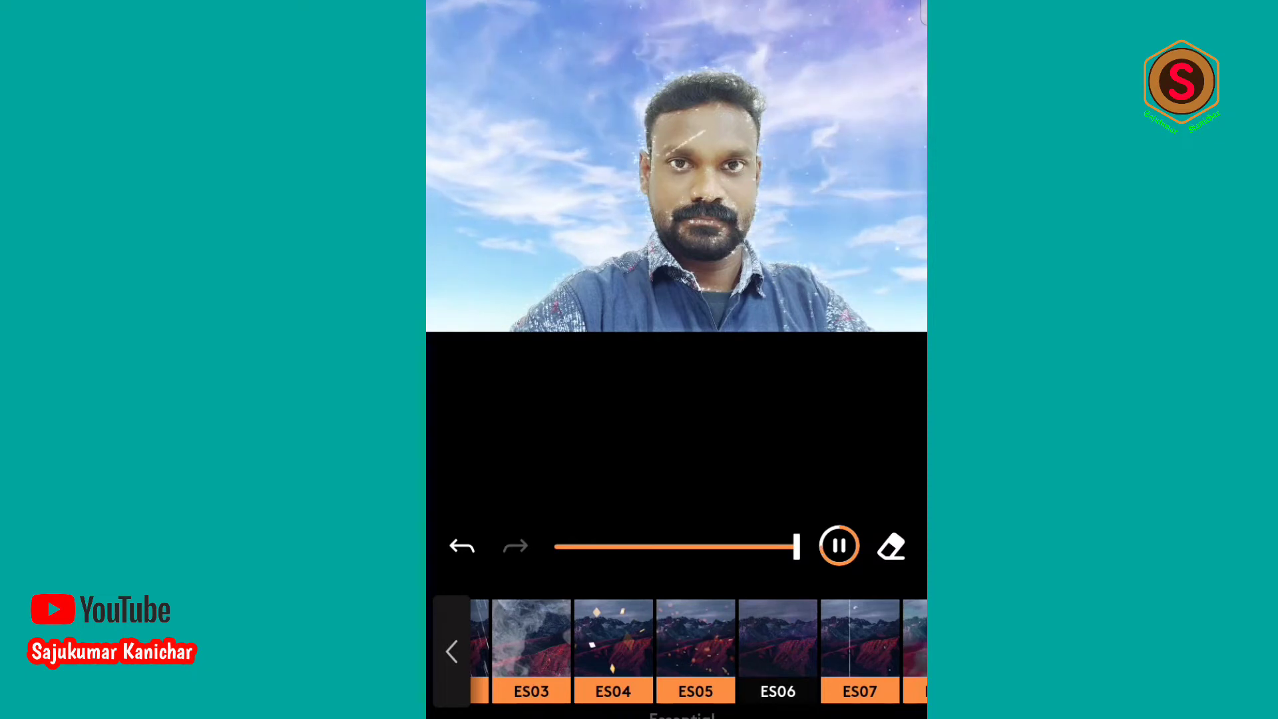
{"action": "left_click", "coordinate": [717, 637]}
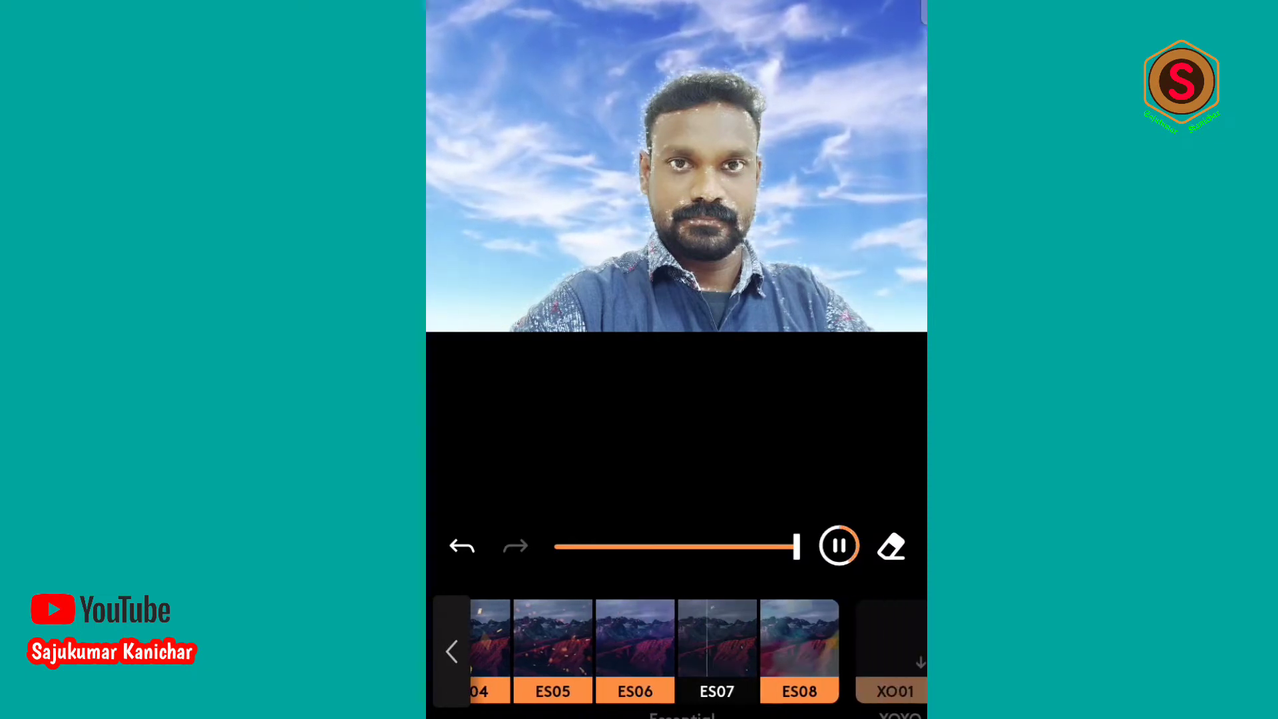
{"action": "left_click", "coordinate": [799, 638]}
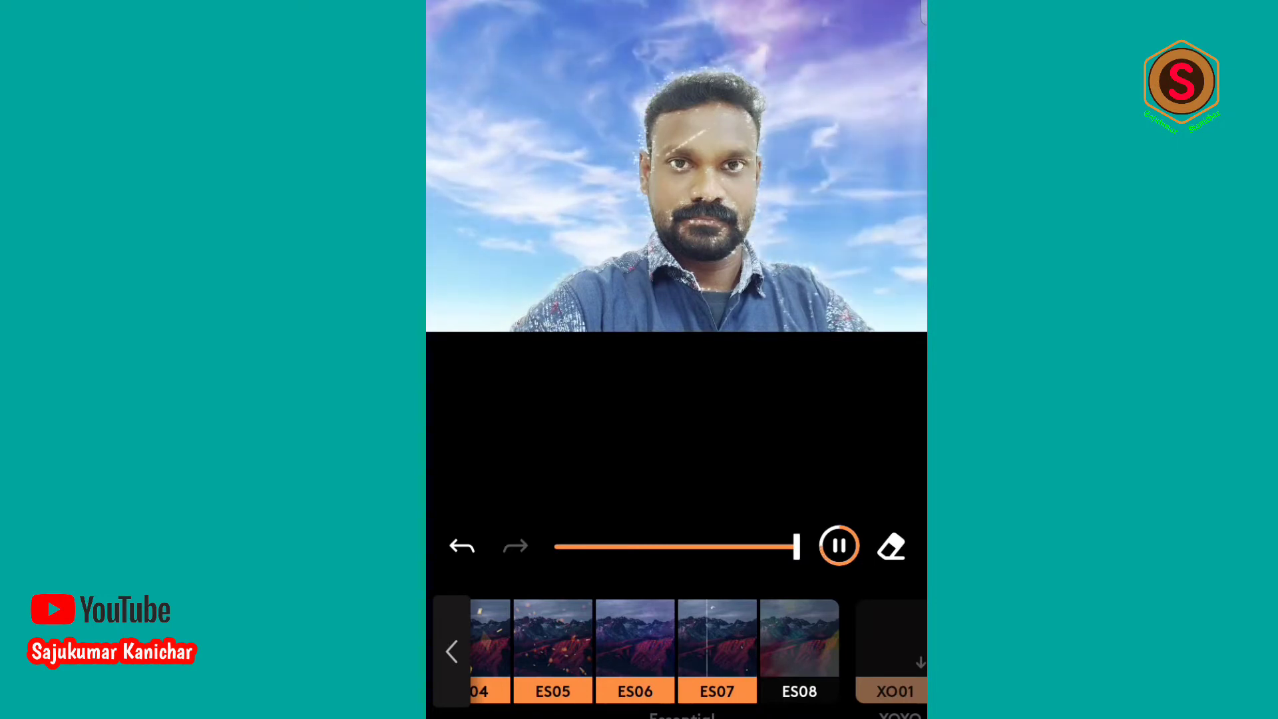
{"action": "mouse_move", "coordinate": [799, 639]}
{"action": "left_mouse_down"}
{"action": "mouse_move", "coordinate": [519, 639]}
{"action": "mouse_move", "coordinate": [798, 639]}
{"action": "left_mouse_up"}
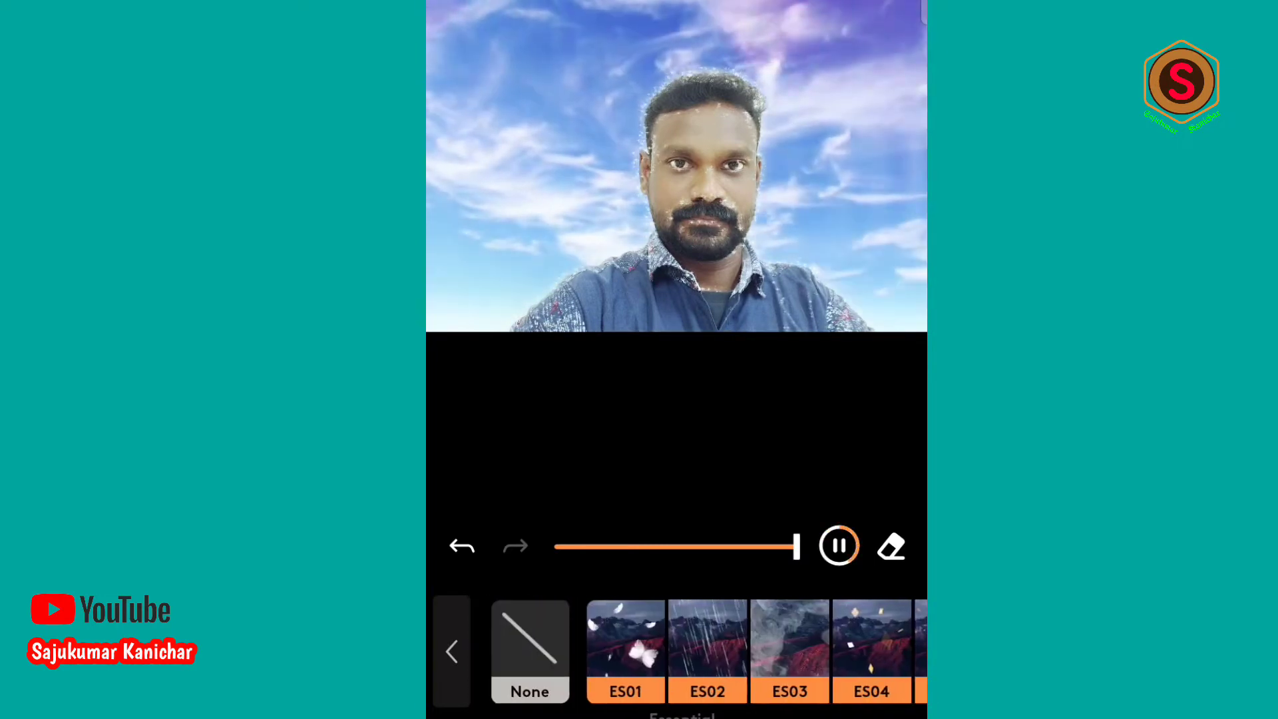
{"action": "left_click", "coordinate": [625, 639]}
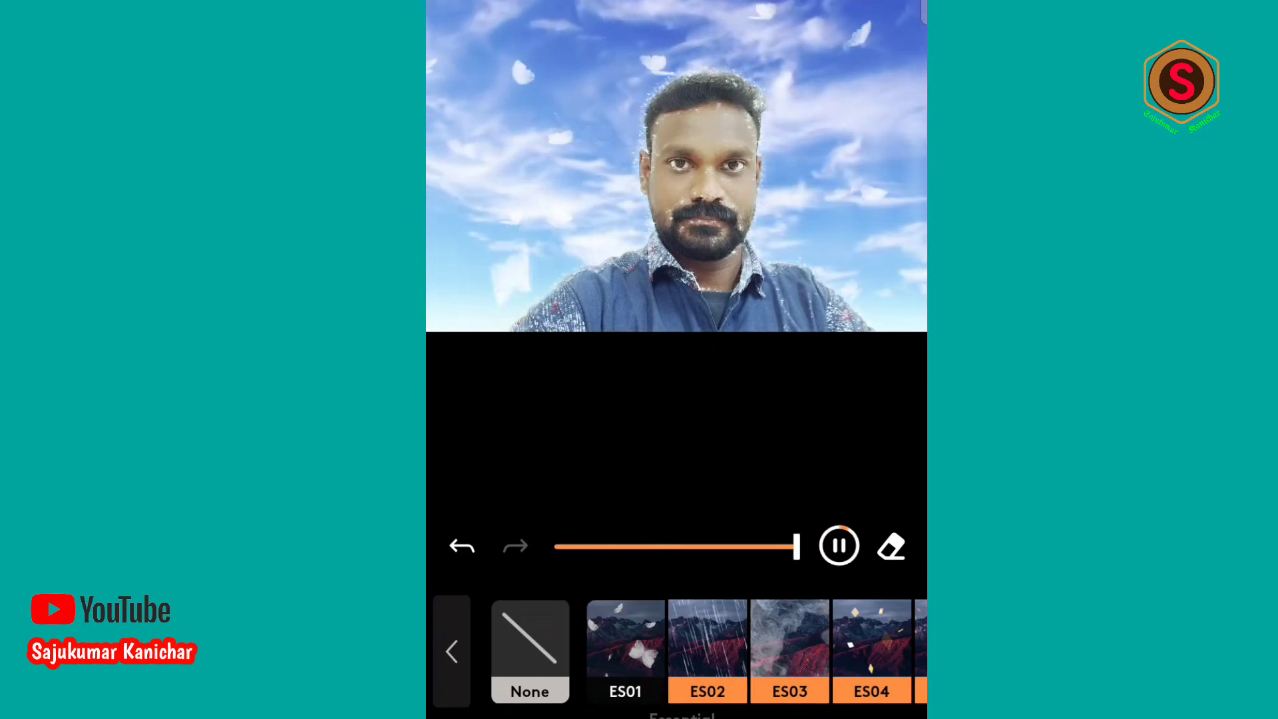
{"action": "left_click", "coordinate": [529, 639]}
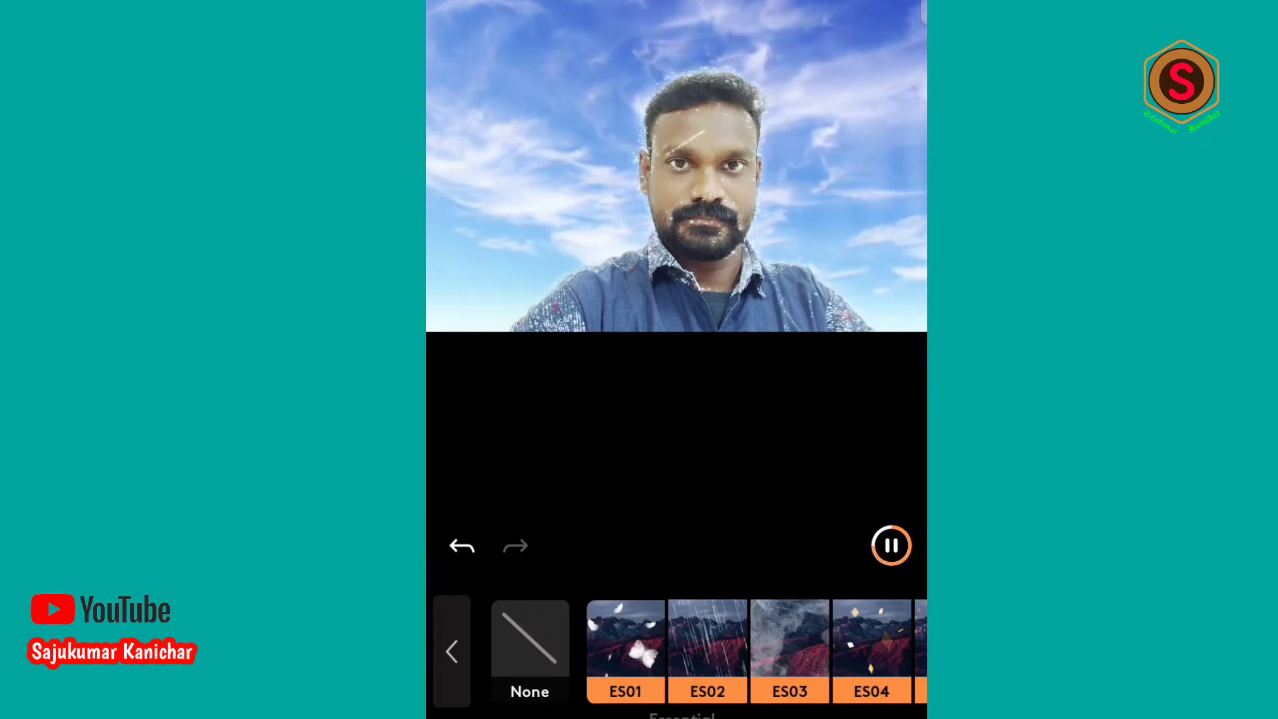
{"action": "left_click", "coordinate": [626, 639]}
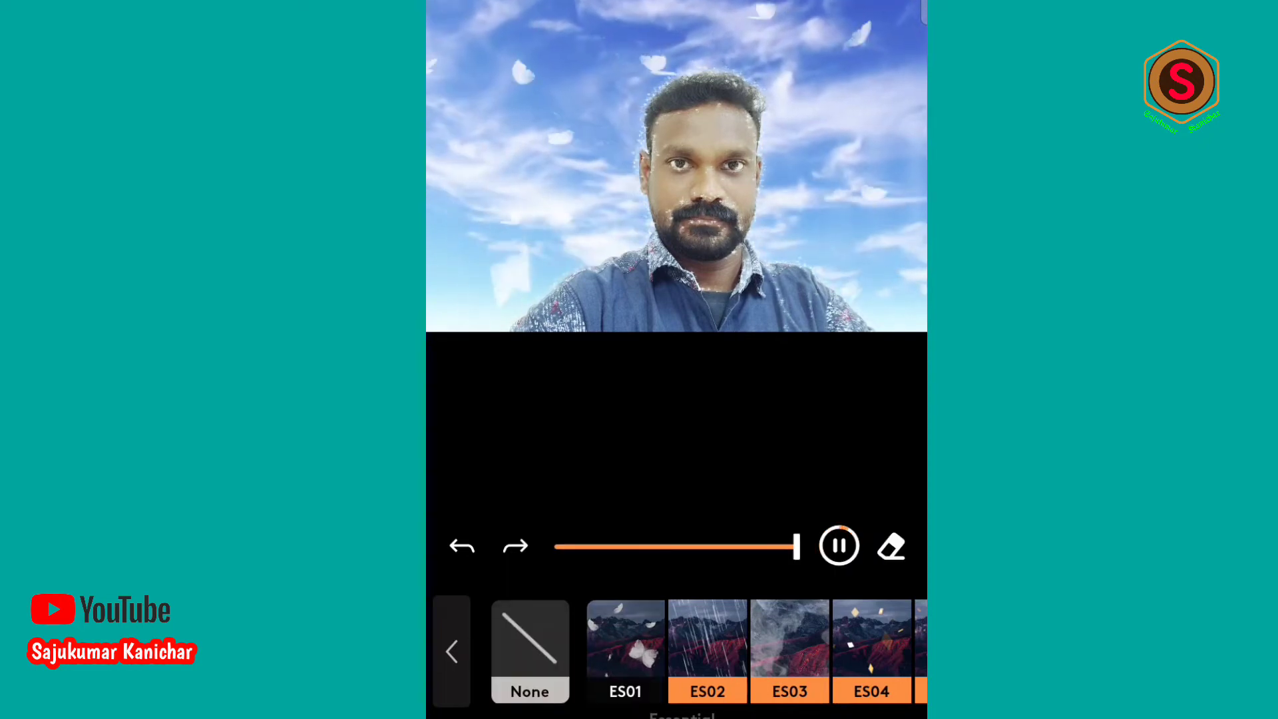
Step: Add the Electric ambience sound at strength 75 and Trees at 56
{"action": "scroll", "coordinate": [676, 652], "scroll_direction": "right", "scroll_amount": 3}
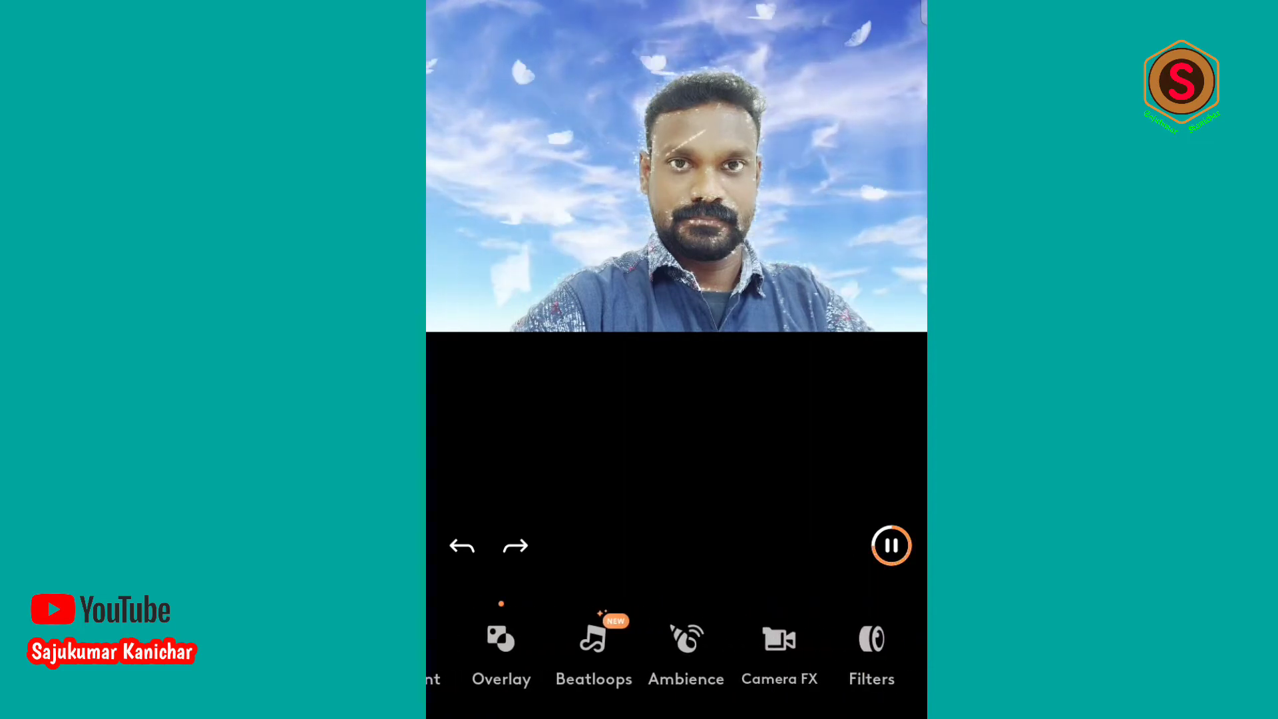
{"action": "left_click", "coordinate": [686, 646]}
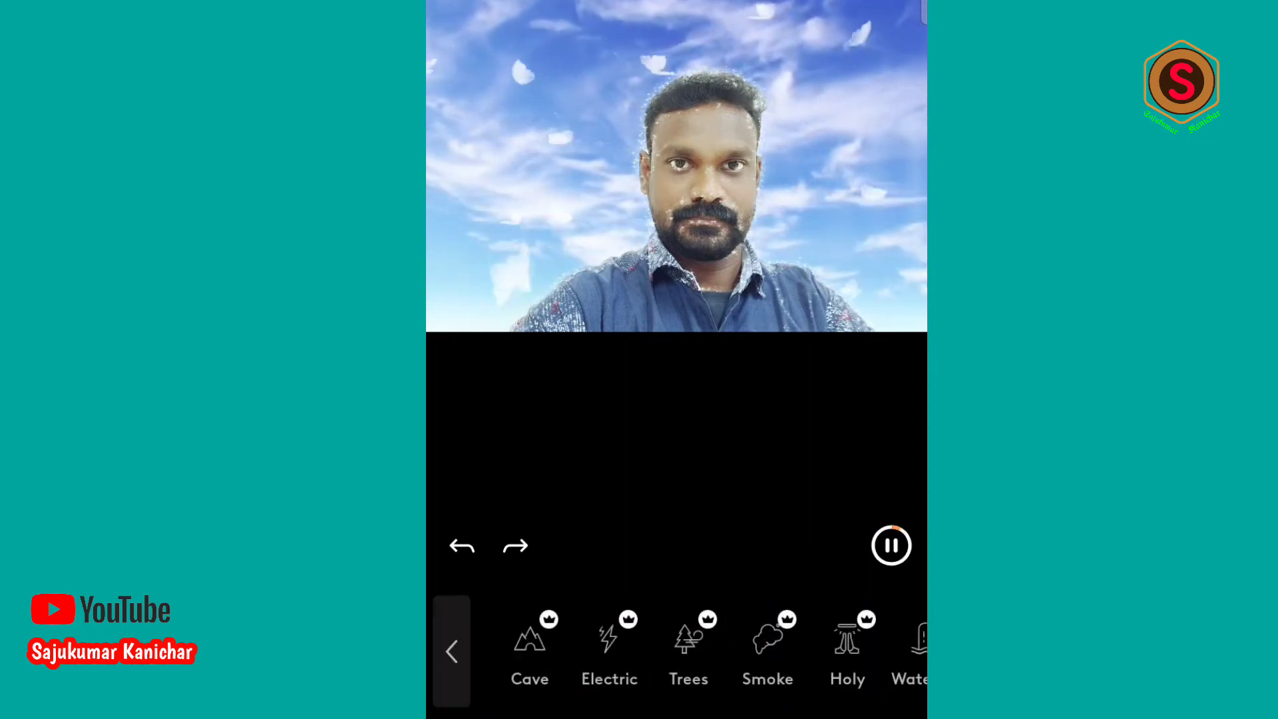
{"action": "left_click", "coordinate": [608, 649]}
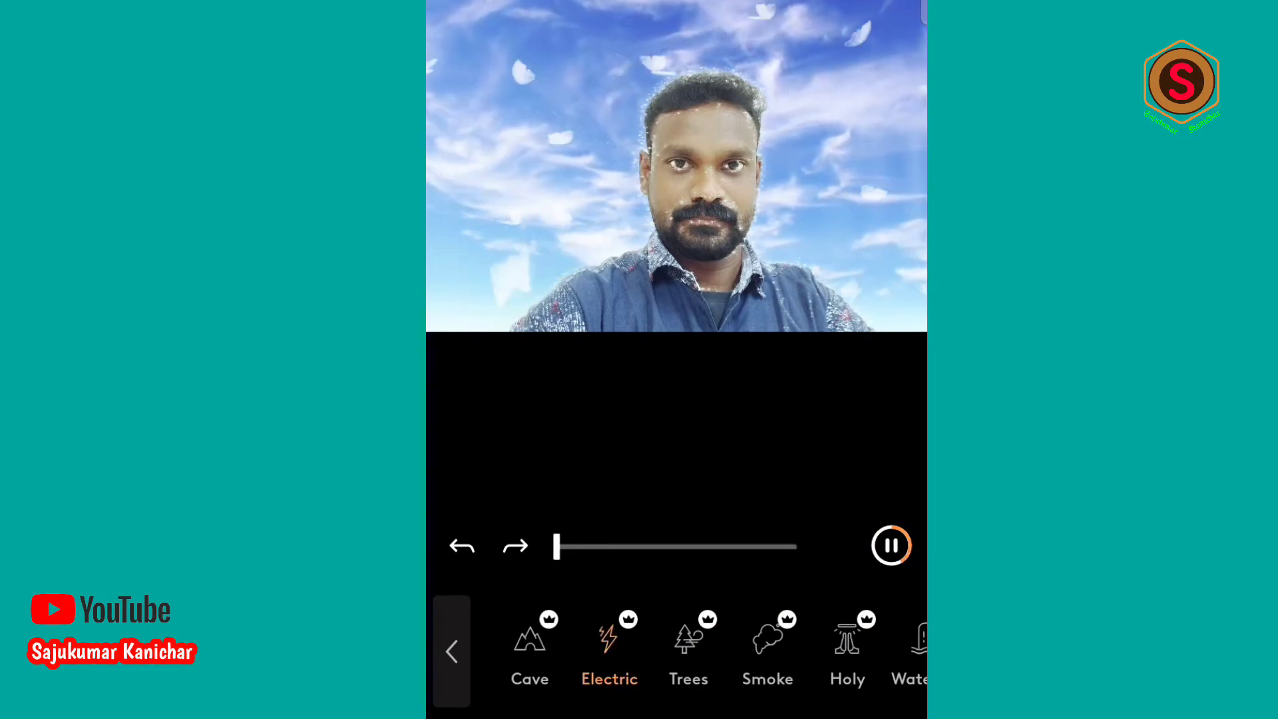
{"action": "mouse_move", "coordinate": [556, 546]}
{"action": "left_mouse_down"}
{"action": "mouse_move", "coordinate": [742, 546]}
{"action": "mouse_move", "coordinate": [556, 546]}
{"action": "left_mouse_up"}
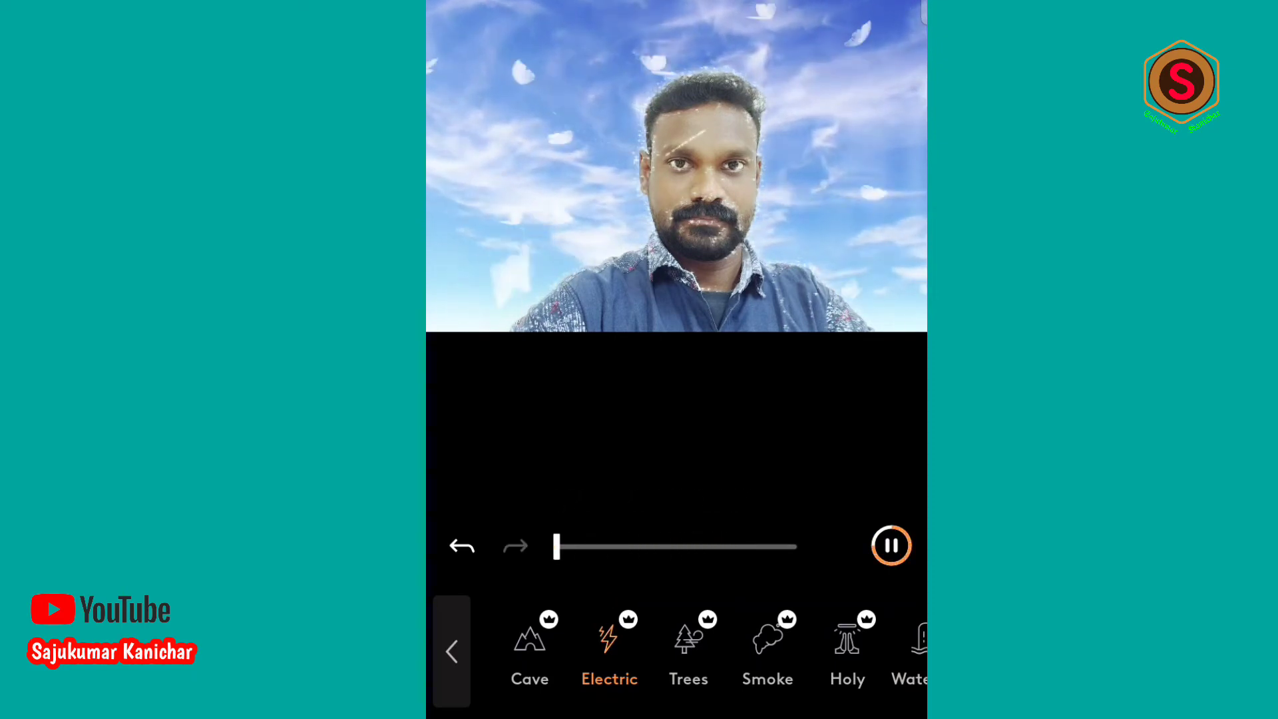
{"action": "left_click", "coordinate": [688, 639]}
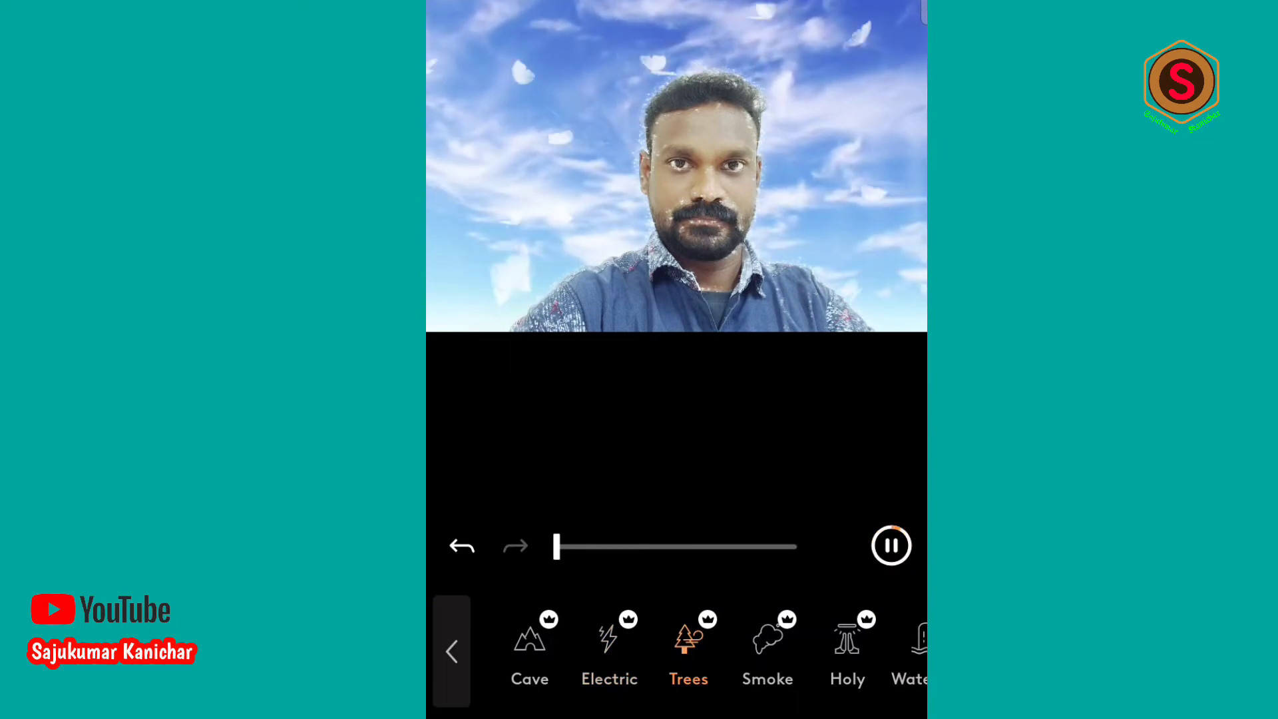
{"action": "left_click_drag", "start_coordinate": [557, 546], "coordinate": [797, 546]}
Step: Add Smoke at full strength, Holy at about 95 and Waterfall at 44
{"action": "left_click", "coordinate": [768, 639]}
{"action": "left_click", "coordinate": [847, 639]}
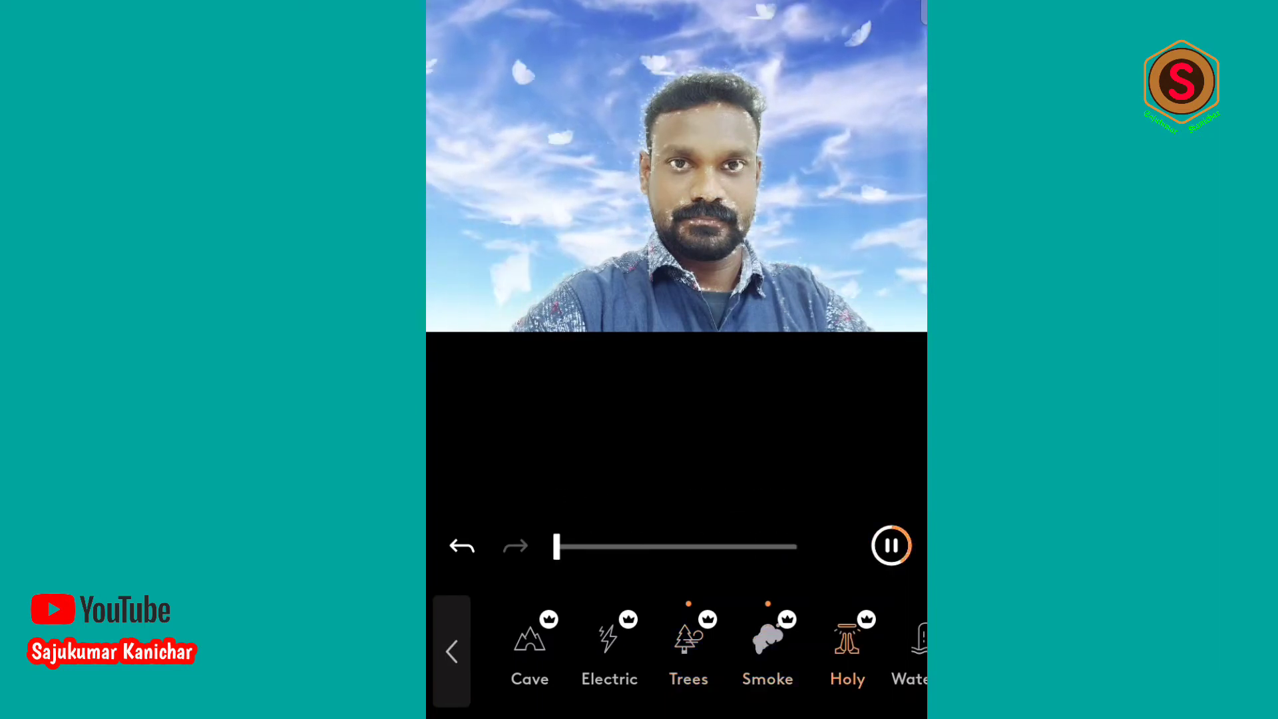
{"action": "left_click_drag", "start_coordinate": [556, 547], "coordinate": [783, 546]}
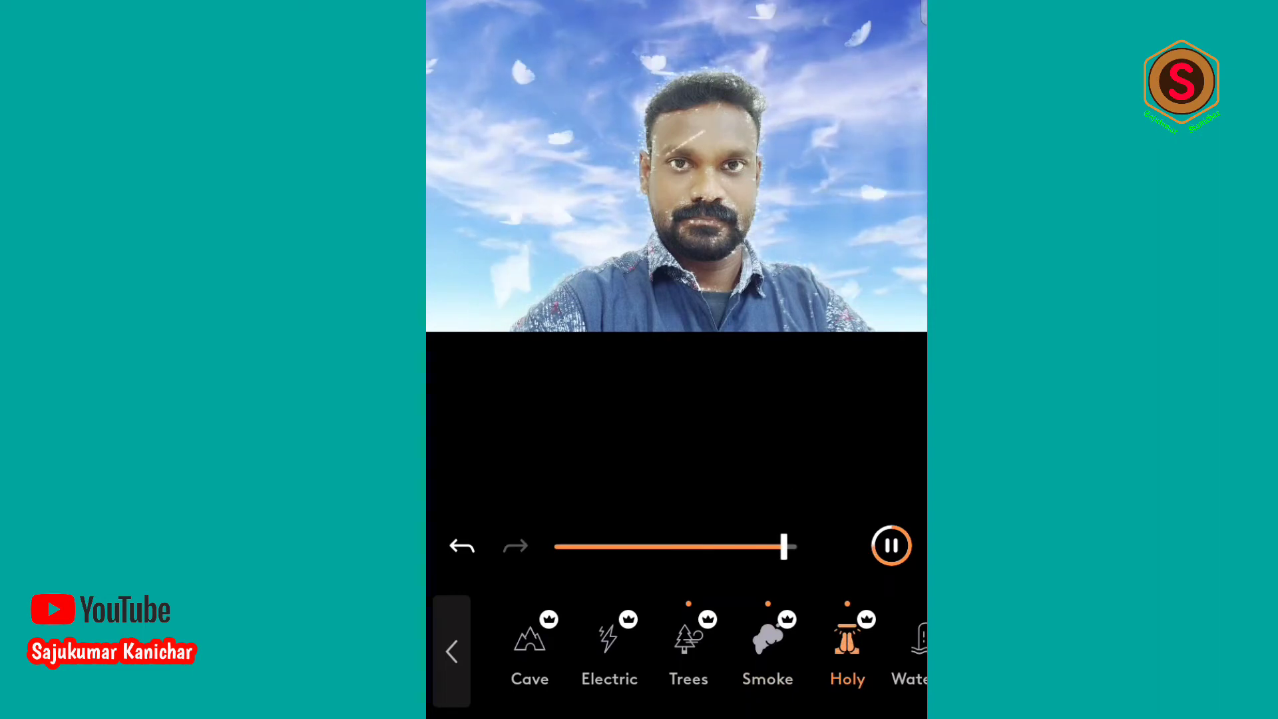
{"action": "left_click_drag", "start_coordinate": [865, 639], "coordinate": [692, 639]}
{"action": "left_click", "coordinate": [752, 639]}
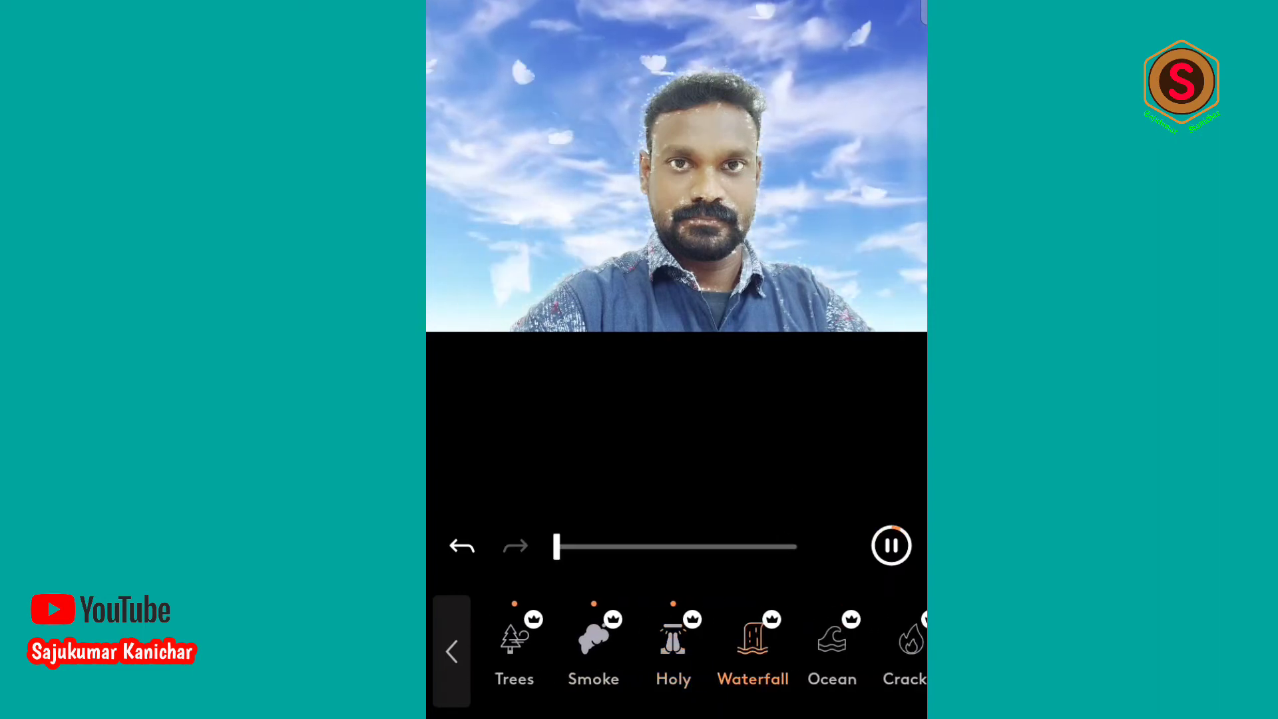
{"action": "mouse_move", "coordinate": [556, 546]}
{"action": "left_mouse_down"}
{"action": "mouse_move", "coordinate": [736, 546]}
{"action": "mouse_move", "coordinate": [577, 547]}
{"action": "left_mouse_up"}
{"action": "left_click", "coordinate": [452, 651]}
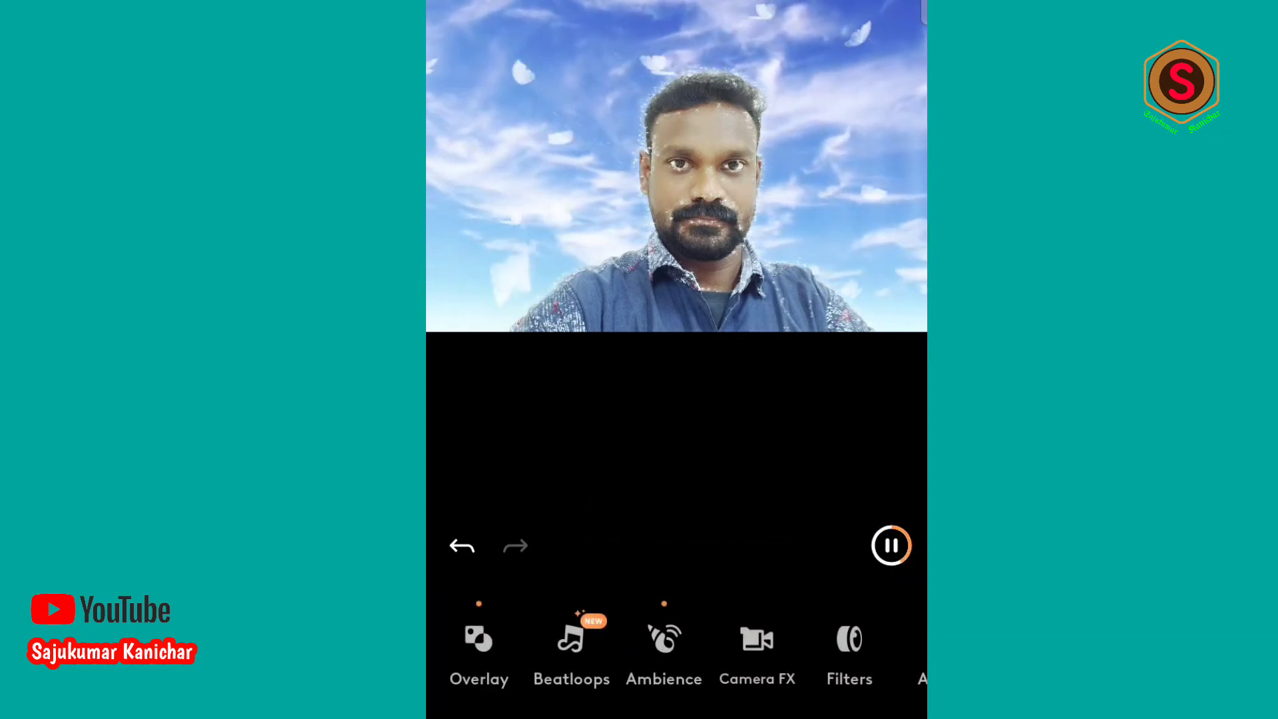
{"action": "left_click_drag", "start_coordinate": [506, 646], "coordinate": [792, 646]}
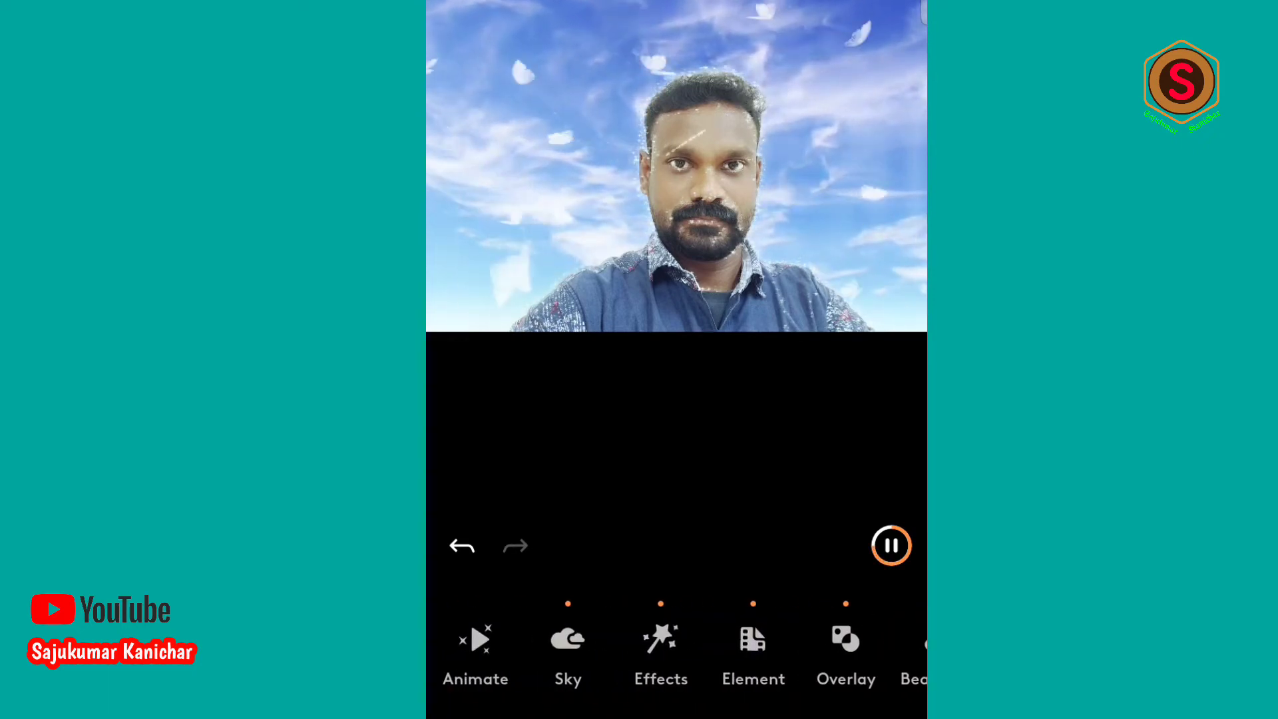
Step: Undo the last ambience change and audition the HIPHOP and EDM beatloops
{"action": "left_click", "coordinate": [461, 546]}
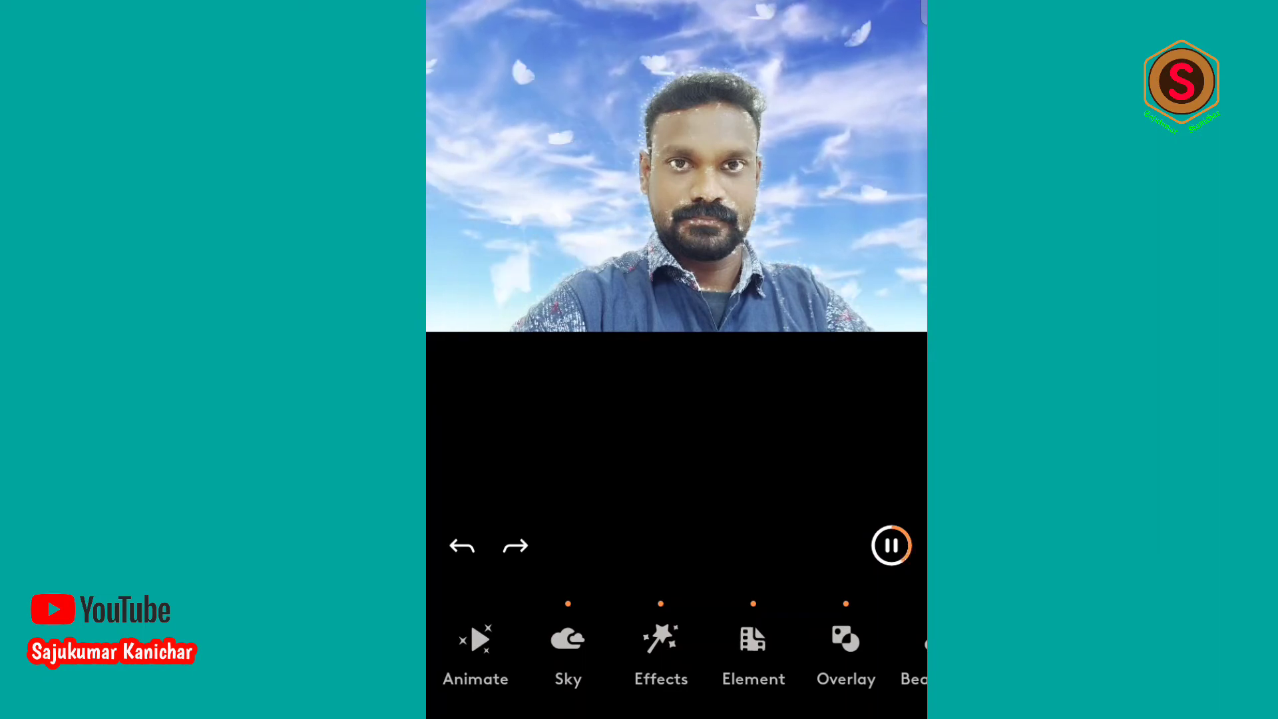
{"action": "left_click_drag", "start_coordinate": [845, 642], "coordinate": [672, 642]}
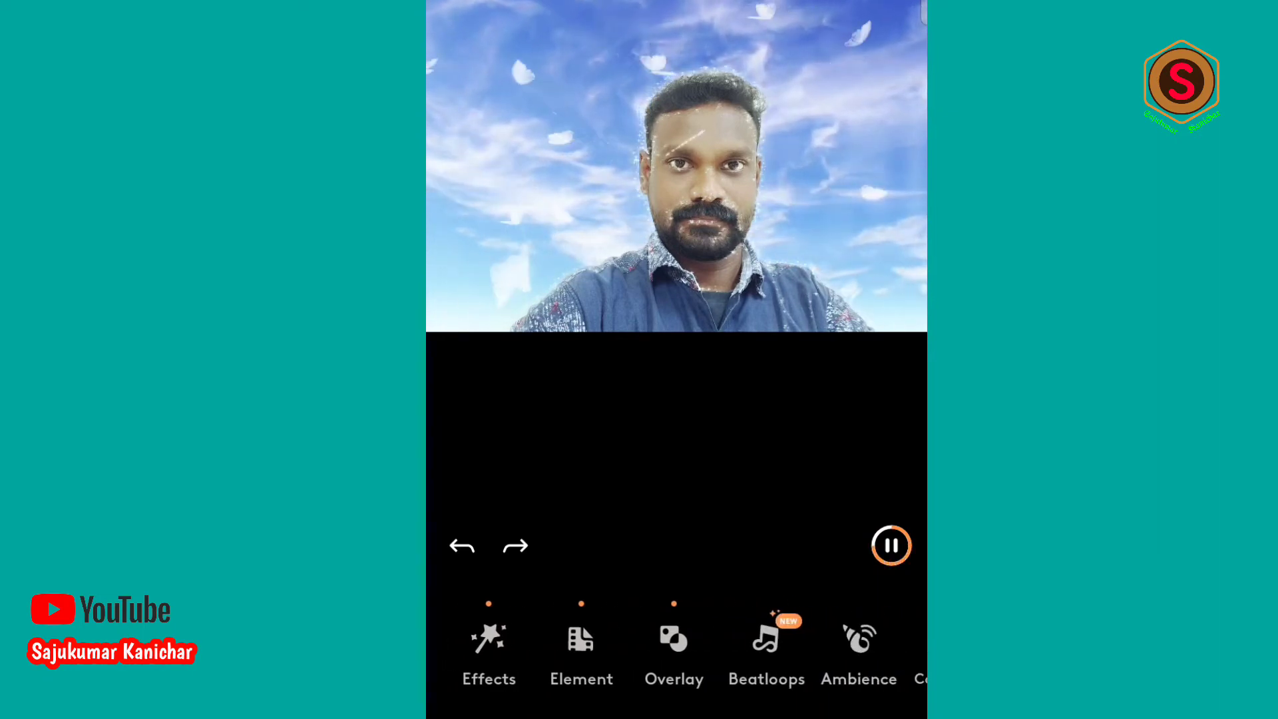
{"action": "left_click_drag", "start_coordinate": [765, 643], "coordinate": [679, 642]}
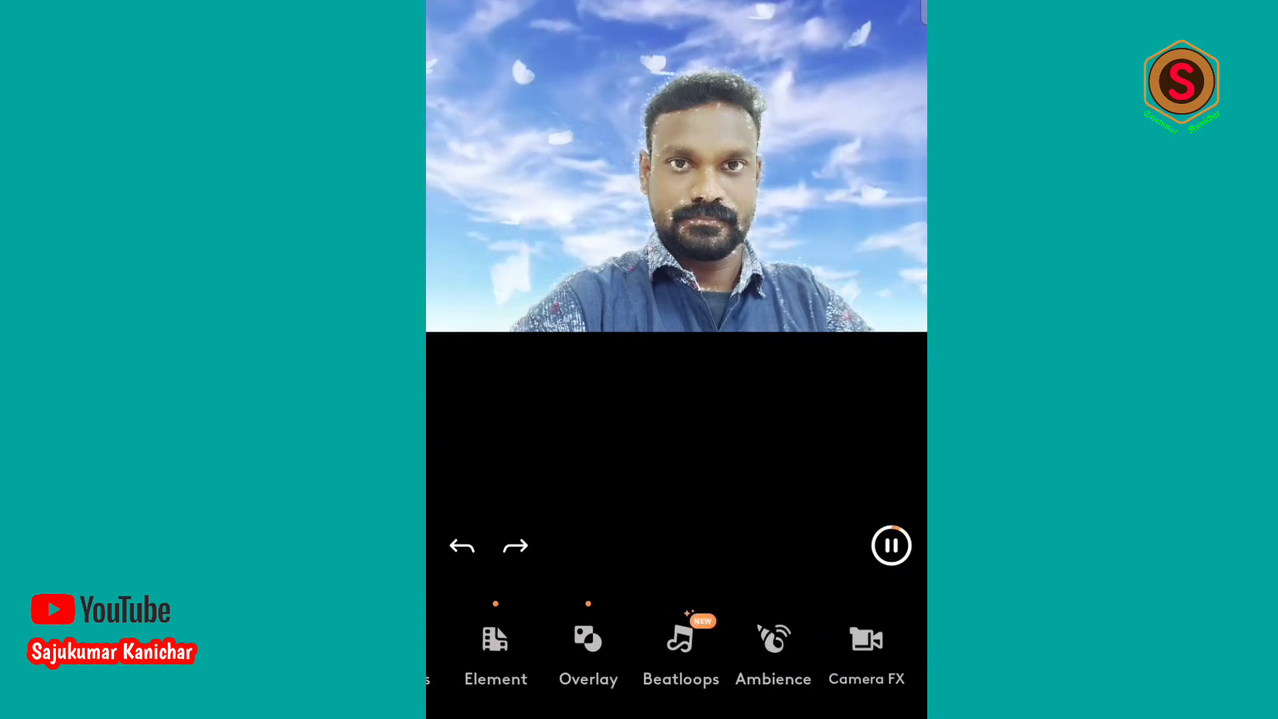
{"action": "left_click", "coordinate": [680, 648]}
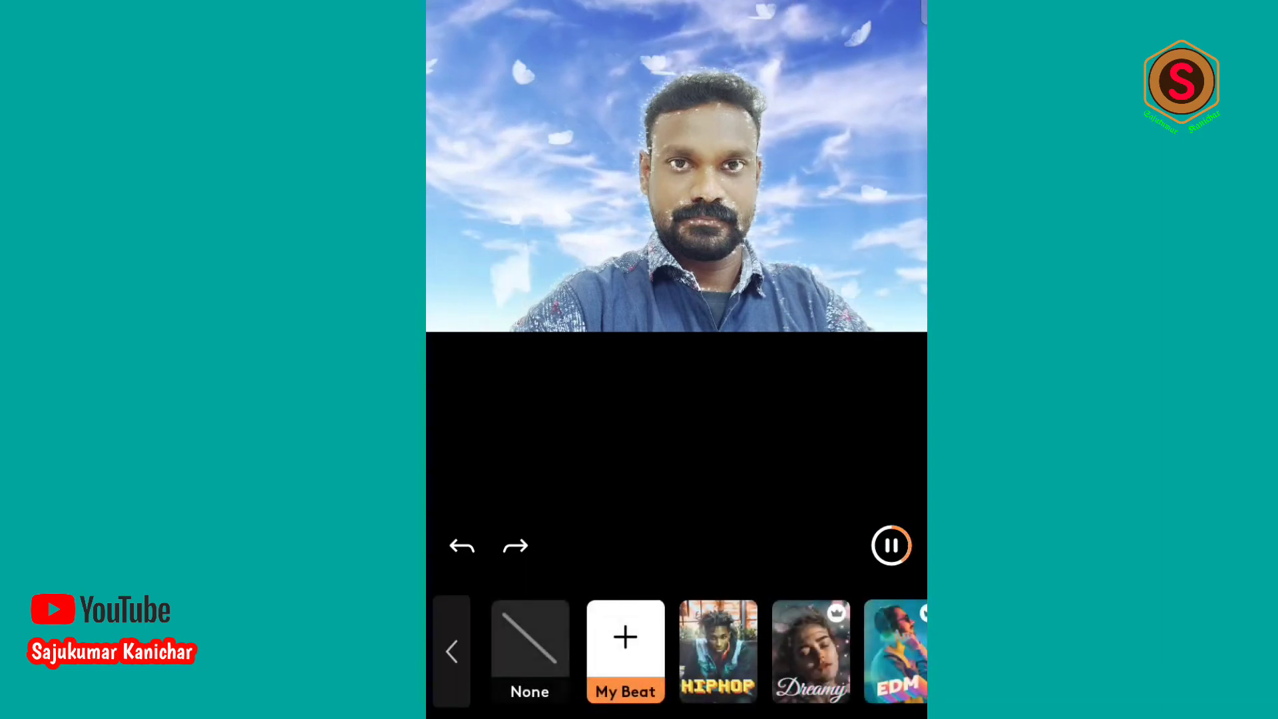
{"action": "left_click", "coordinate": [719, 651]}
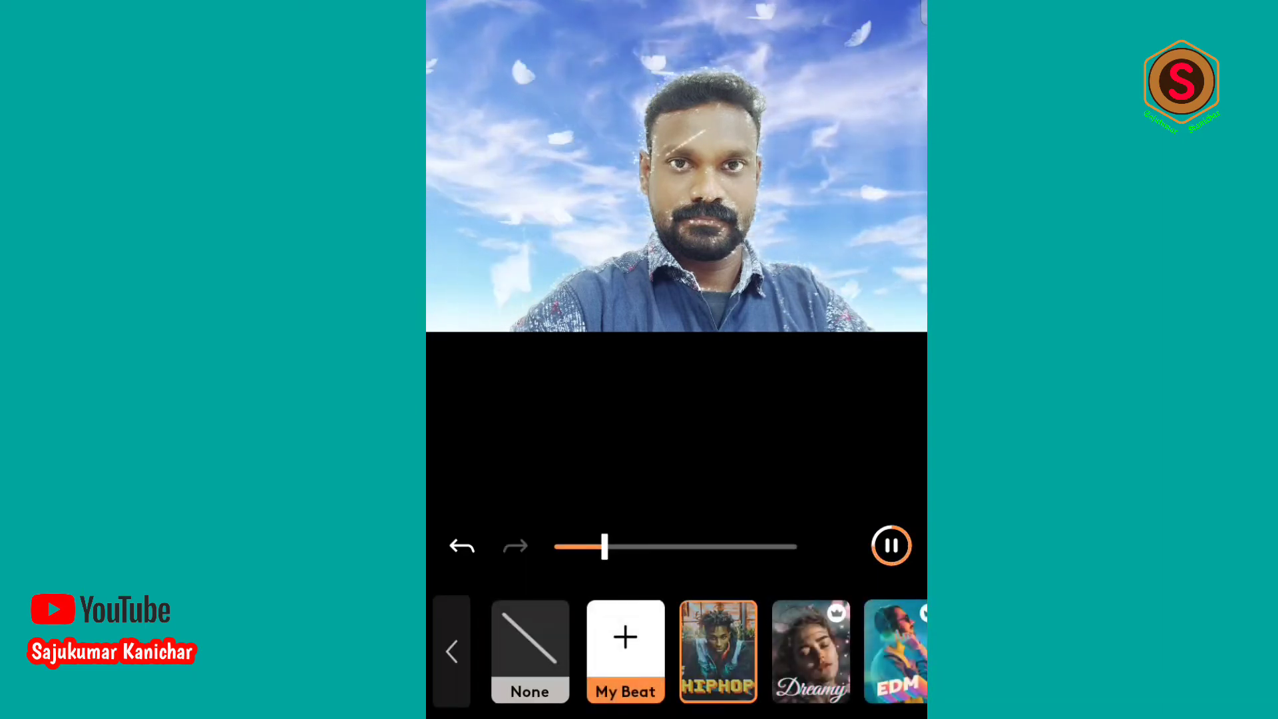
{"action": "left_click_drag", "start_coordinate": [766, 651], "coordinate": [606, 651]}
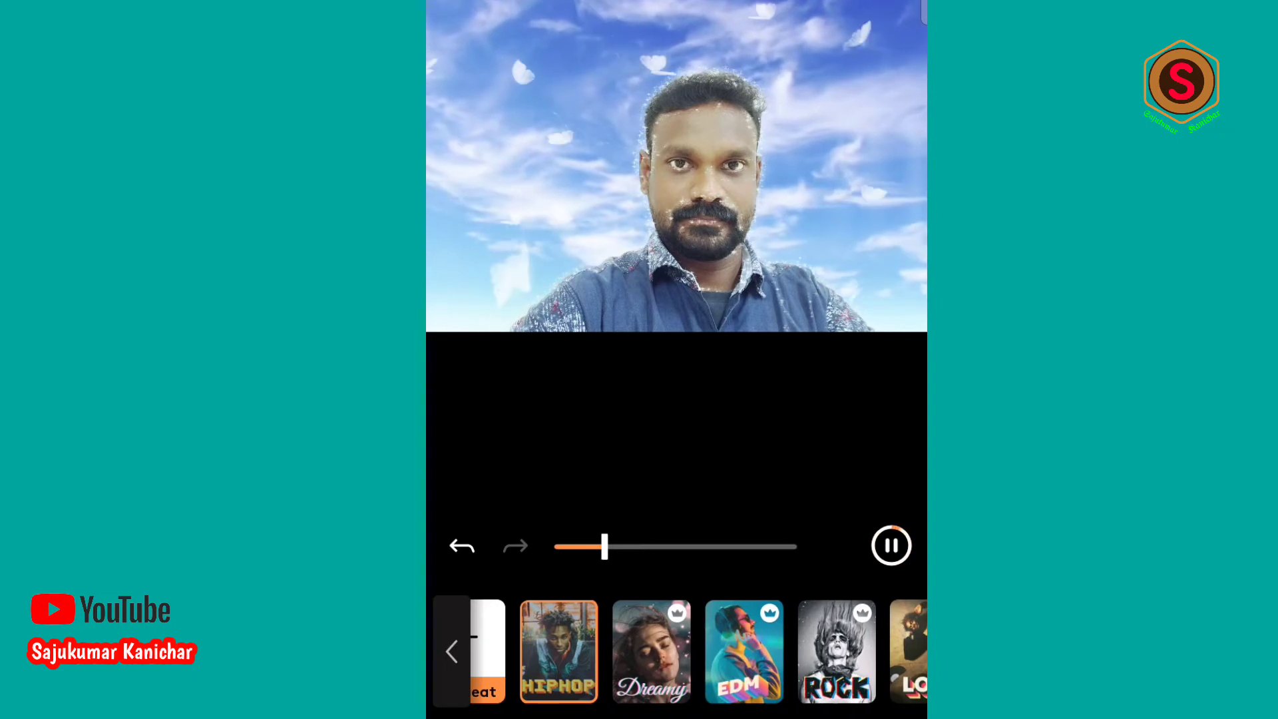
{"action": "left_click", "coordinate": [744, 651]}
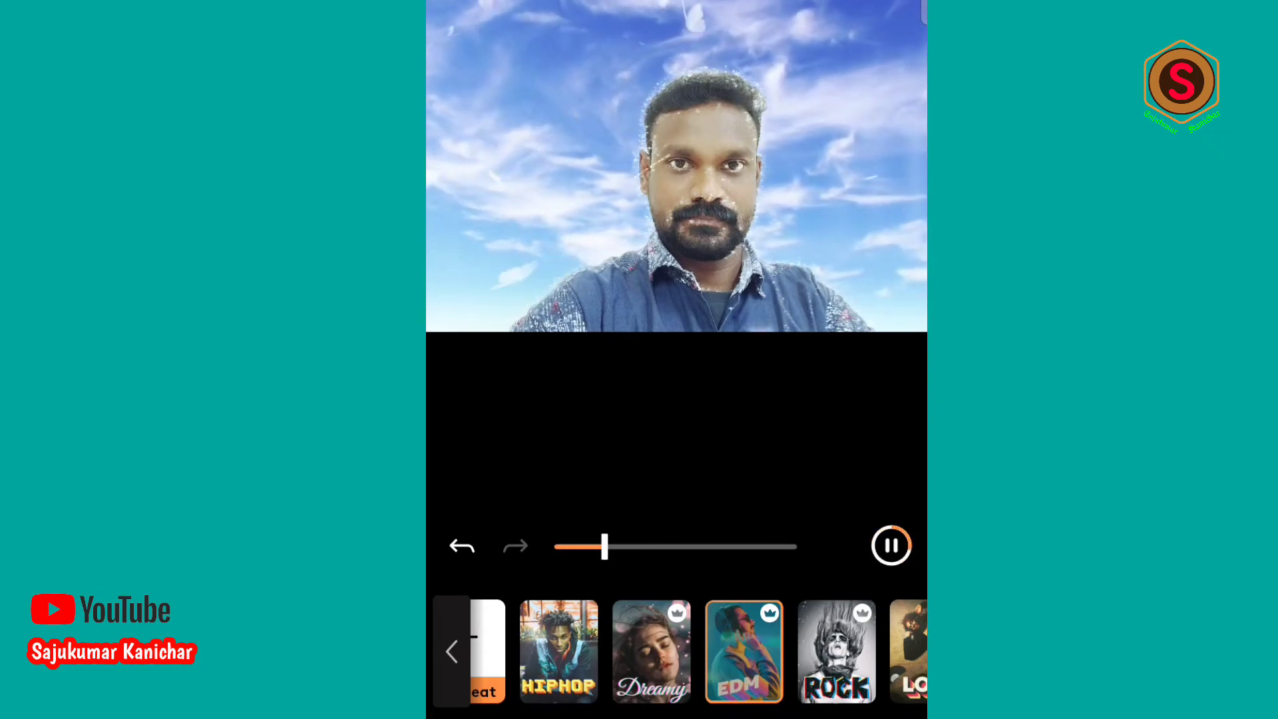
Step: Audition the ROCK, LOFI and FUNK beatloops, then settle on Dubstep
{"action": "left_click_drag", "start_coordinate": [799, 651], "coordinate": [674, 651]}
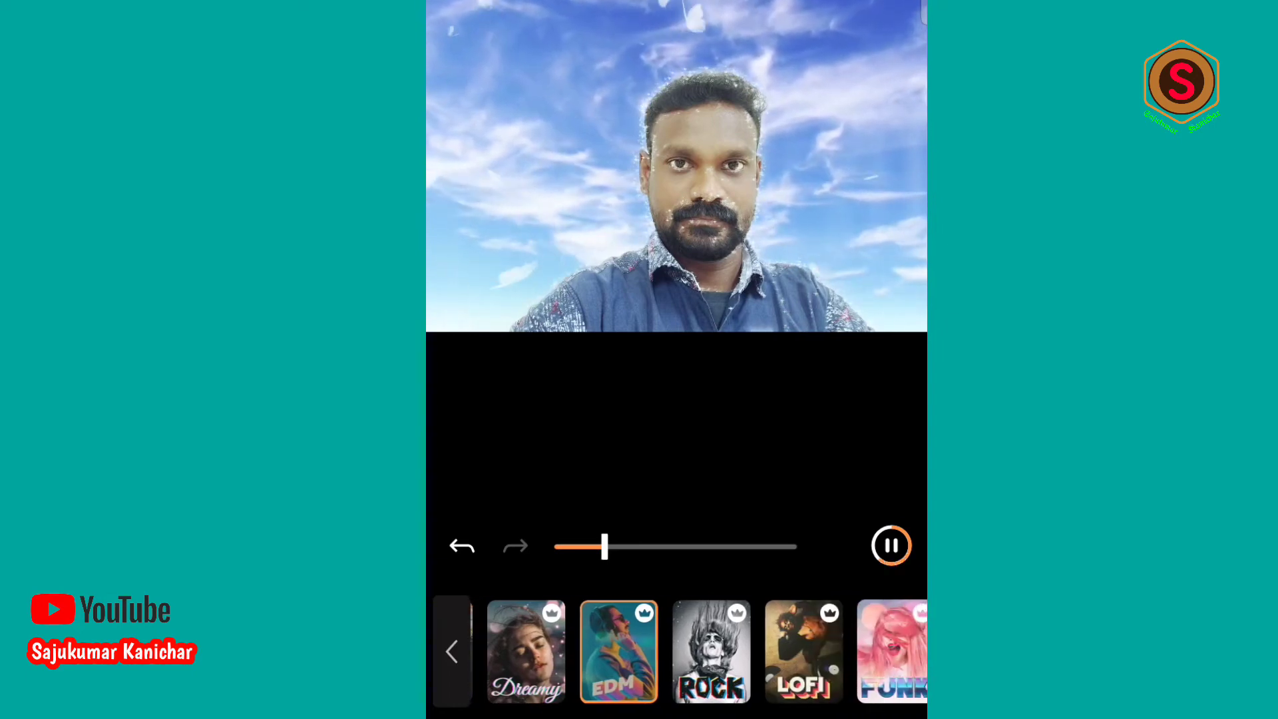
{"action": "left_click", "coordinate": [711, 651]}
{"action": "left_click", "coordinate": [804, 651]}
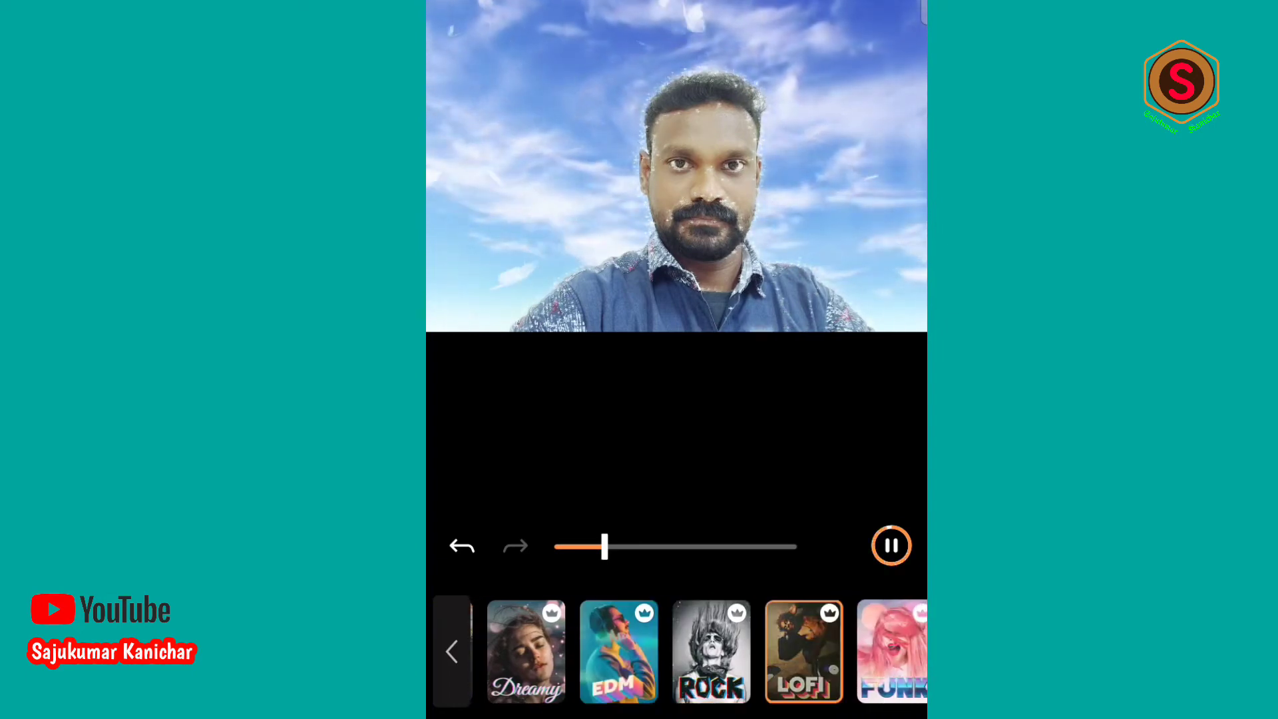
{"action": "left_click", "coordinate": [847, 651]}
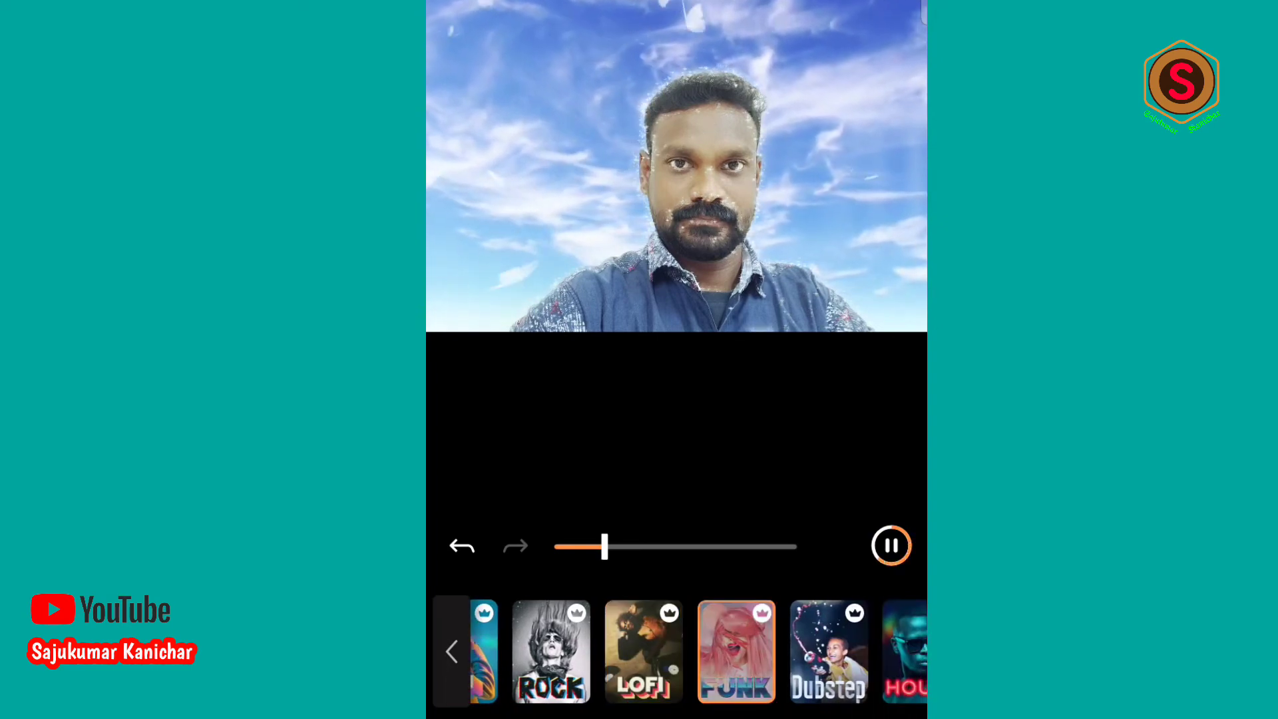
{"action": "left_click", "coordinate": [829, 651]}
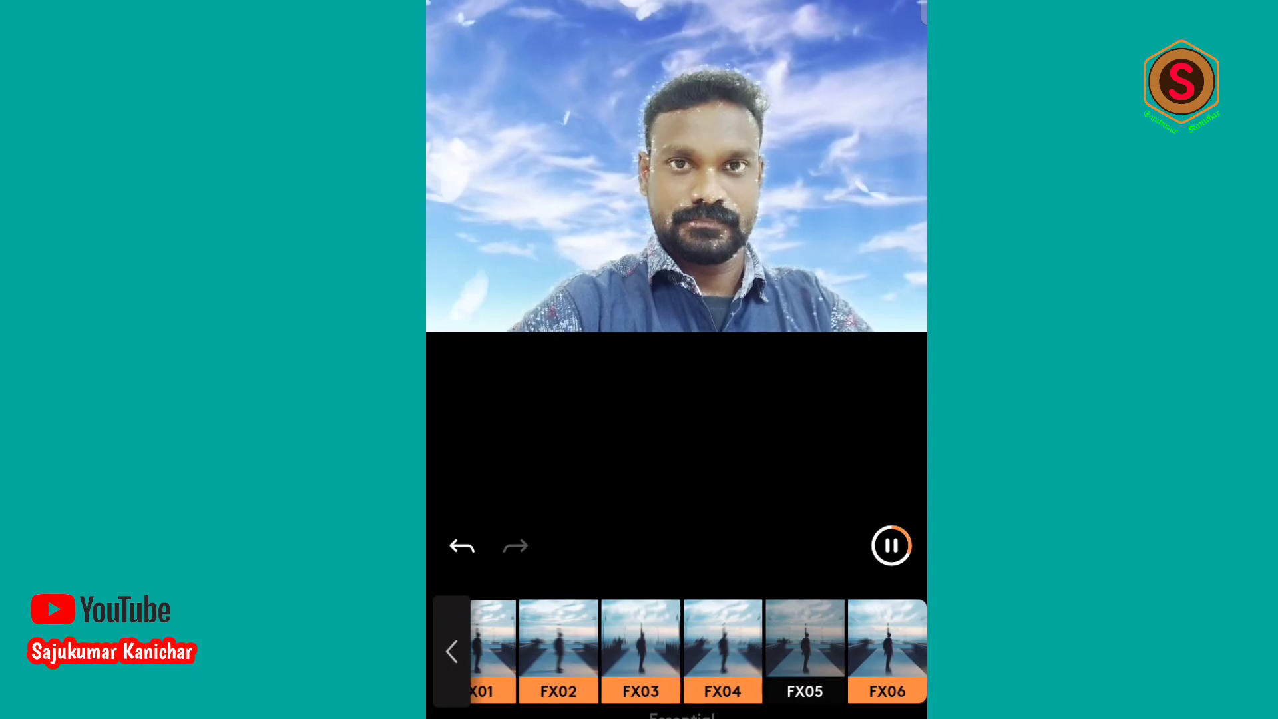
Step: Try camera effects FX01 through FX03 and apply FX06
{"action": "left_click", "coordinate": [462, 545]}
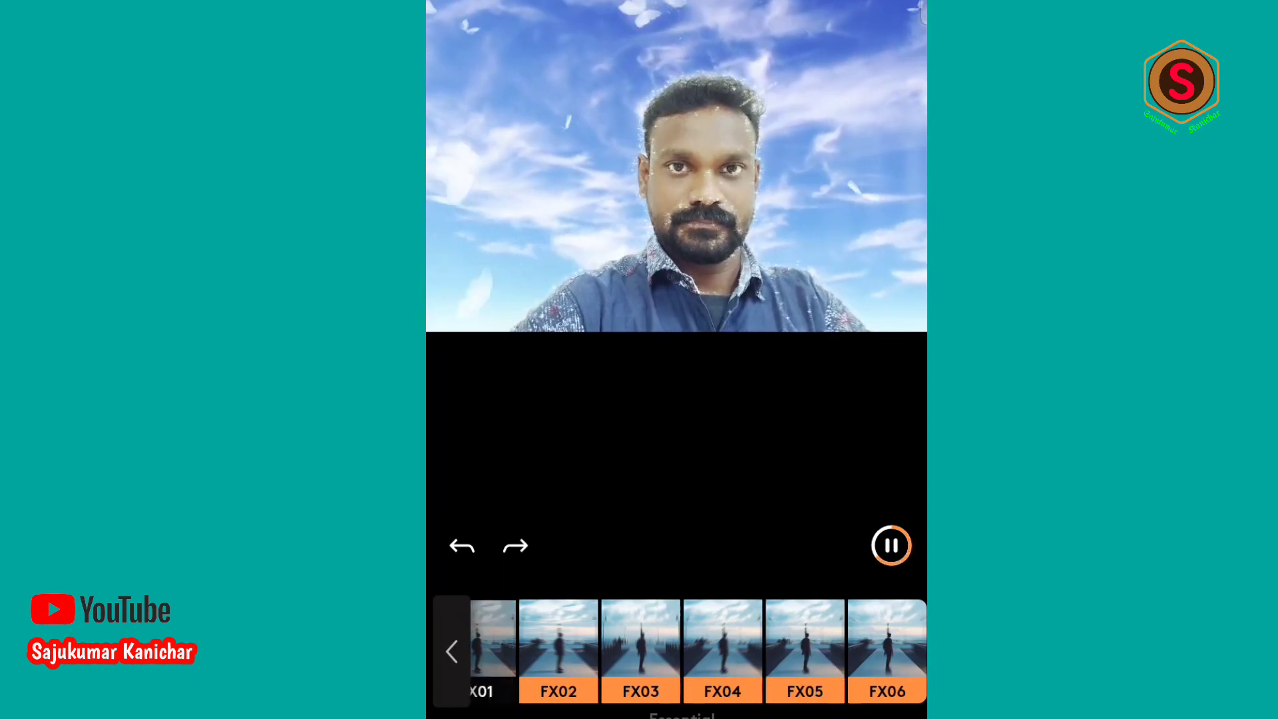
{"action": "left_click", "coordinate": [462, 546]}
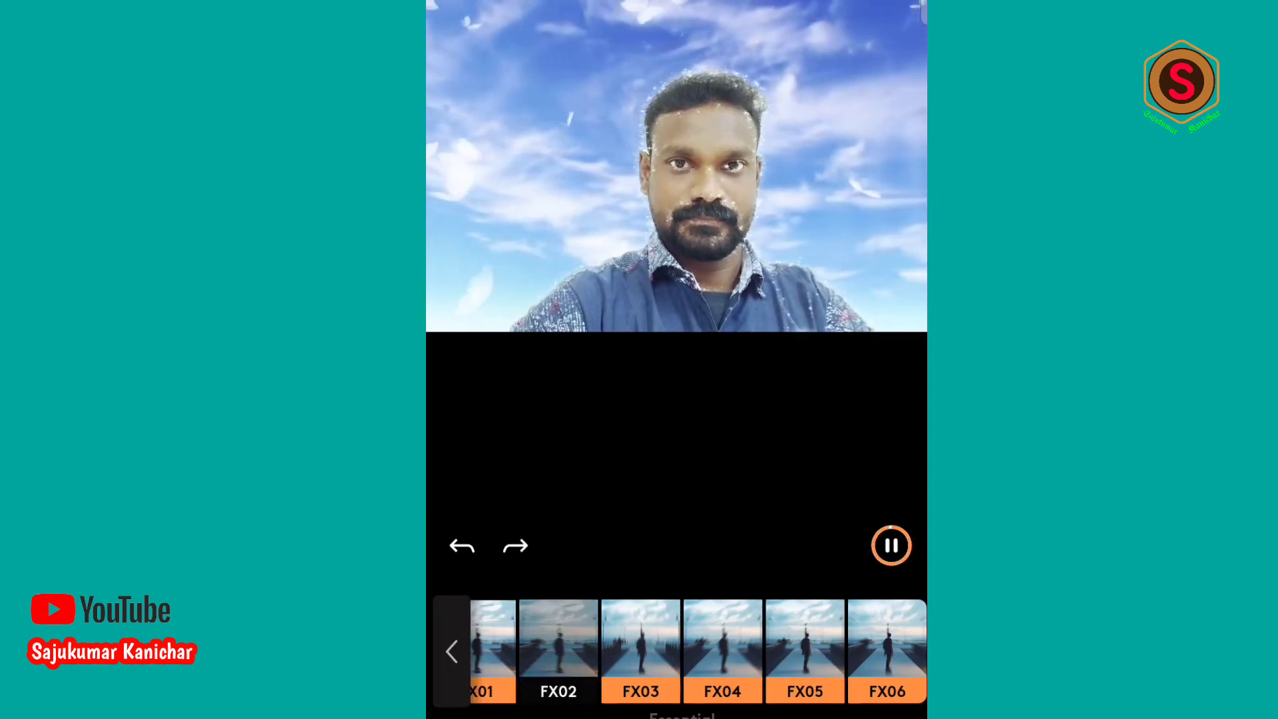
{"action": "left_click", "coordinate": [641, 649]}
{"action": "left_click", "coordinate": [887, 649]}
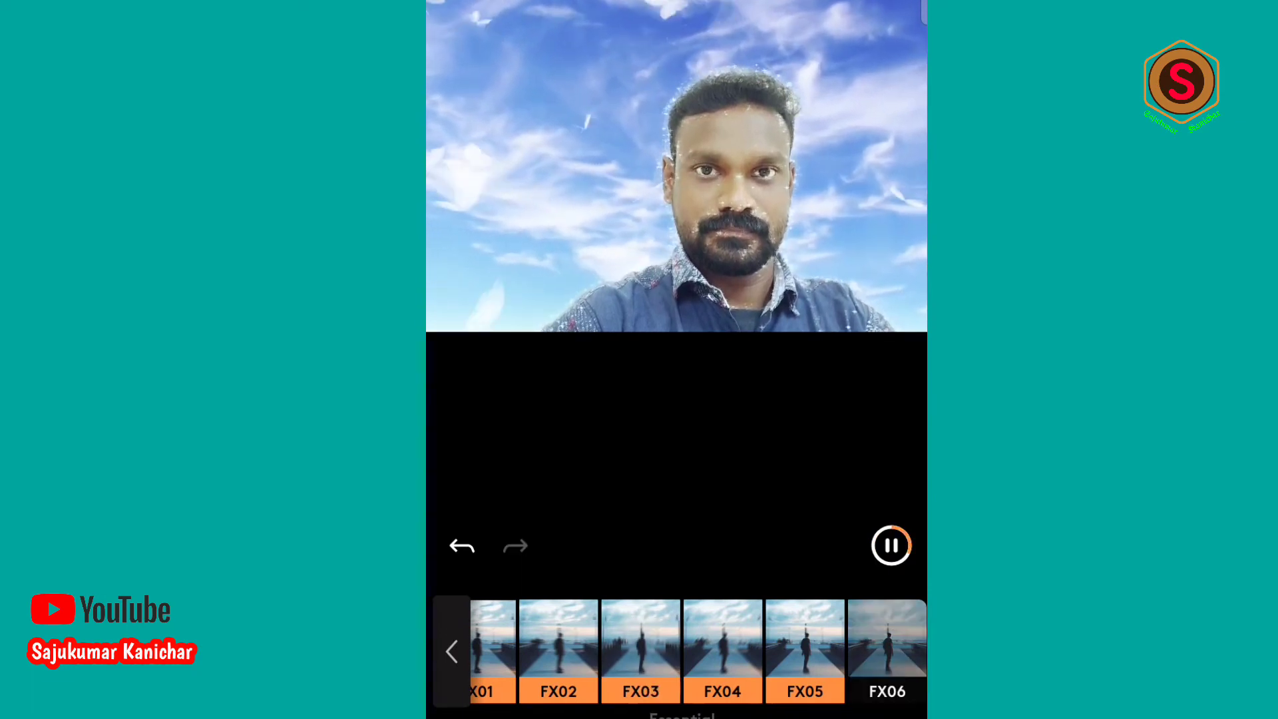
{"action": "left_click", "coordinate": [452, 651]}
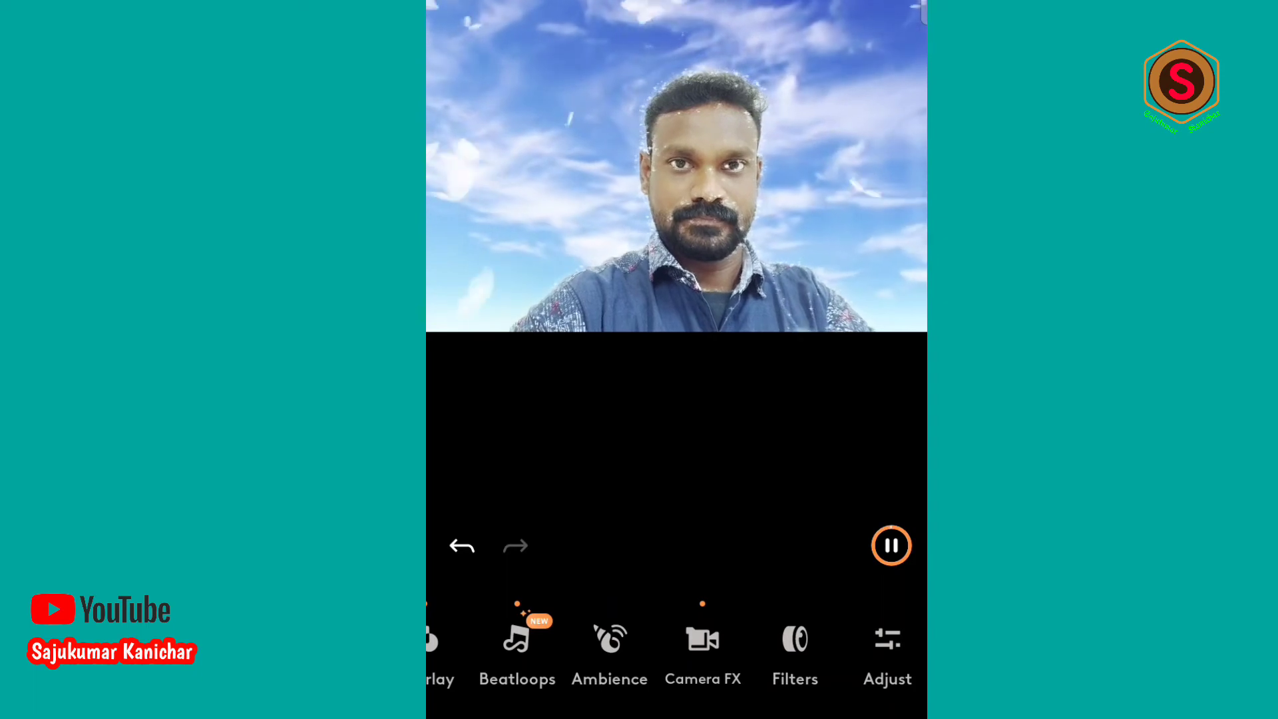
Step: Try the Essential ES02 and ES03 filters, then settle on ES02
{"action": "left_click", "coordinate": [795, 649]}
{"action": "left_click", "coordinate": [707, 649]}
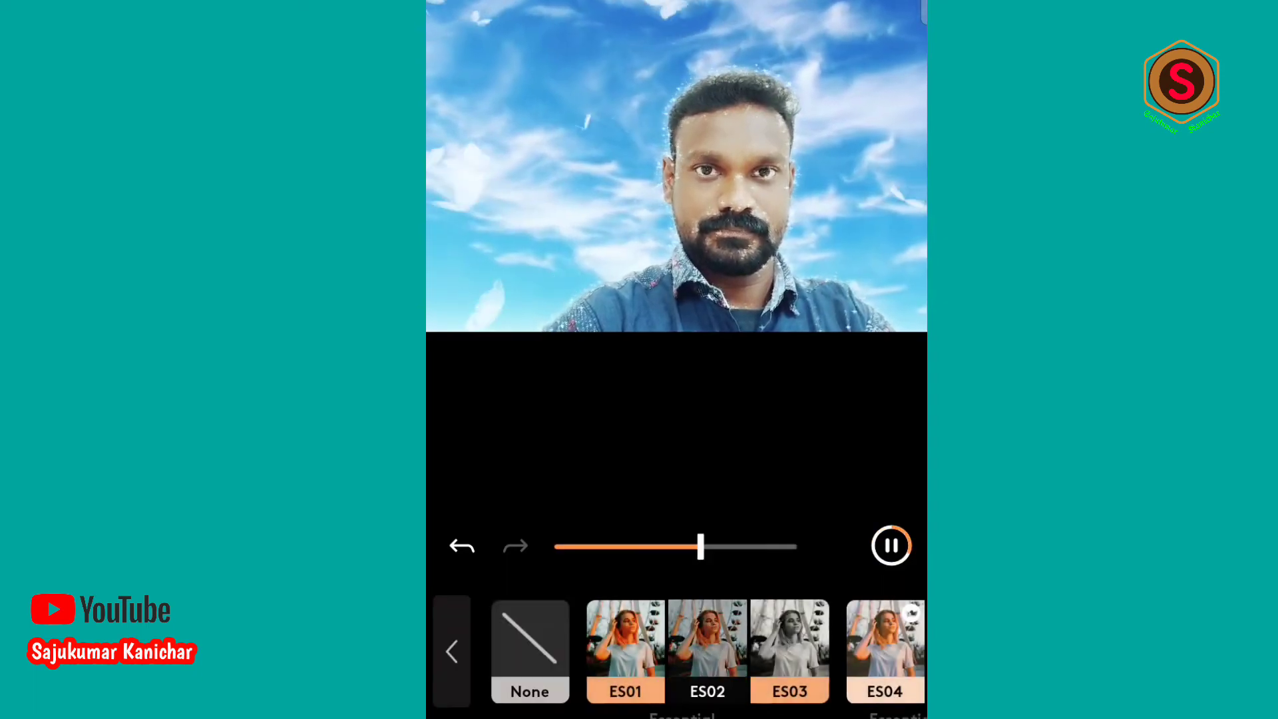
{"action": "left_click", "coordinate": [707, 648]}
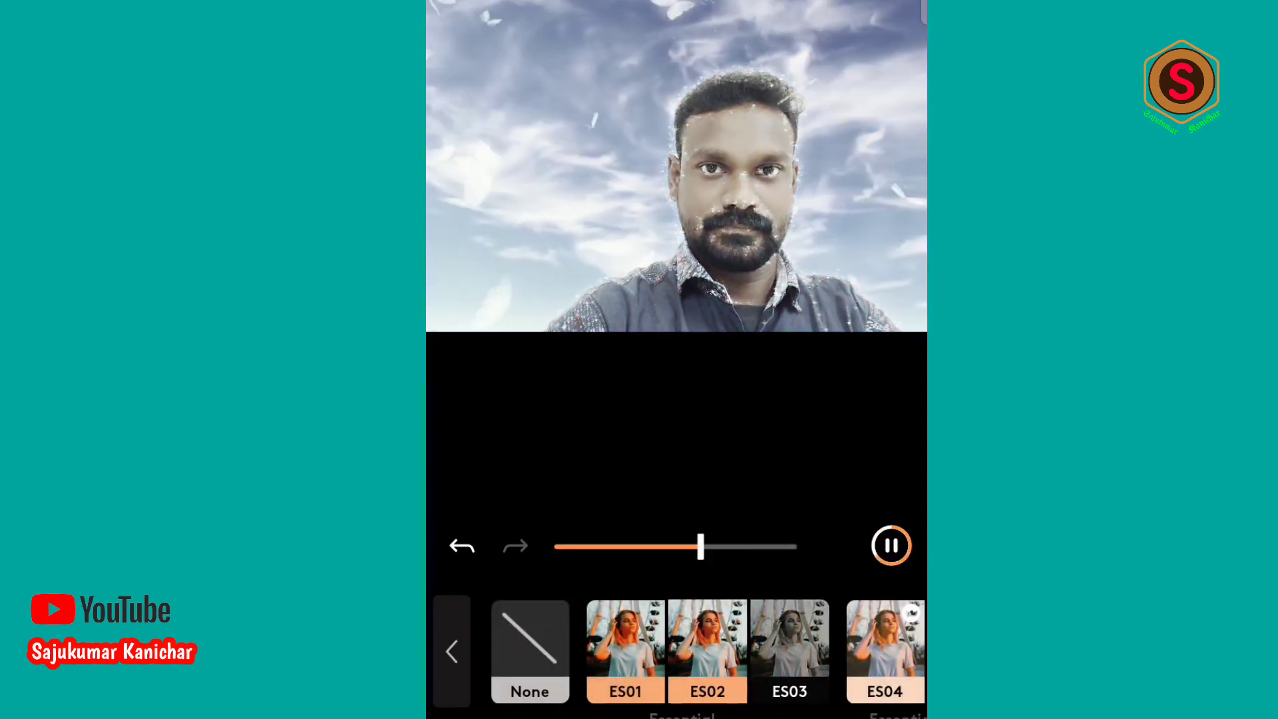
{"action": "left_click", "coordinate": [790, 649]}
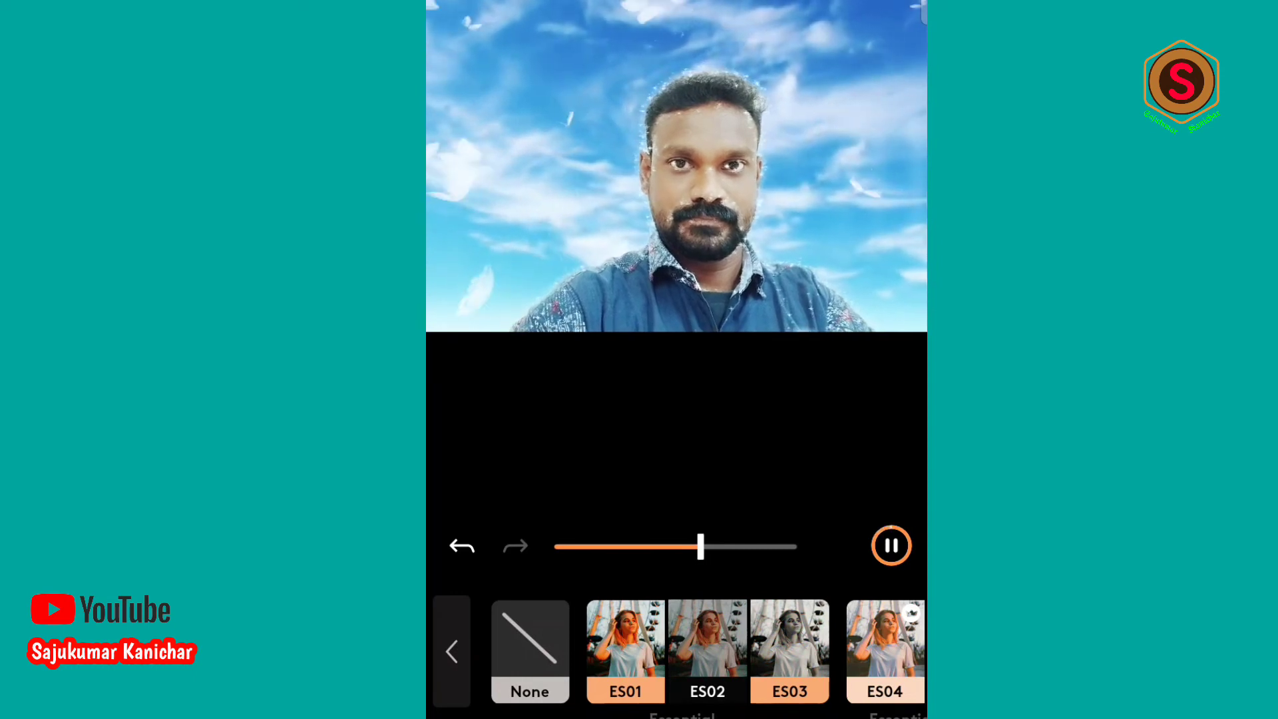
{"action": "left_click_drag", "start_coordinate": [799, 649], "coordinate": [655, 649]}
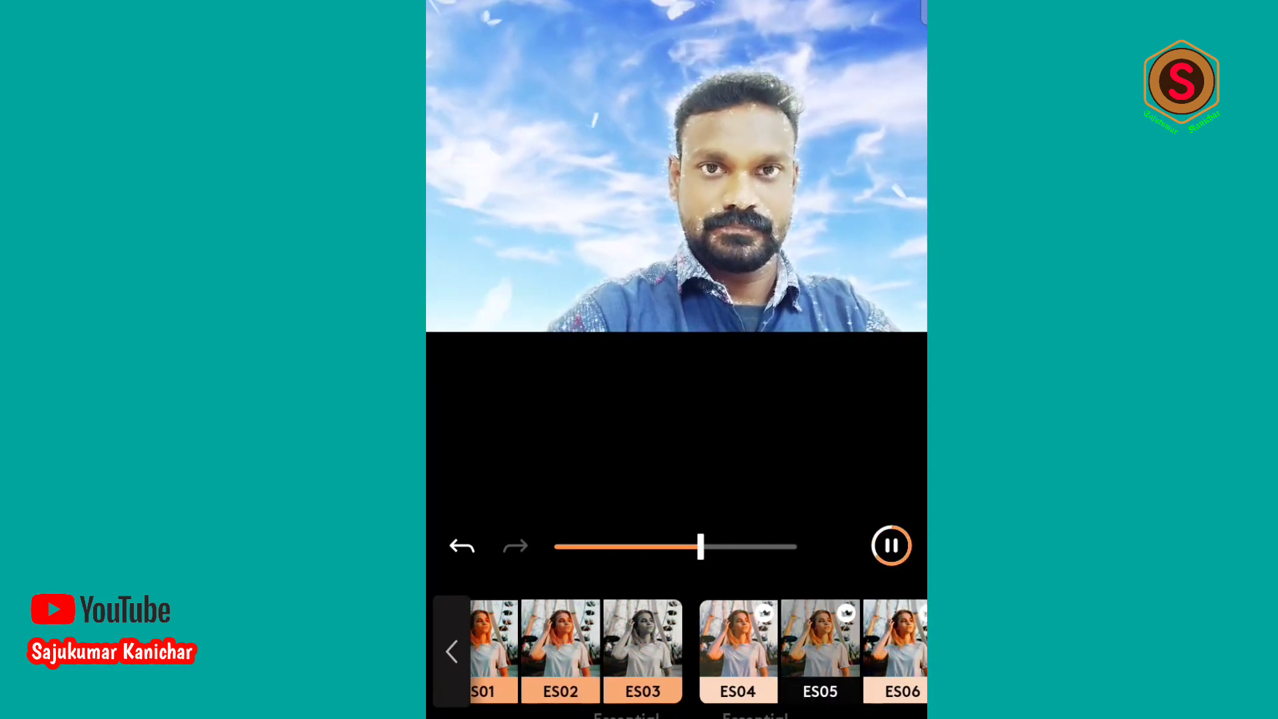
{"action": "left_click", "coordinate": [462, 546]}
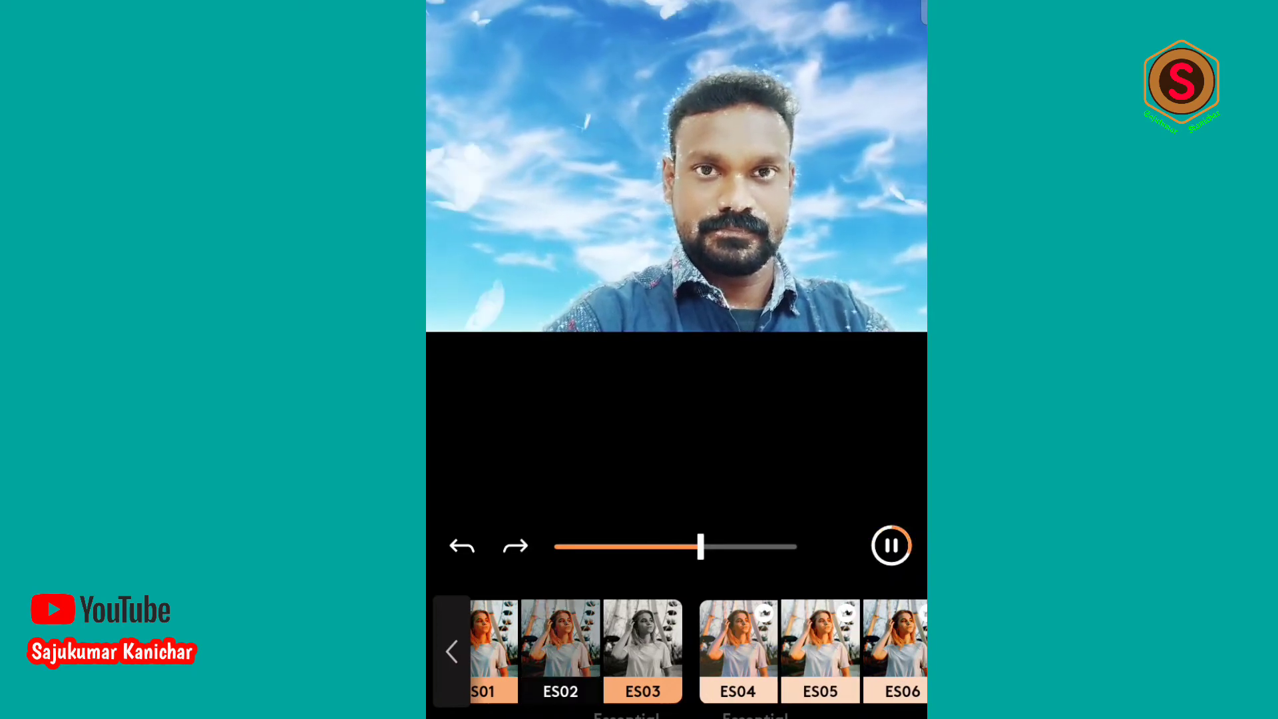
Step: Set Brightness 11, Contrast -7 and Saturation -10, and warm Temp up from -100
{"action": "key", "text": "Escape"}
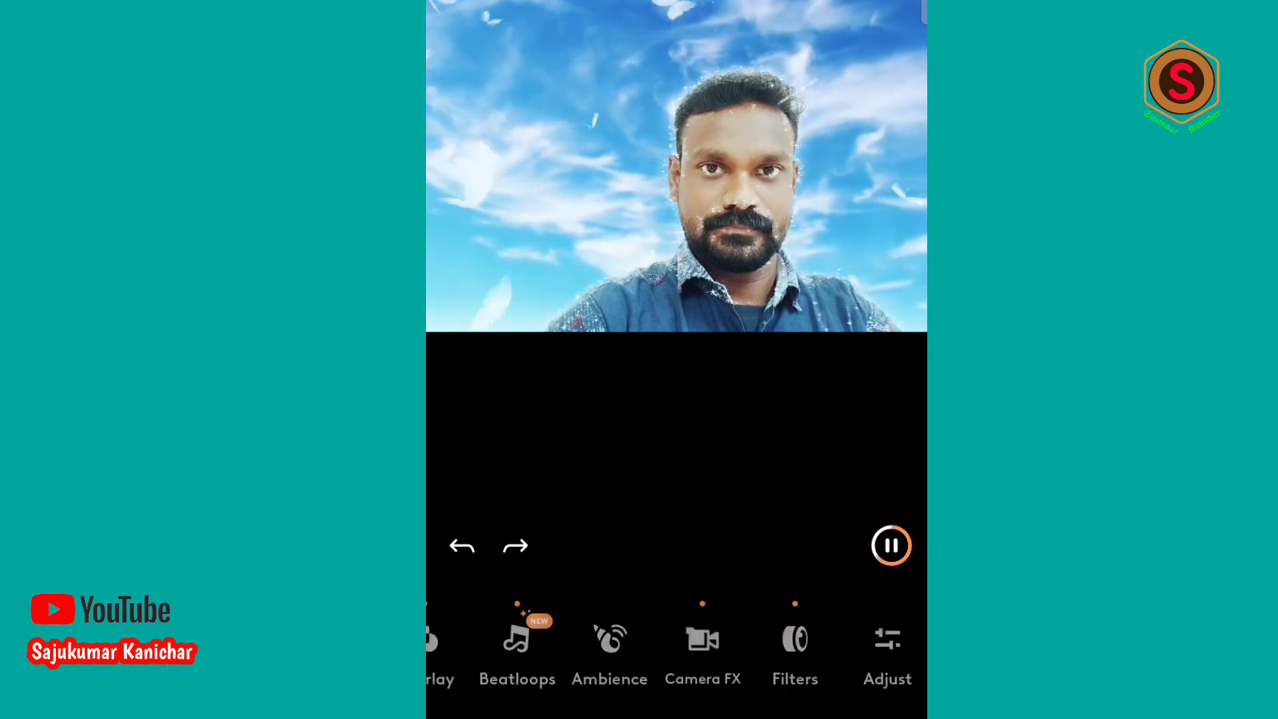
{"action": "scroll", "coordinate": [676, 652], "scroll_direction": "left", "scroll_amount": 5}
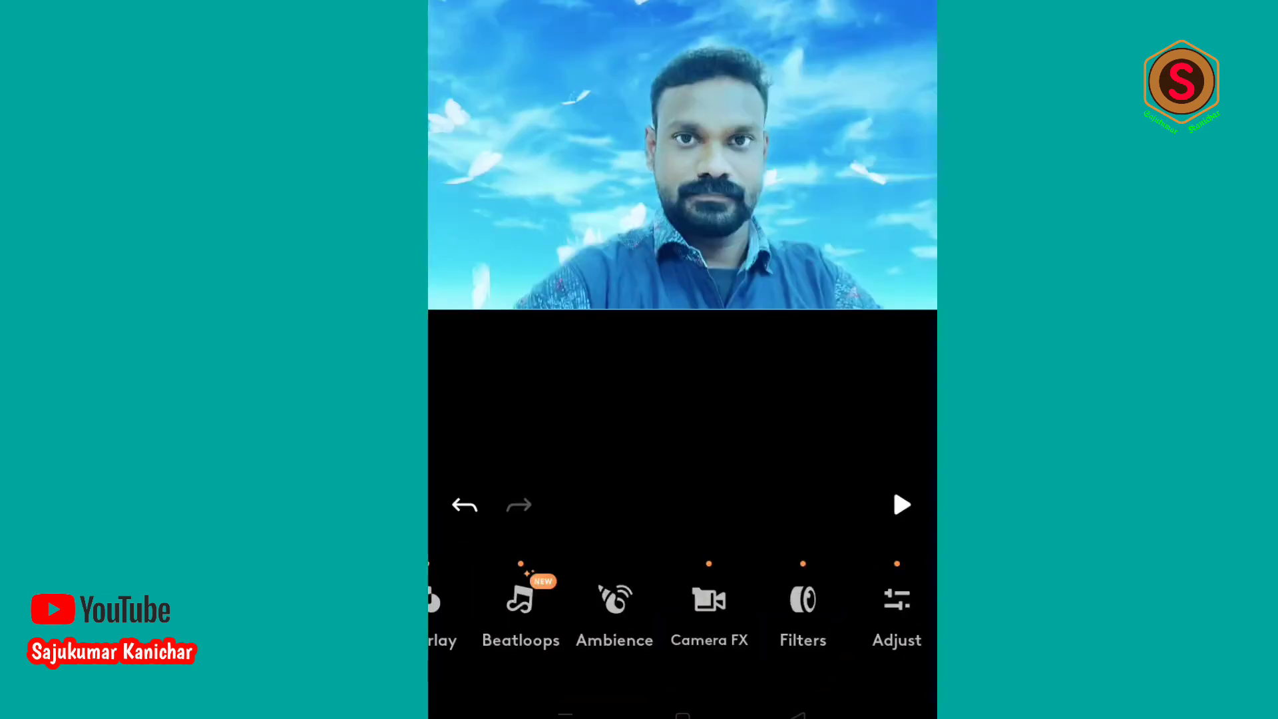
{"action": "left_click", "coordinate": [897, 602]}
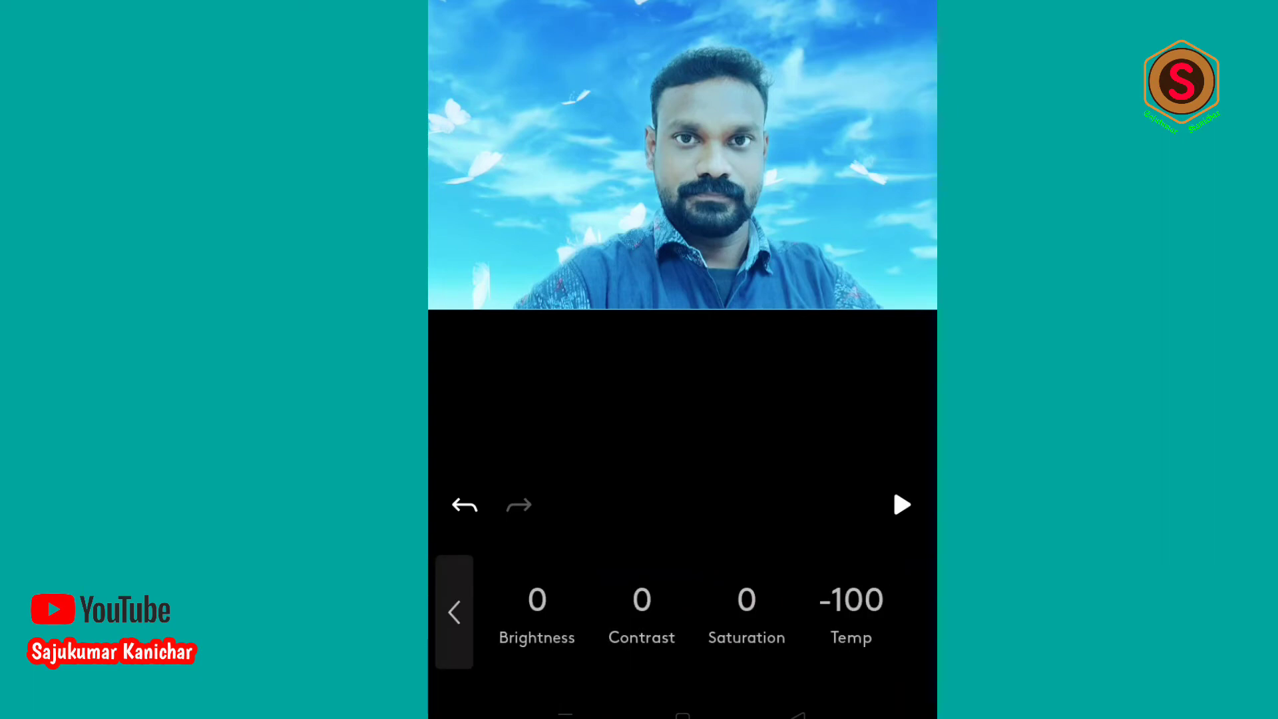
{"action": "left_click", "coordinate": [537, 619]}
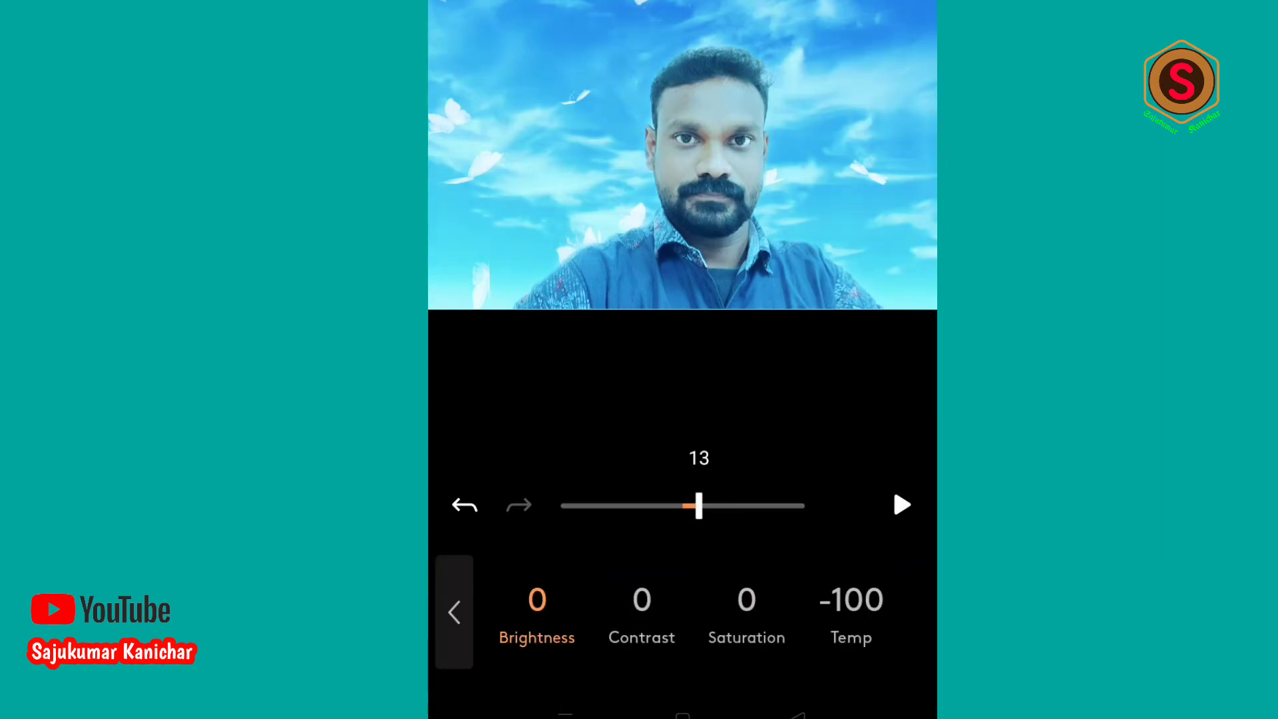
{"action": "mouse_move", "coordinate": [682, 506]}
{"action": "left_mouse_down"}
{"action": "mouse_move", "coordinate": [793, 506]}
{"action": "mouse_move", "coordinate": [618, 506]}
{"action": "mouse_move", "coordinate": [803, 506]}
{"action": "mouse_move", "coordinate": [627, 505]}
{"action": "mouse_move", "coordinate": [670, 506]}
{"action": "left_mouse_up"}
{"action": "left_click", "coordinate": [641, 619]}
{"action": "left_click", "coordinate": [746, 619]}
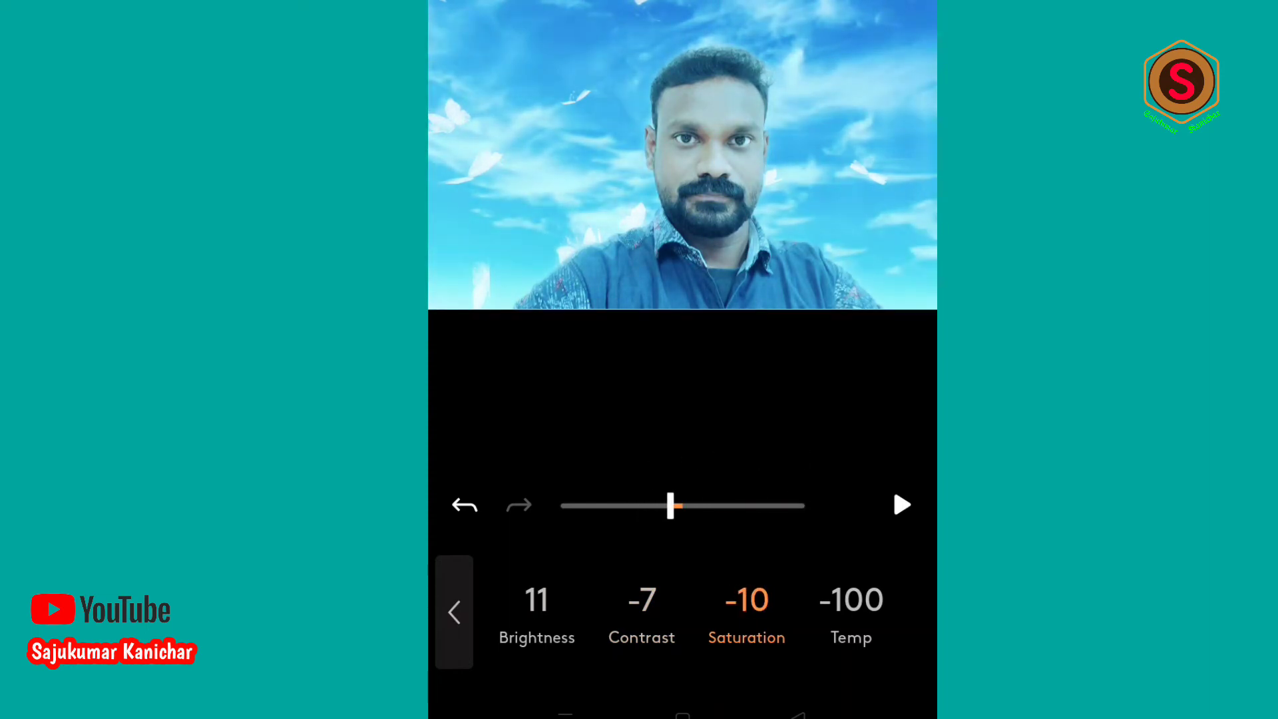
{"action": "left_click", "coordinate": [851, 619]}
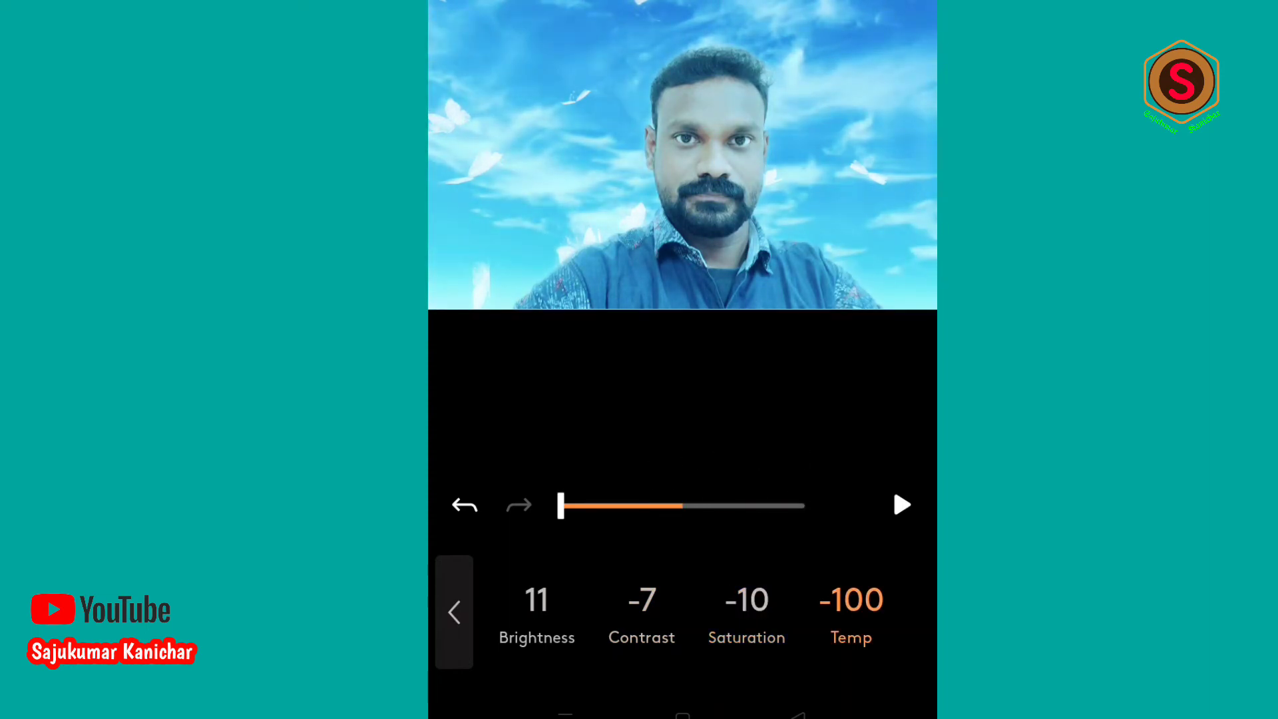
{"action": "mouse_move", "coordinate": [561, 506]}
{"action": "left_mouse_down"}
{"action": "mouse_move", "coordinate": [804, 505]}
{"action": "mouse_move", "coordinate": [561, 506]}
{"action": "left_mouse_up"}
{"action": "left_click", "coordinate": [454, 612]}
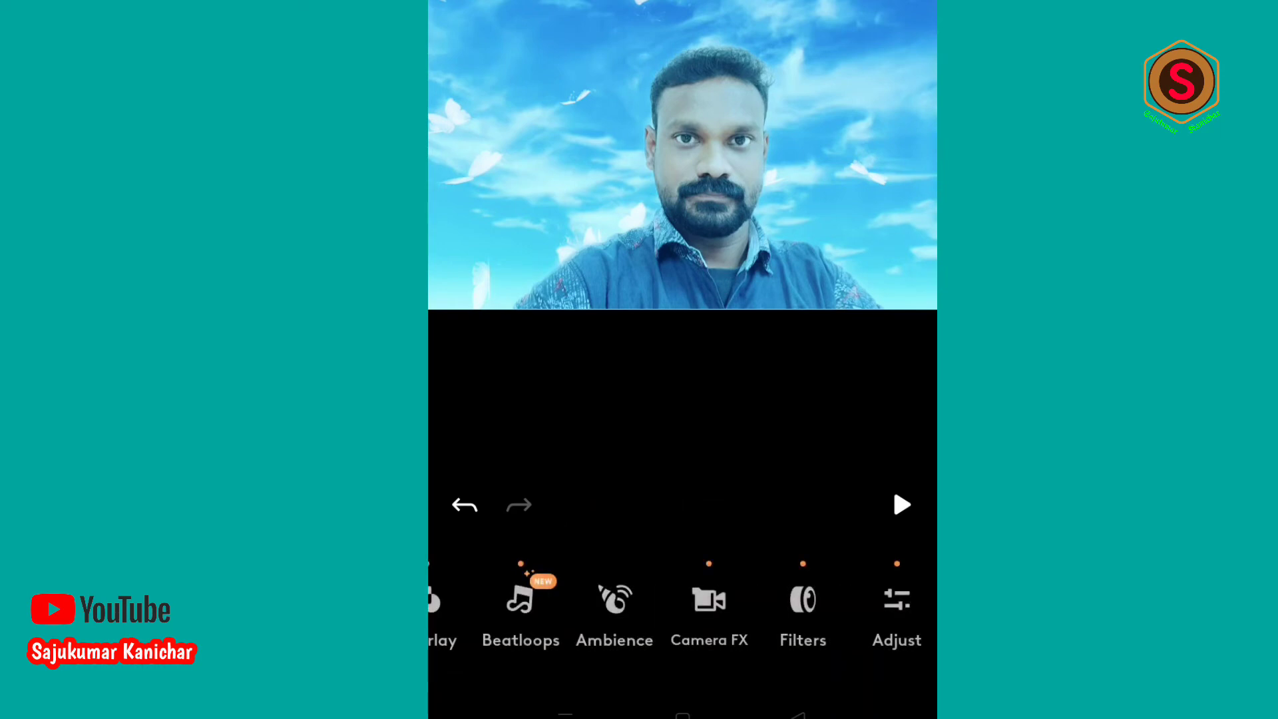
Step: Audition the Electric and Trees ambience sounds
{"action": "left_click_drag", "start_coordinate": [533, 612], "coordinate": [865, 612]}
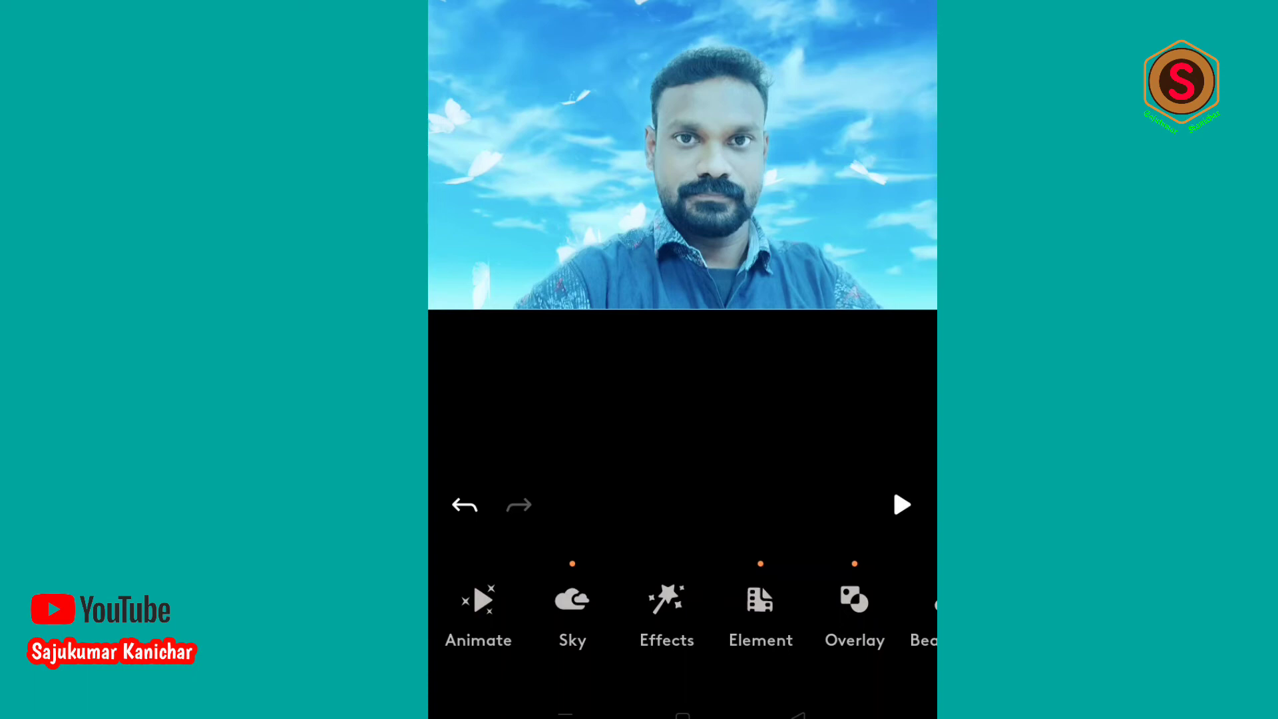
{"action": "left_click_drag", "start_coordinate": [798, 613], "coordinate": [613, 613]}
{"action": "left_click_drag", "start_coordinate": [799, 613], "coordinate": [632, 612]}
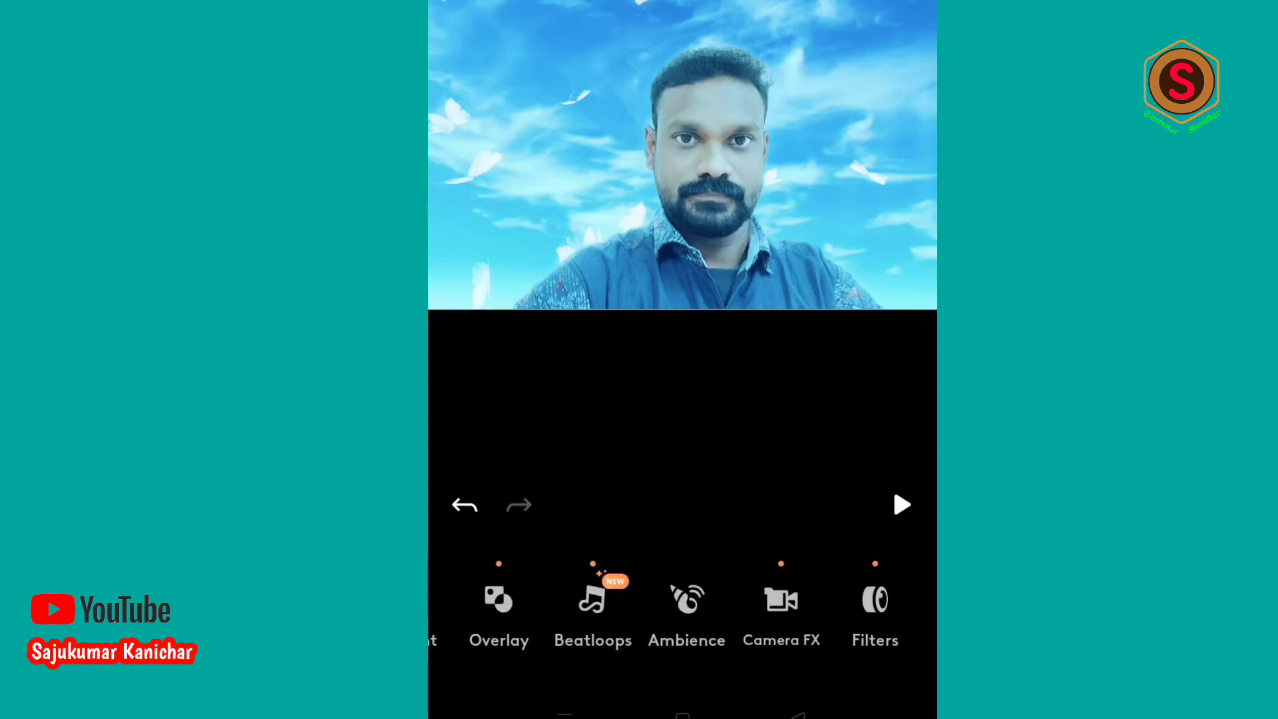
{"action": "left_click", "coordinate": [687, 603]}
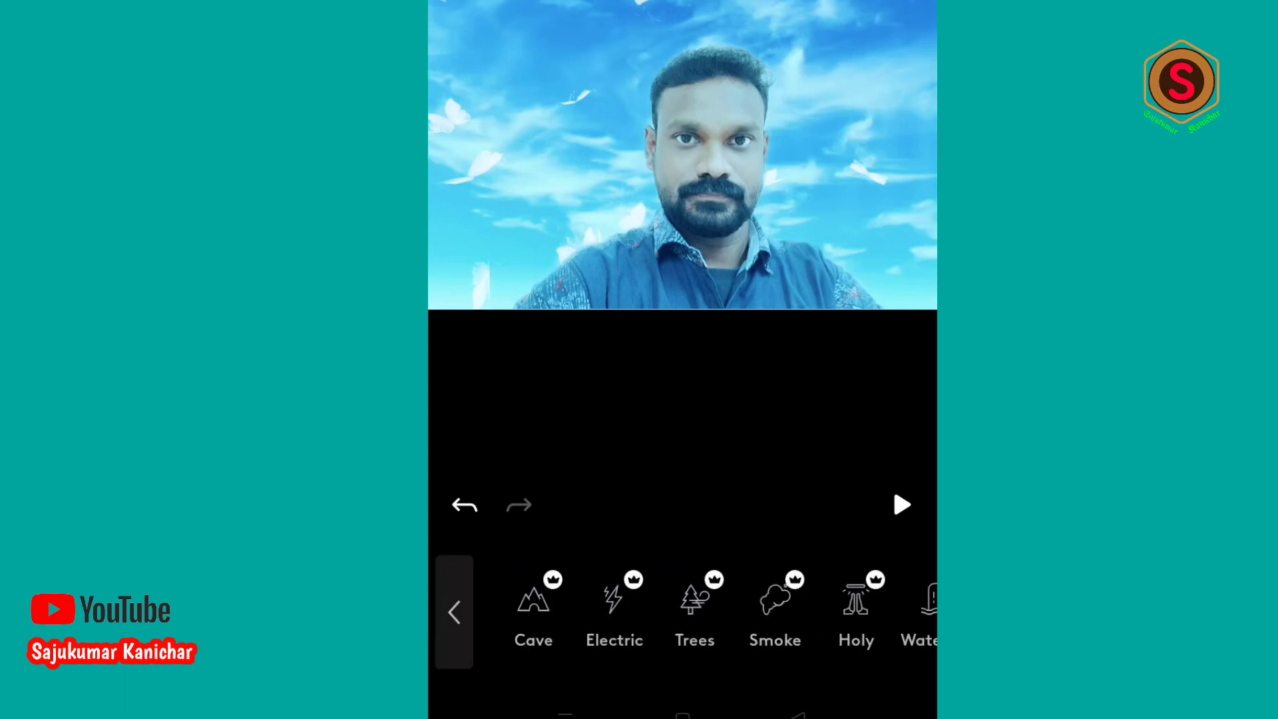
{"action": "left_click", "coordinate": [613, 602]}
{"action": "mouse_move", "coordinate": [559, 506]}
{"action": "left_mouse_down"}
{"action": "mouse_move", "coordinate": [763, 506]}
{"action": "mouse_move", "coordinate": [560, 506]}
{"action": "left_mouse_up"}
{"action": "left_click", "coordinate": [694, 603]}
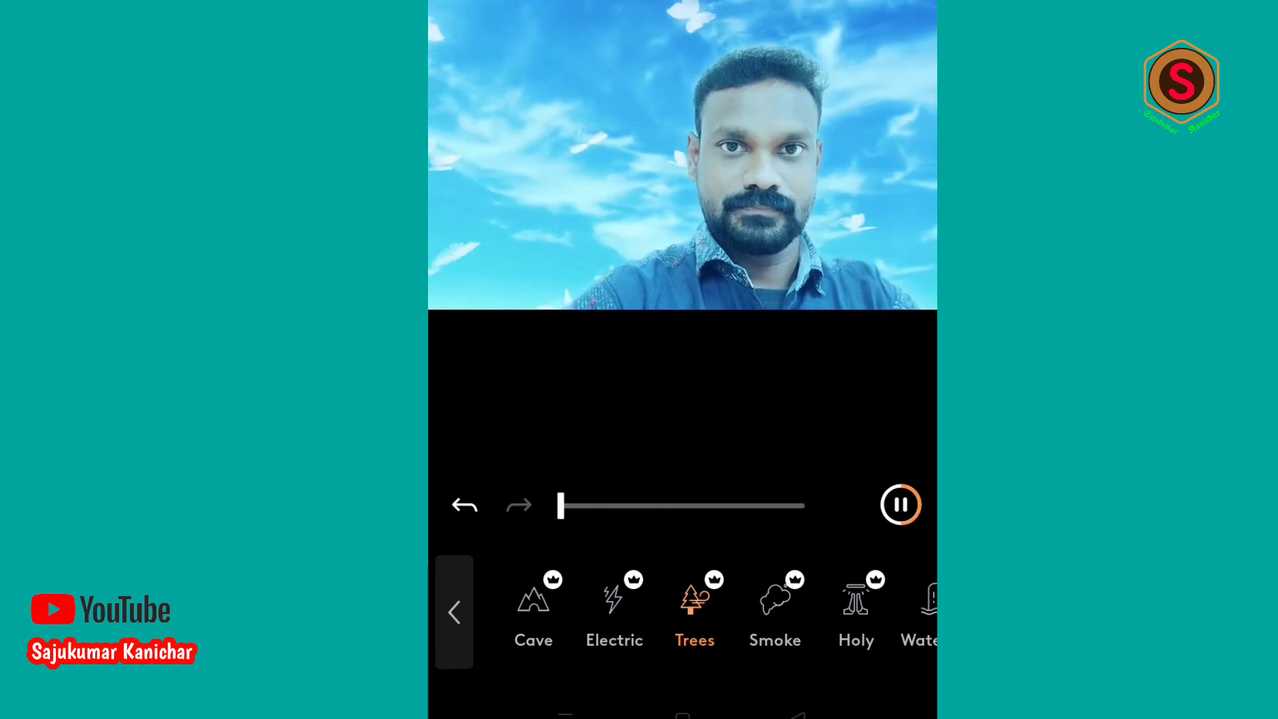
{"action": "left_click_drag", "start_coordinate": [799, 603], "coordinate": [602, 602]}
Step: Try Waterfall, then choose the Static ambience sound at intensity 54
{"action": "left_click", "coordinate": [740, 603]}
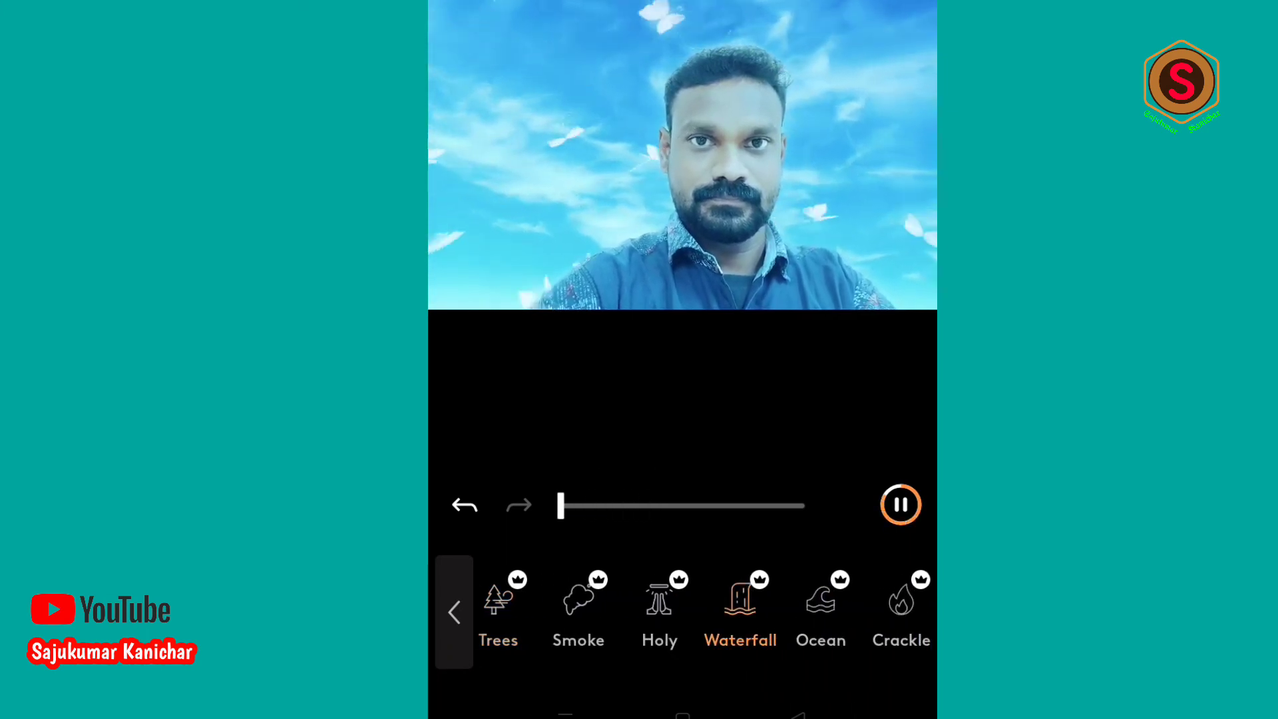
{"action": "left_click_drag", "start_coordinate": [832, 602], "coordinate": [539, 603]}
{"action": "left_click_drag", "start_coordinate": [898, 602], "coordinate": [466, 602]}
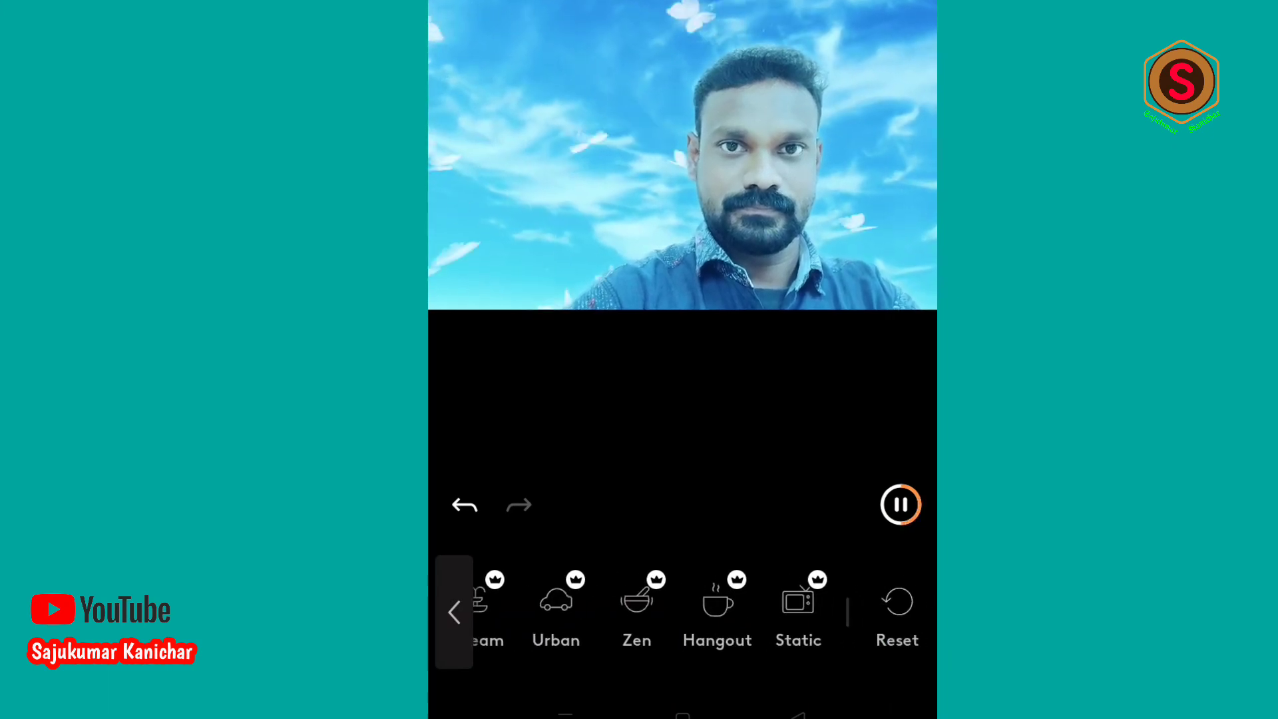
{"action": "left_click", "coordinate": [798, 602]}
{"action": "mouse_move", "coordinate": [561, 506]}
{"action": "left_mouse_down"}
{"action": "mouse_move", "coordinate": [792, 506]}
{"action": "mouse_move", "coordinate": [561, 505]}
{"action": "left_mouse_up"}
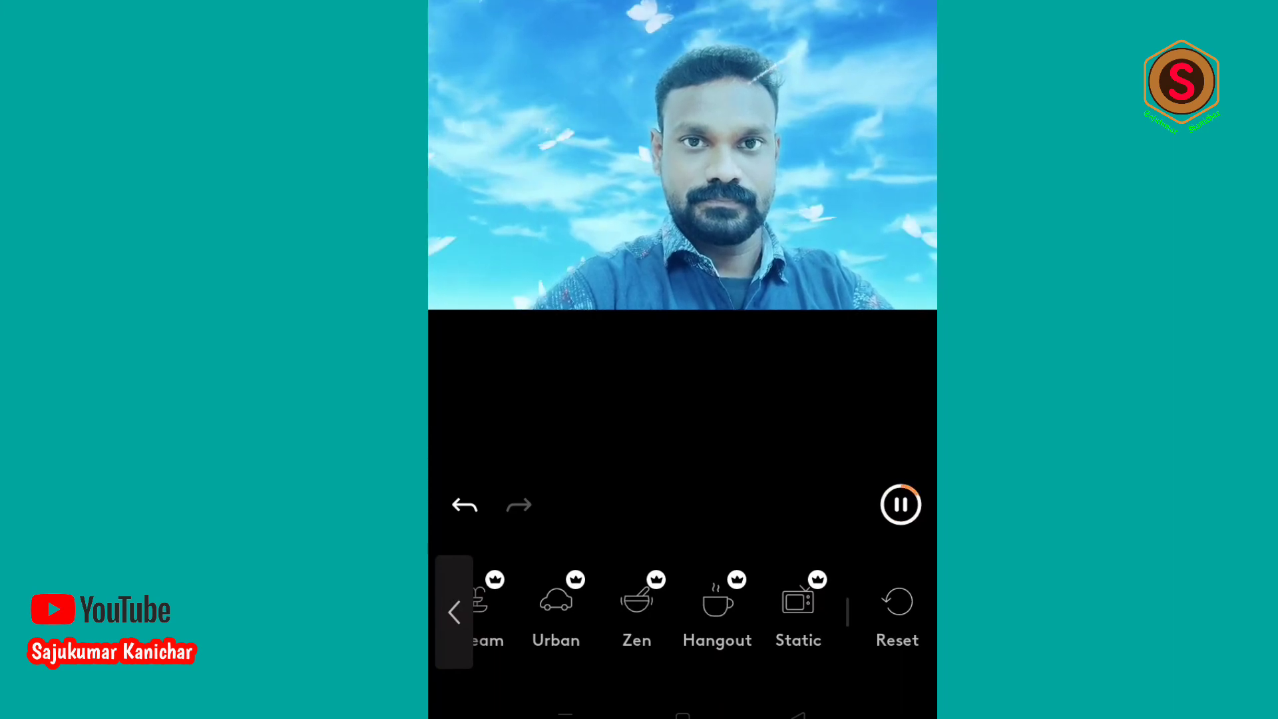
{"action": "scroll", "coordinate": [682, 609], "scroll_direction": "left", "scroll_amount": 10}
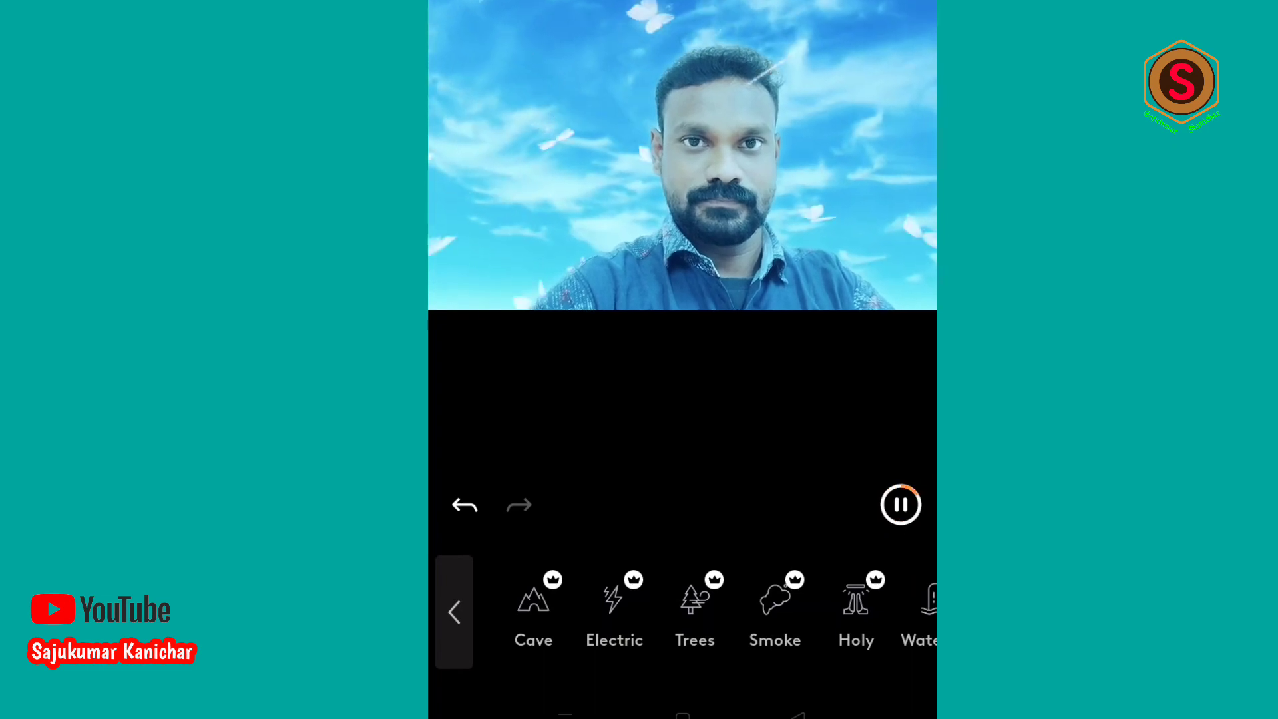
Step: Try Cave ambience at 73, Electric at 5, then Trees
{"action": "left_click", "coordinate": [533, 599]}
{"action": "mouse_move", "coordinate": [559, 506]}
{"action": "left_mouse_down"}
{"action": "mouse_move", "coordinate": [748, 506]}
{"action": "mouse_move", "coordinate": [561, 505]}
{"action": "left_mouse_up"}
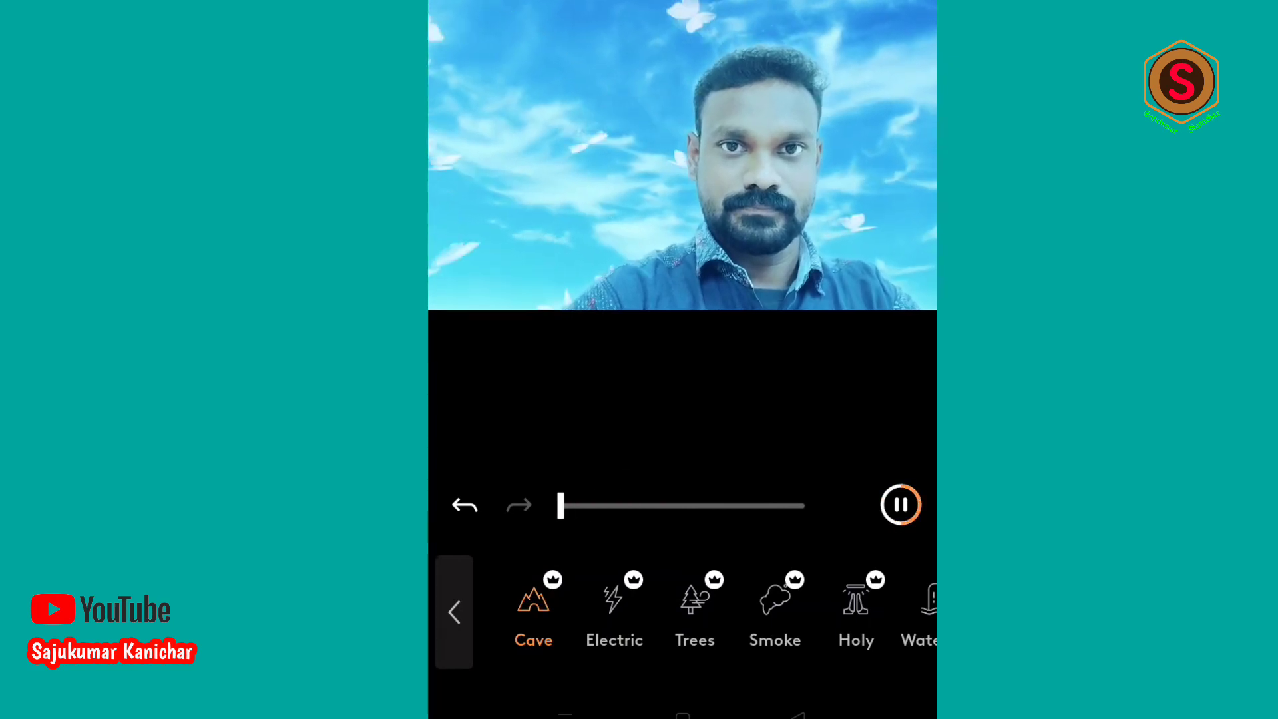
{"action": "left_click", "coordinate": [613, 602]}
{"action": "mouse_move", "coordinate": [560, 505]}
{"action": "left_mouse_down"}
{"action": "mouse_move", "coordinate": [729, 506]}
{"action": "mouse_move", "coordinate": [574, 506]}
{"action": "left_mouse_up"}
{"action": "left_click", "coordinate": [694, 602]}
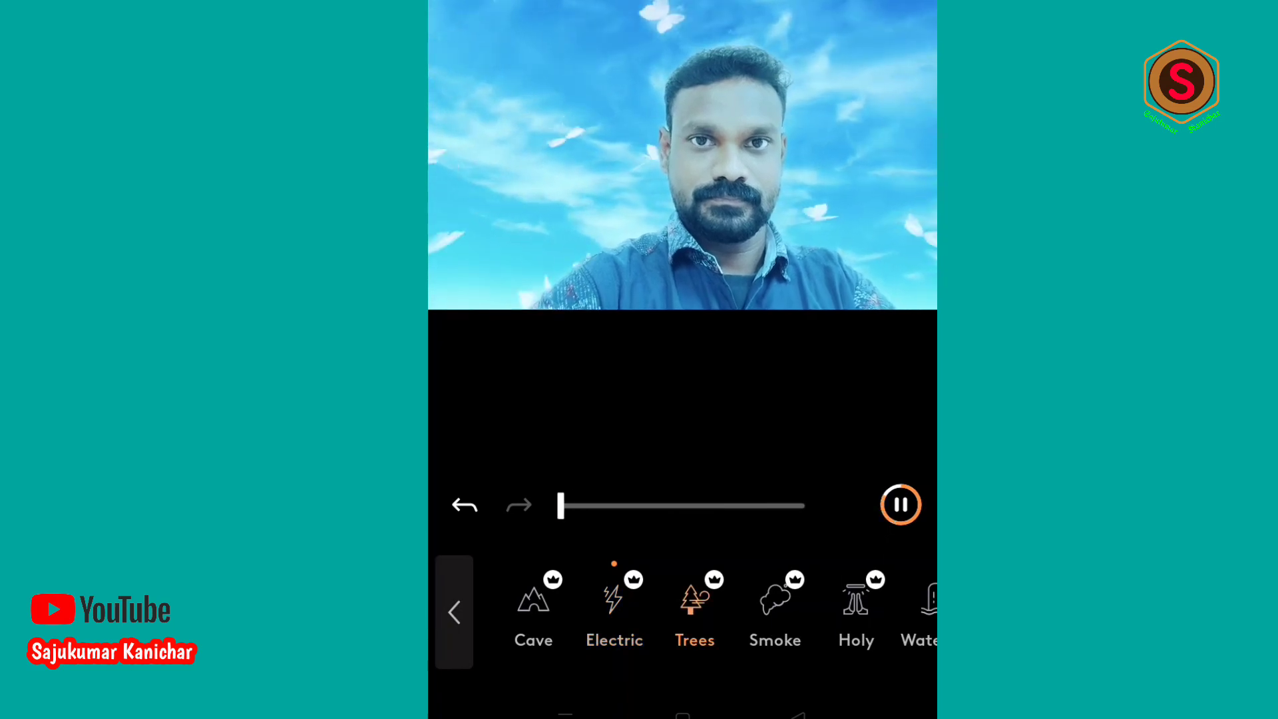
Step: Try Smoke and Waterfall, then keep Crackle ambience at a low intensity
{"action": "left_click", "coordinate": [775, 602]}
{"action": "left_click_drag", "start_coordinate": [866, 602], "coordinate": [699, 603]}
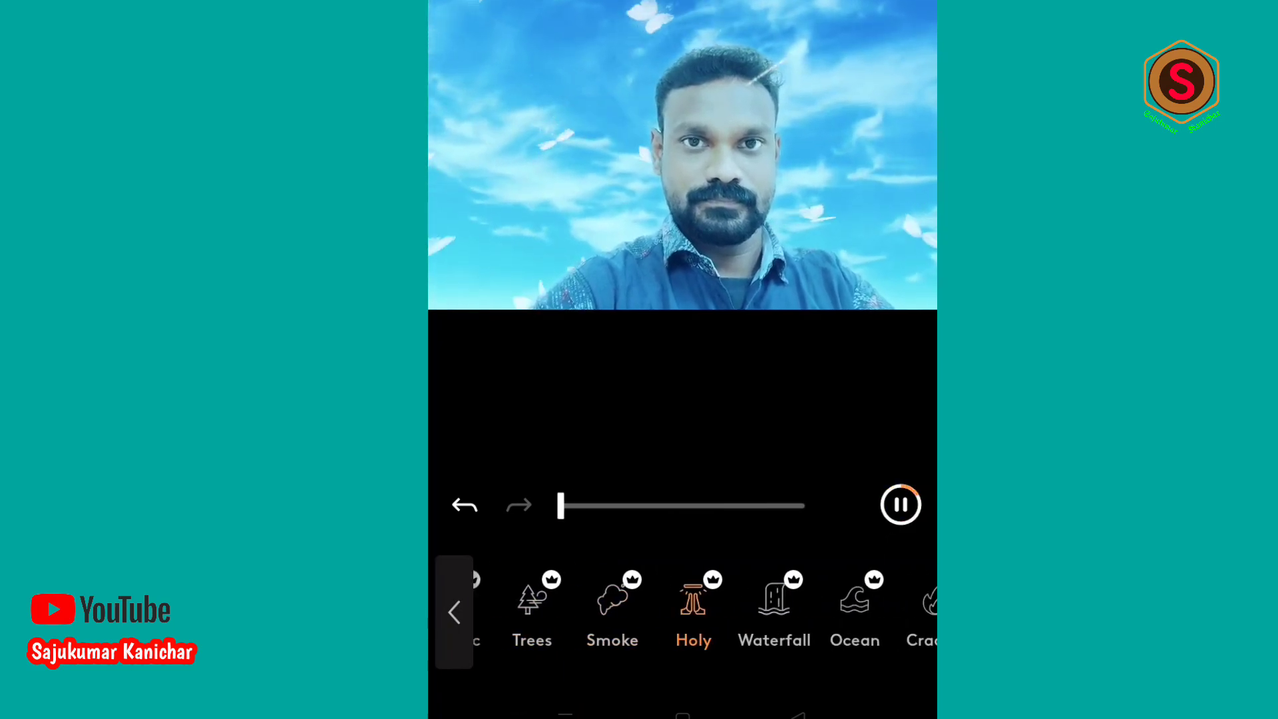
{"action": "left_click", "coordinate": [653, 603]}
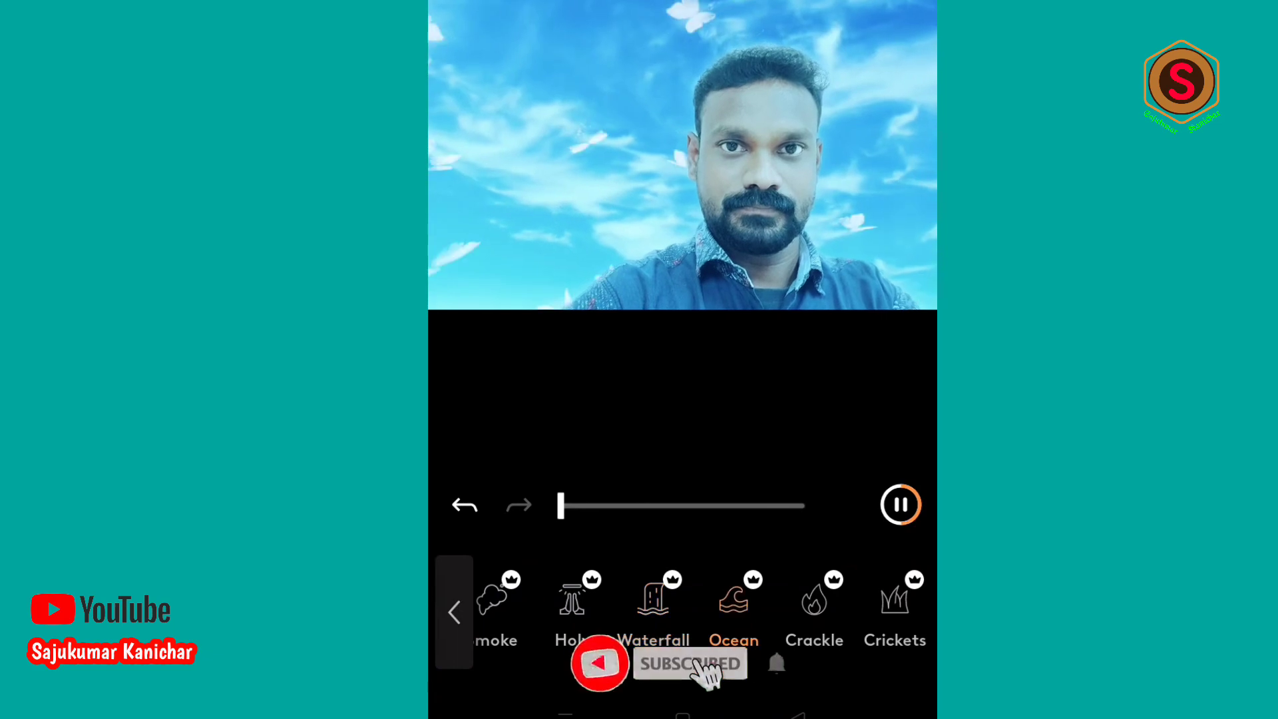
{"action": "left_click", "coordinate": [814, 602]}
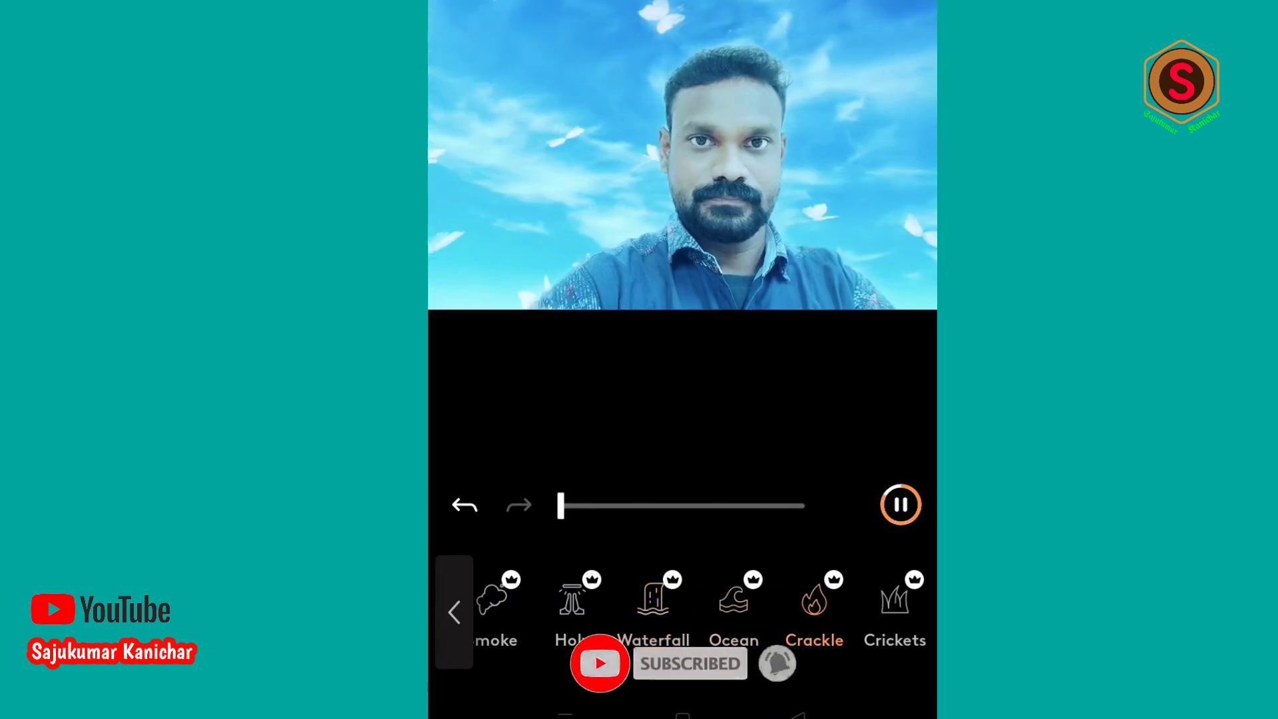
{"action": "mouse_move", "coordinate": [561, 505]}
{"action": "left_mouse_down"}
{"action": "mouse_move", "coordinate": [795, 506]}
{"action": "mouse_move", "coordinate": [647, 506]}
{"action": "left_mouse_up"}
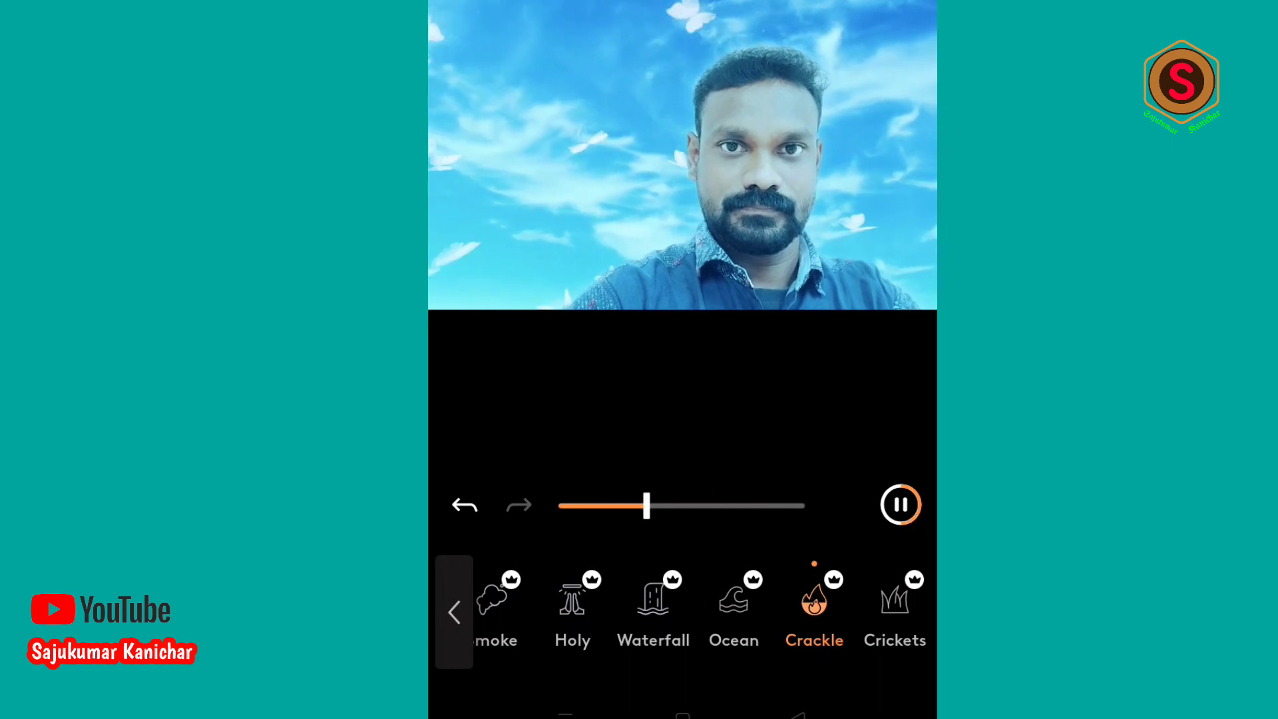
{"action": "left_click_drag", "start_coordinate": [532, 606], "coordinate": [812, 606]}
{"action": "left_click", "coordinate": [454, 611]}
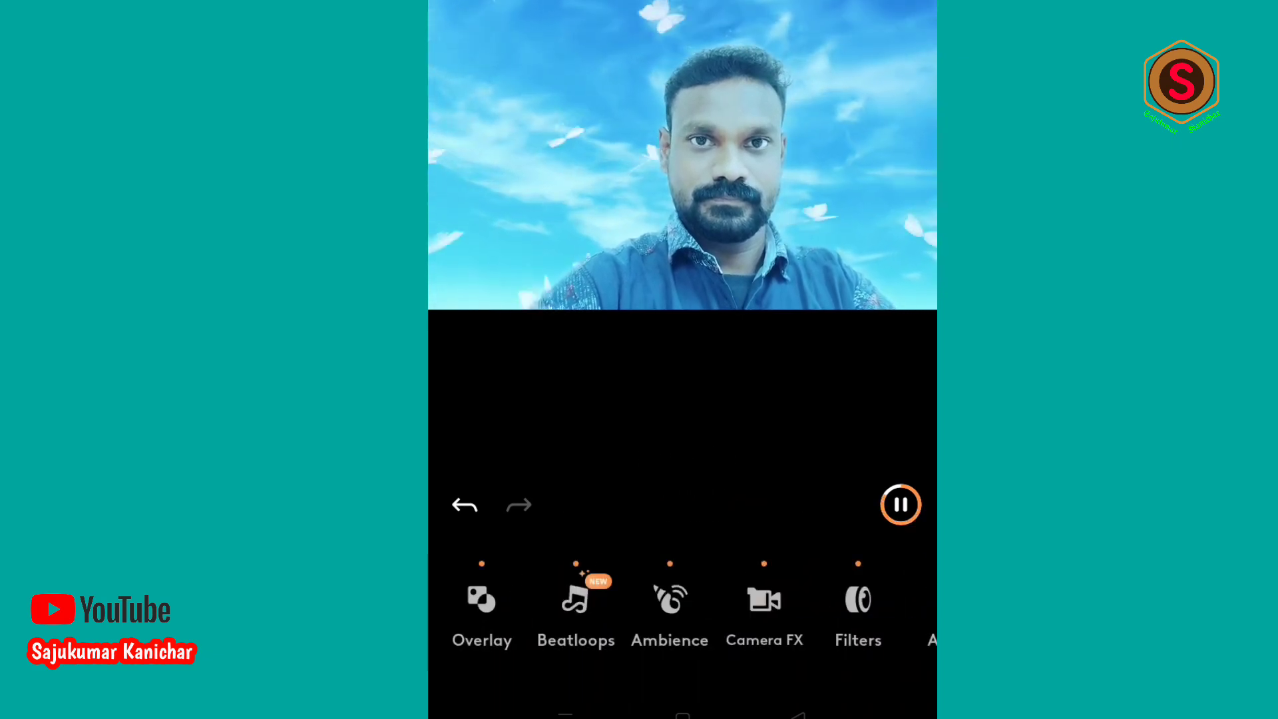